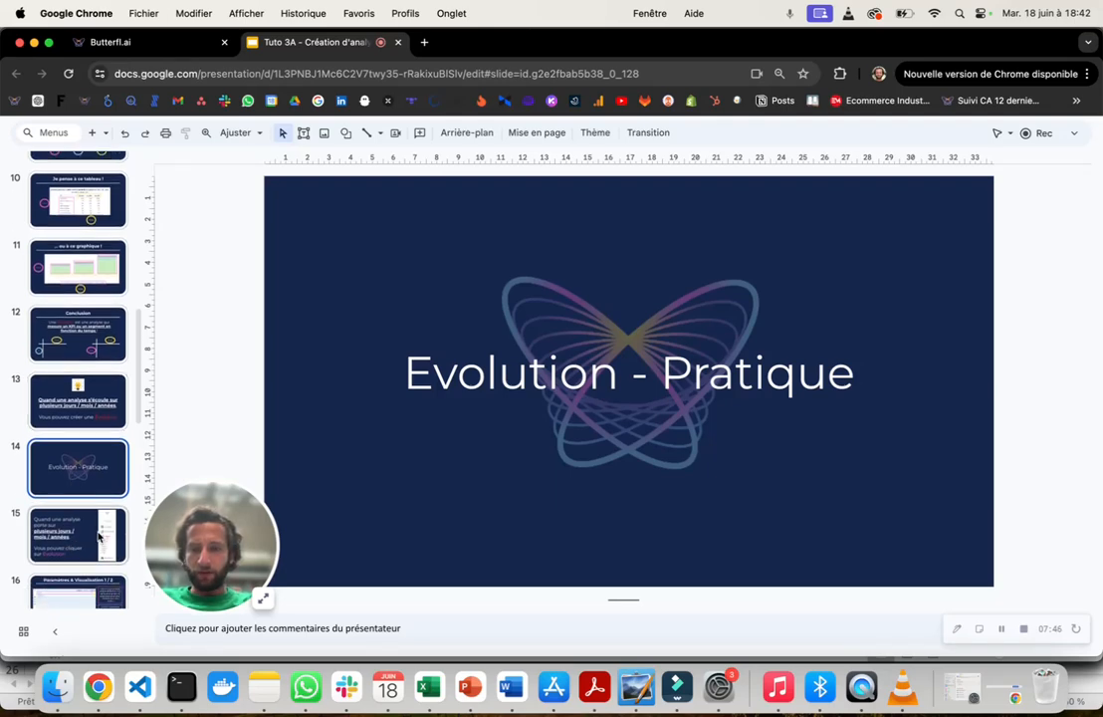
- View slide 15 on Évolution, switch to Butterfl.ai, and open the Évolution analysis for Jolies Culottes with the navigation sidebar collapsed
left_click(99, 537)
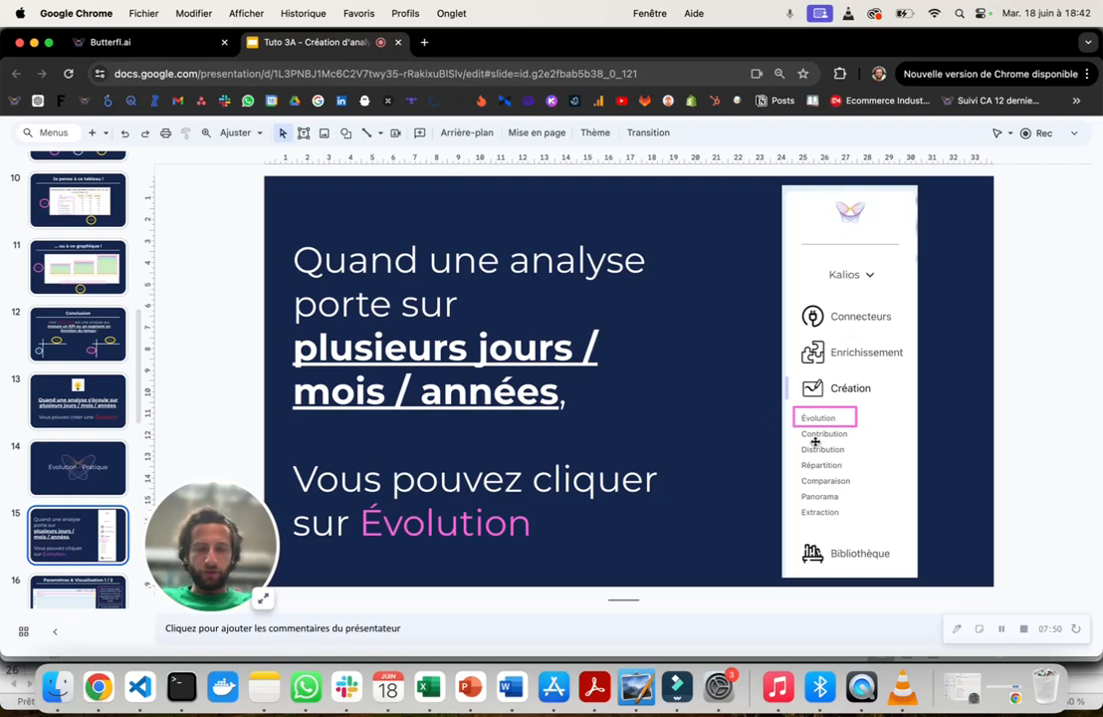
left_click(182, 45)
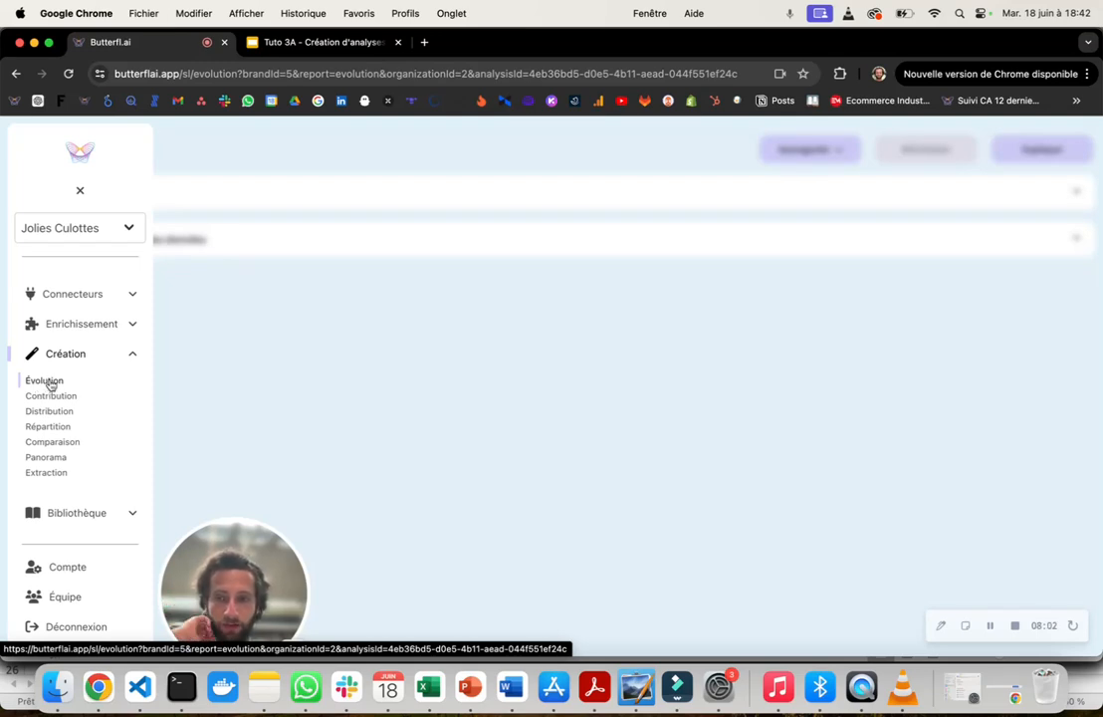
left_click(80, 191)
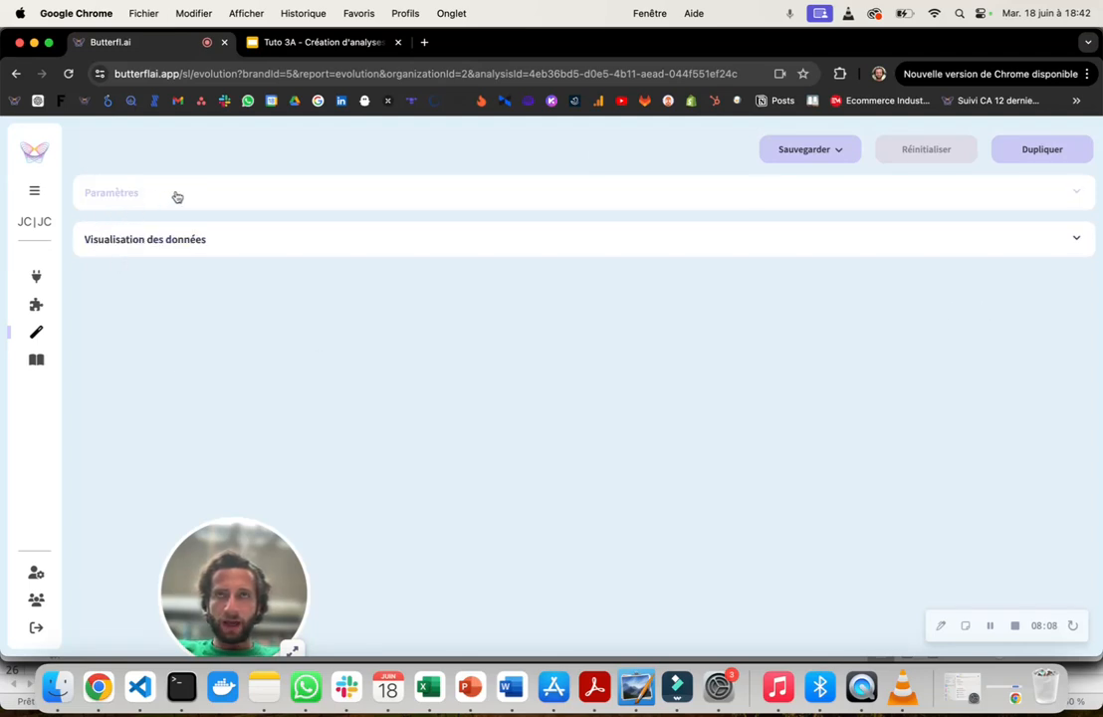
- Examine the contents of the Paramètres and Visualisation des données sections, including the monthly results table, and collapse both again
left_click(256, 206)
left_click(256, 206)
left_click(255, 236)
left_click(255, 236)
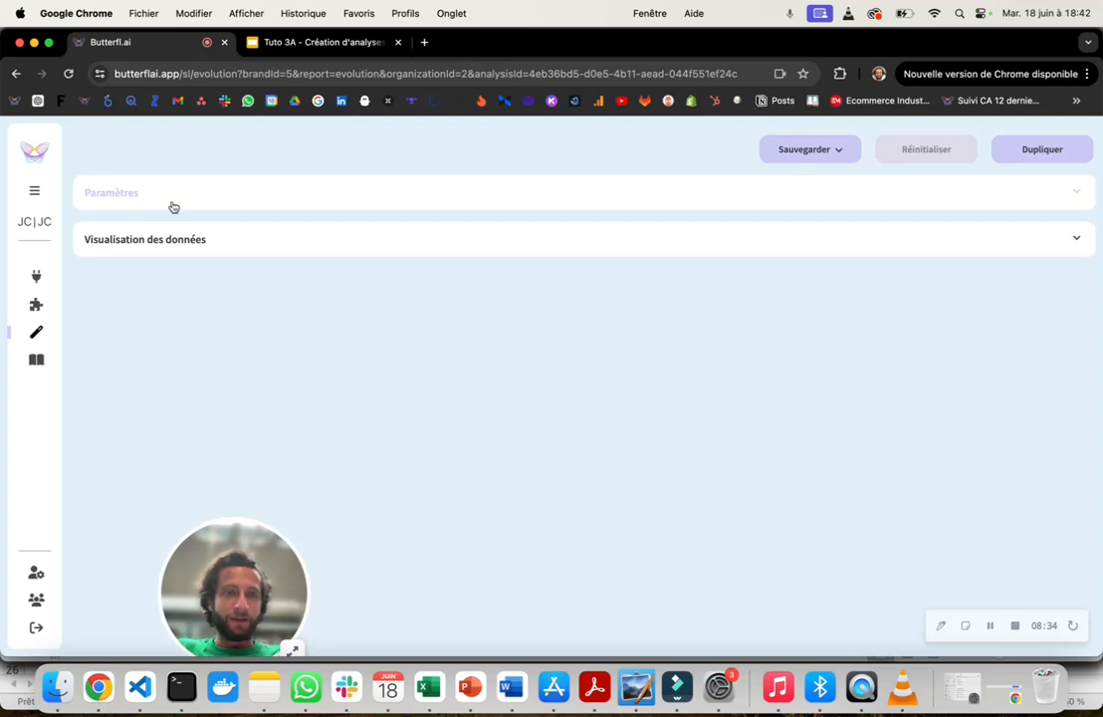
left_click(233, 249)
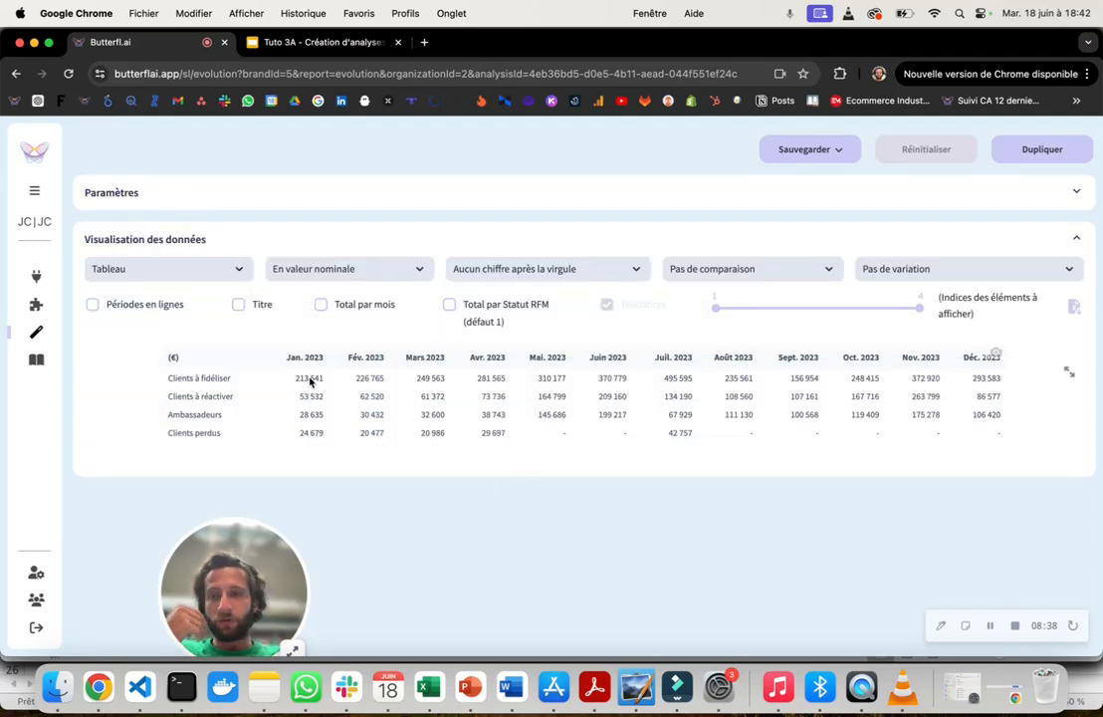
left_click(284, 236)
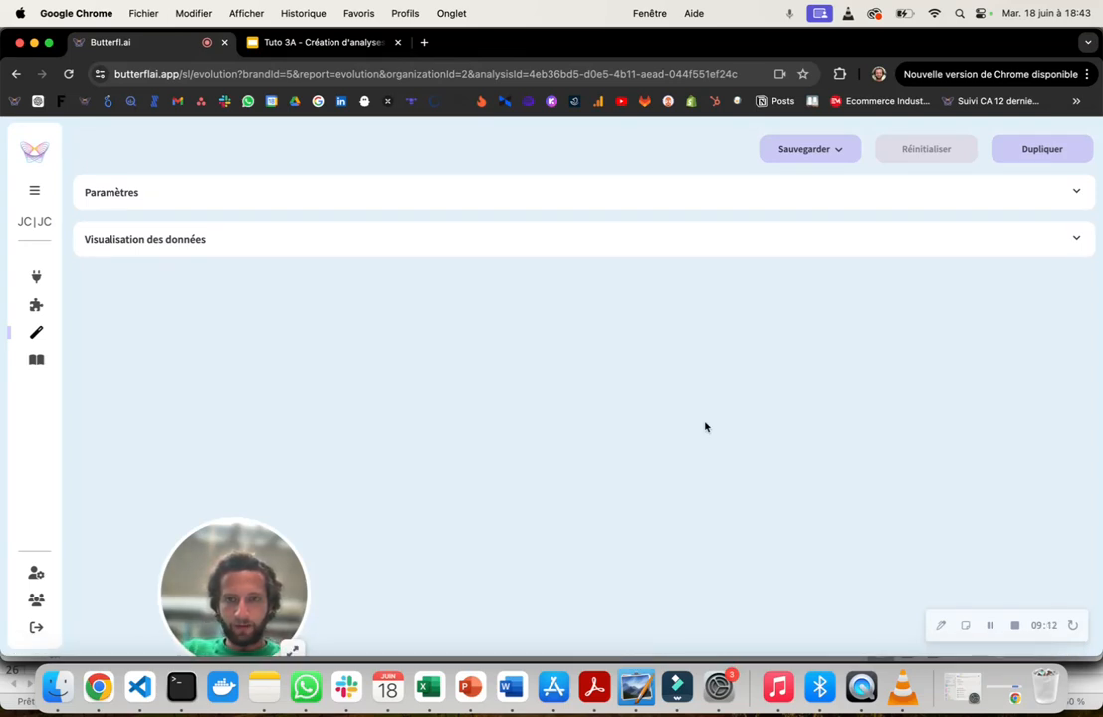
- Expand the Paramètres section and review its Périmètre, Période, Segments, KPI and Prédiction settings
left_click(432, 196)
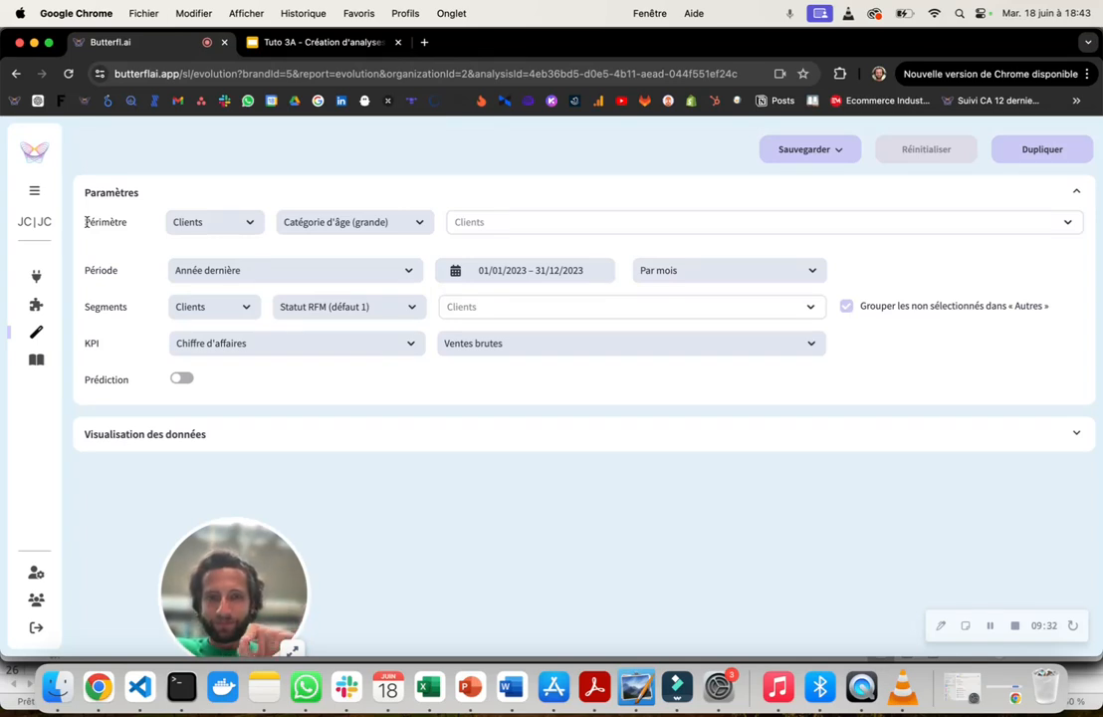
left_click_drag(86, 222, 140, 226)
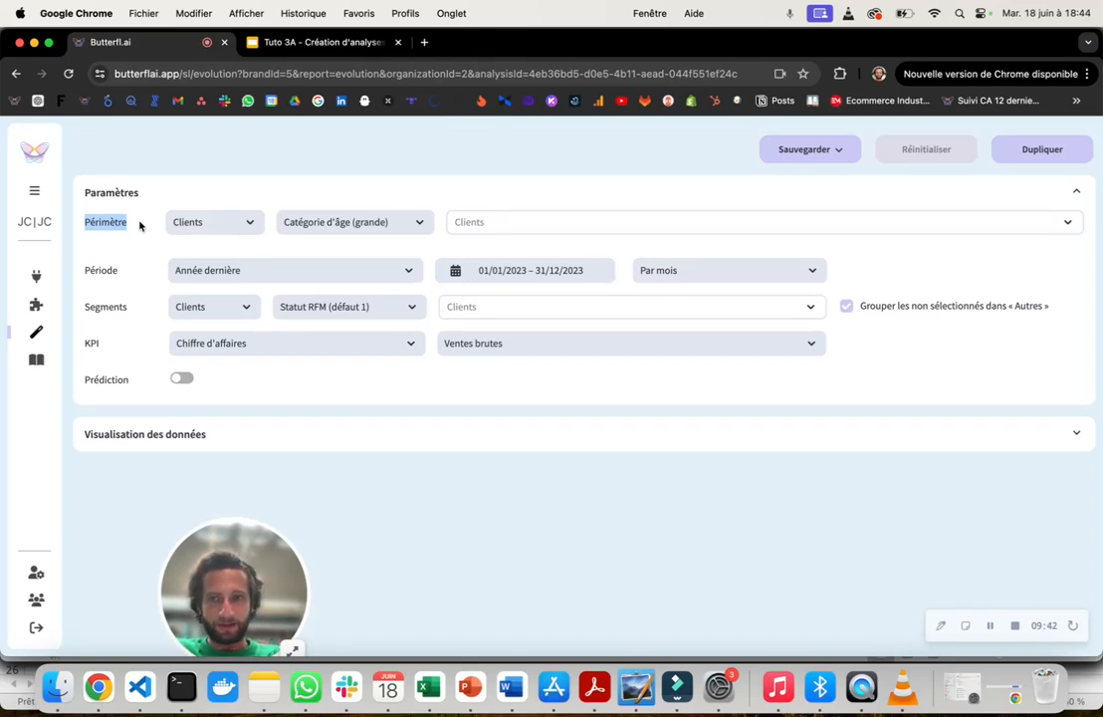
left_click(87, 225)
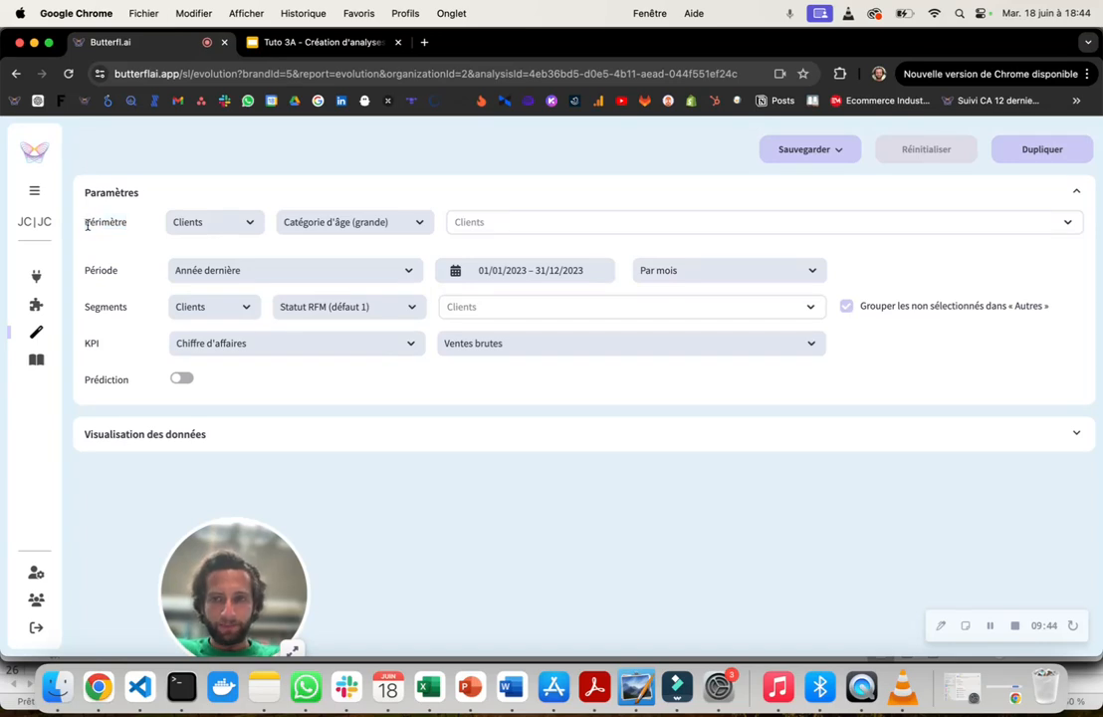
left_click_drag(87, 225, 129, 228)
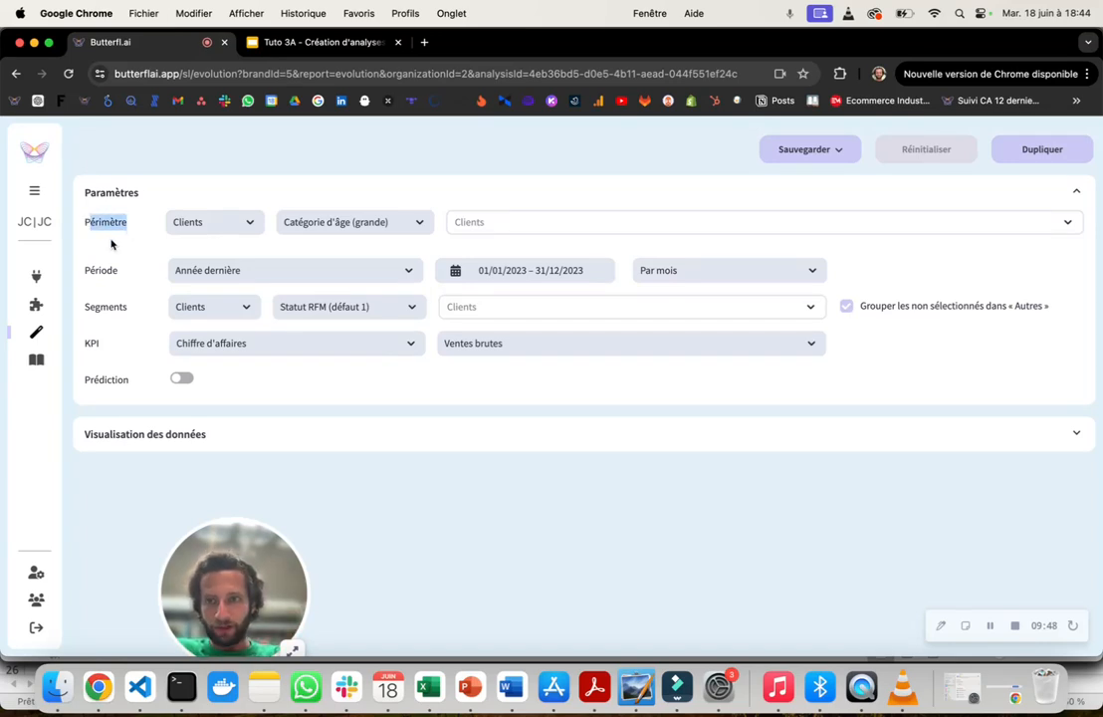
left_click(111, 222)
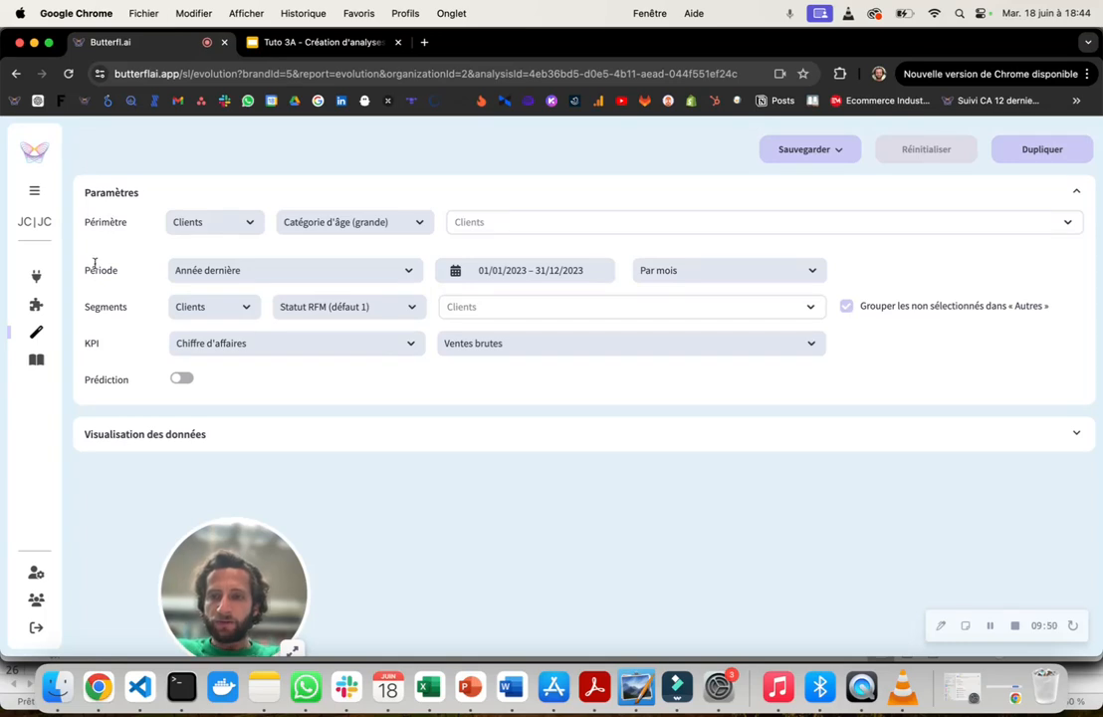
left_click_drag(85, 269, 124, 306)
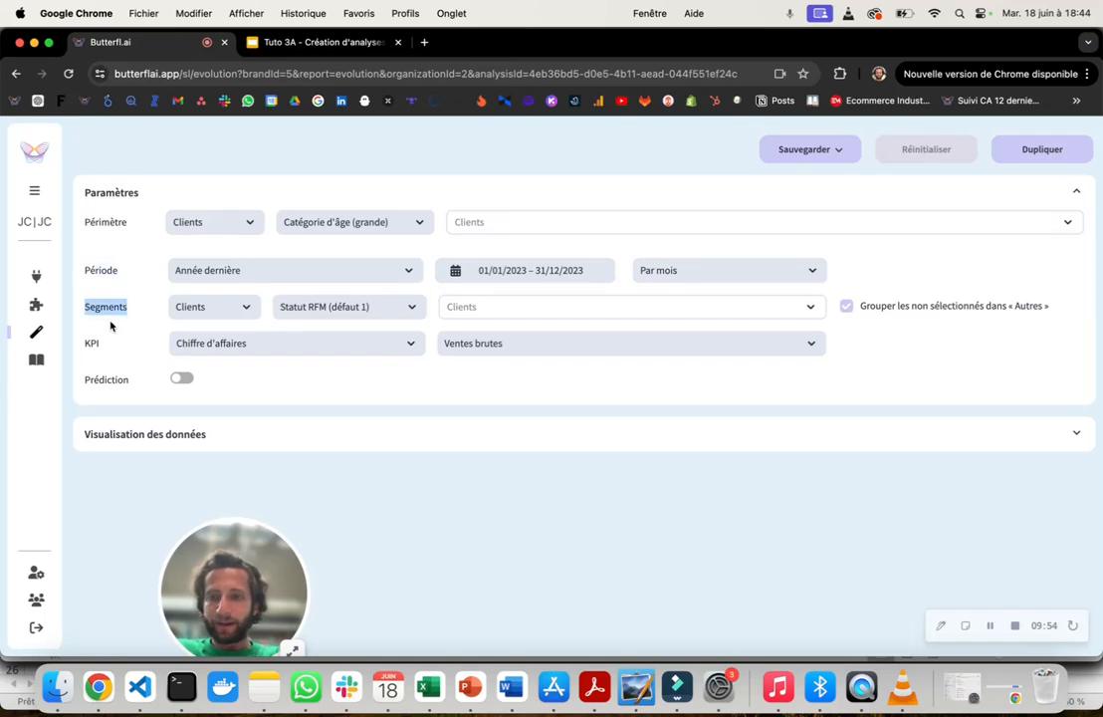
left_click_drag(83, 343, 100, 349)
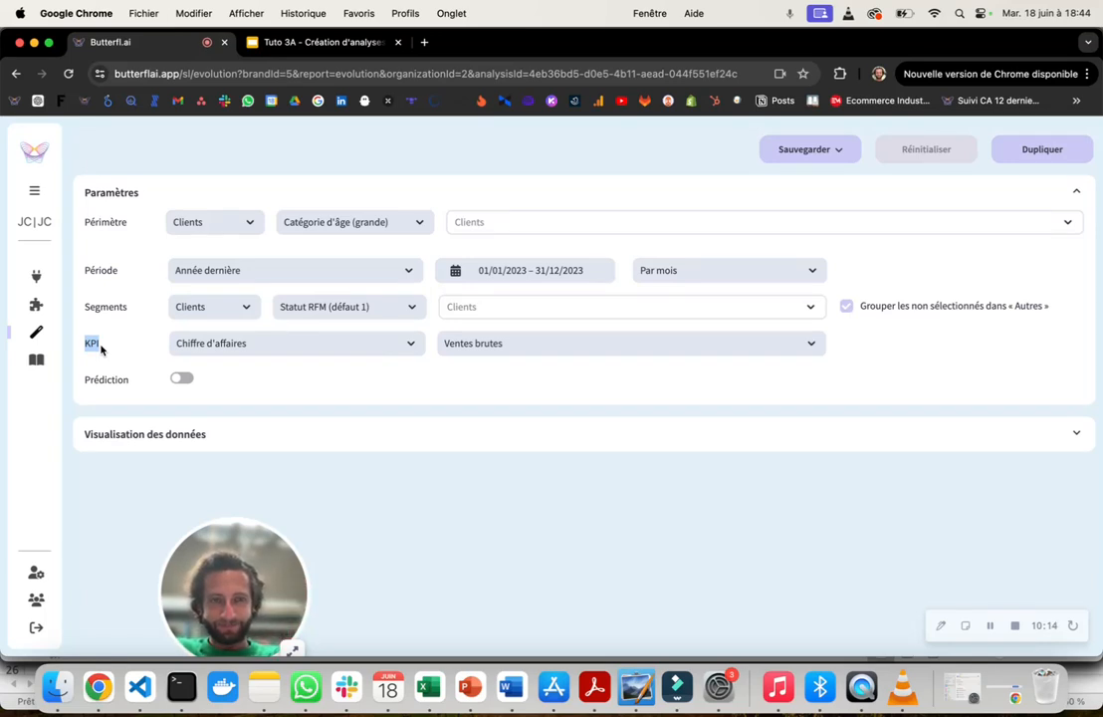
left_click(87, 379)
left_click_drag(86, 380, 126, 383)
left_click(123, 381)
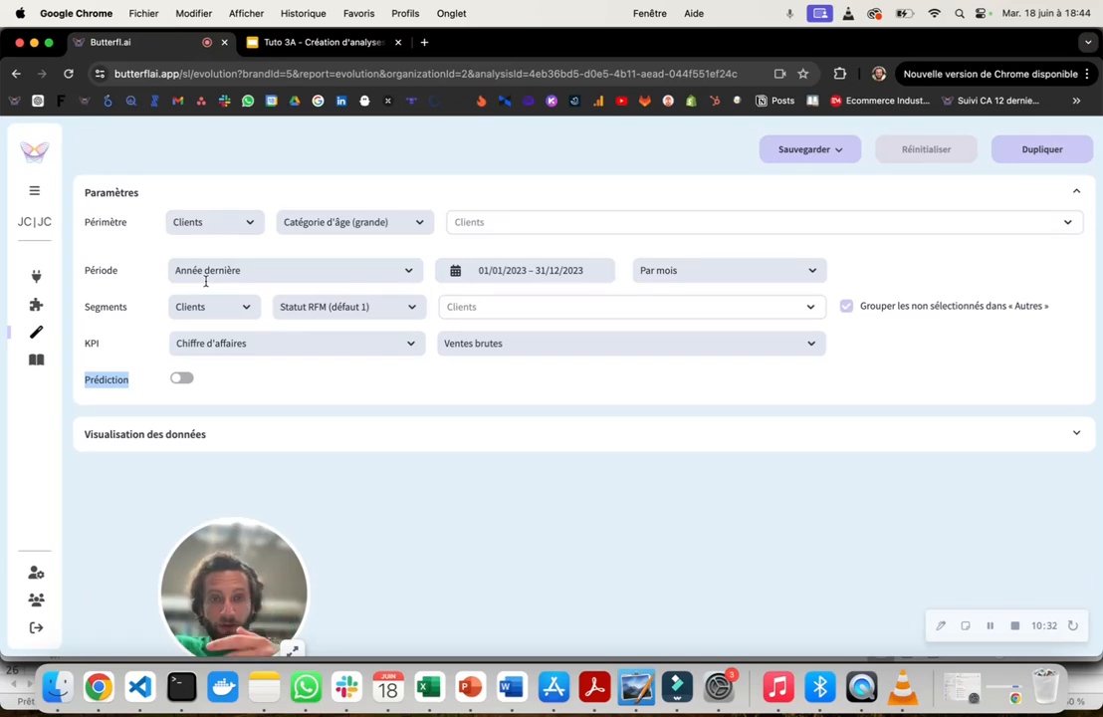
- Set the analysis period to "6 derniers mois"
left_click(110, 271)
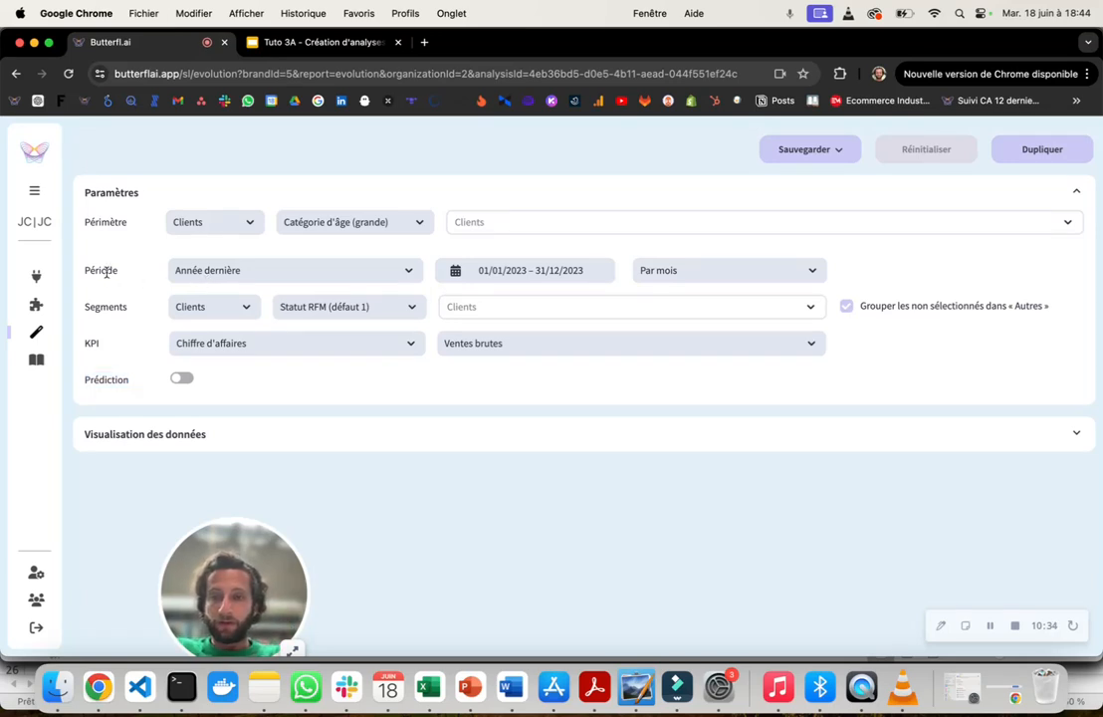
left_click_drag(85, 270, 119, 277)
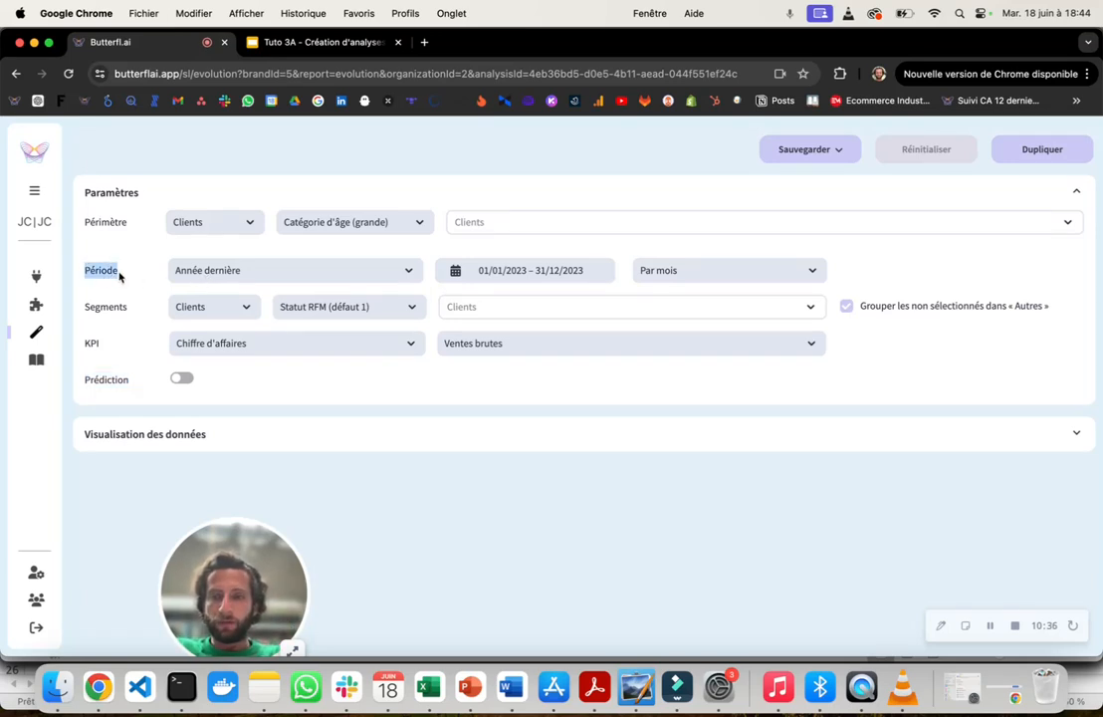
left_click(199, 269)
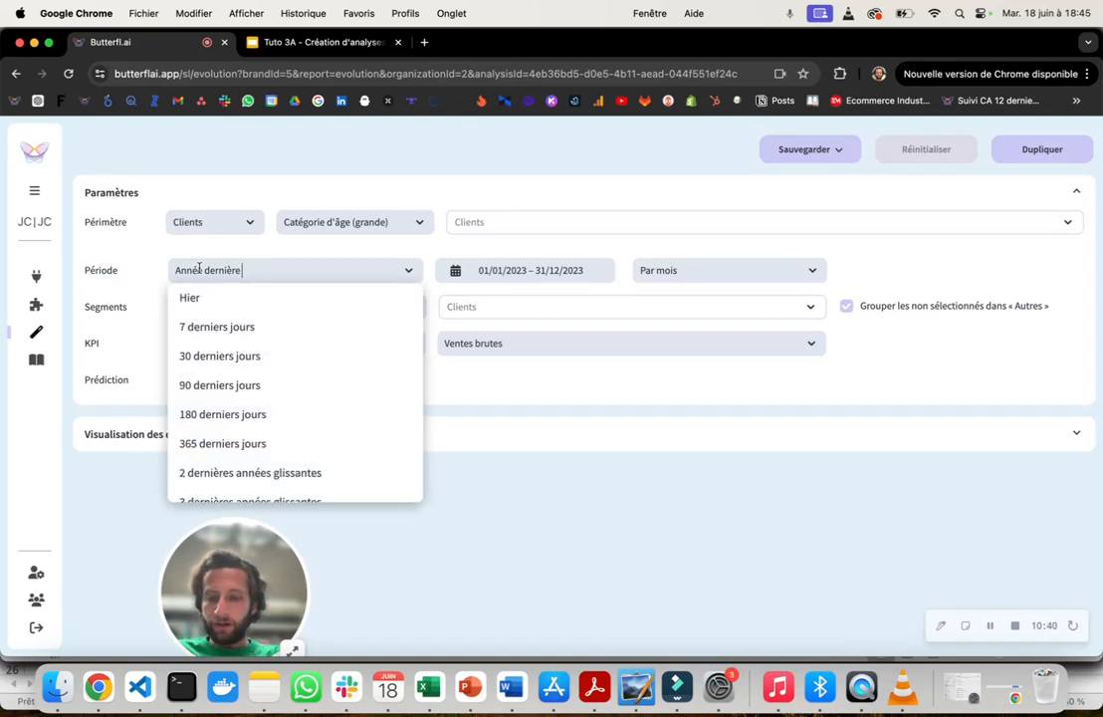
type("6")
left_click(217, 298)
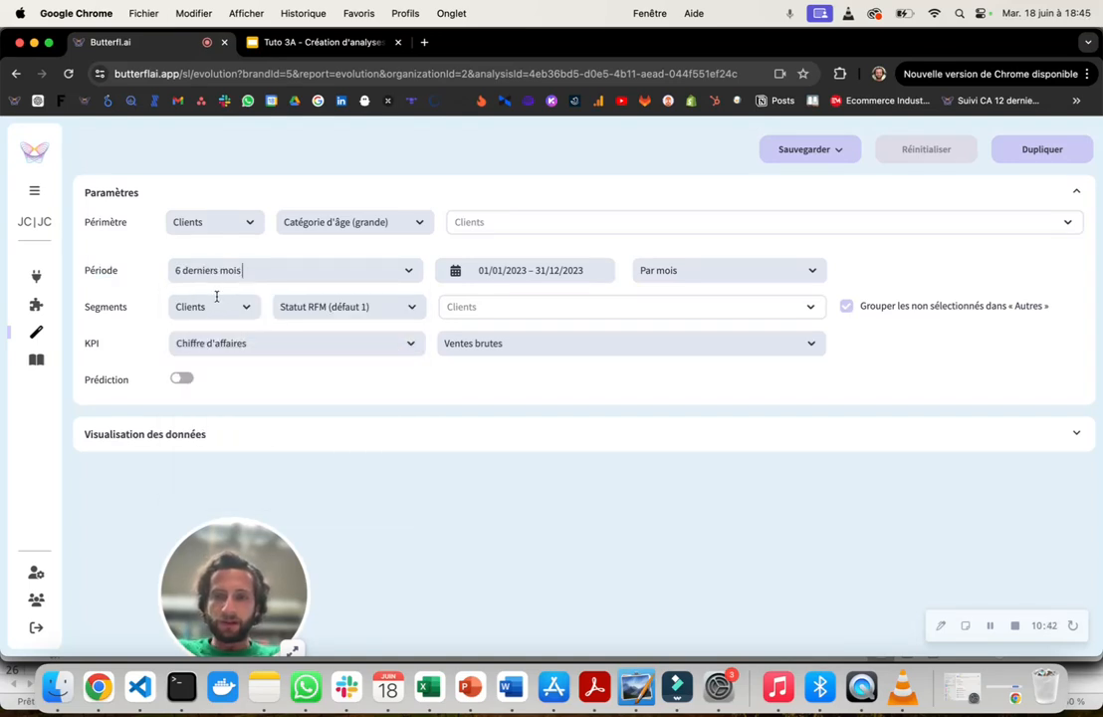
- Examine the available period presets, the custom date range calendar and the time granularity options from day to year
left_click(259, 272)
scroll(266, 329, "down", 10)
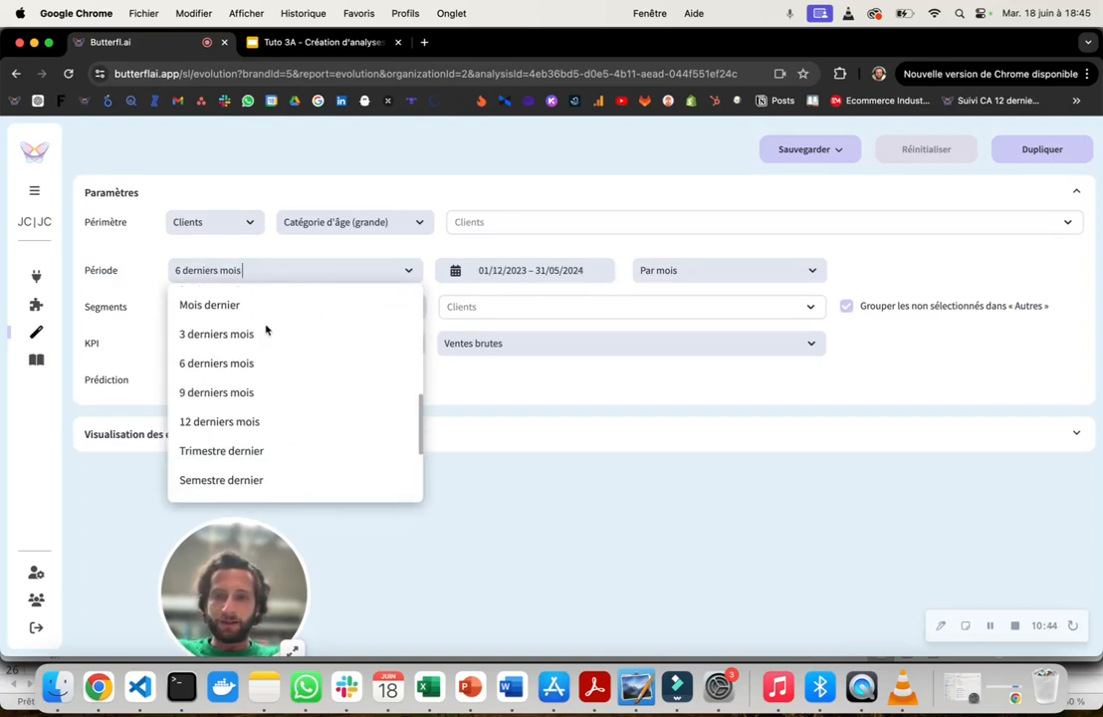
scroll(266, 327, "up", 10)
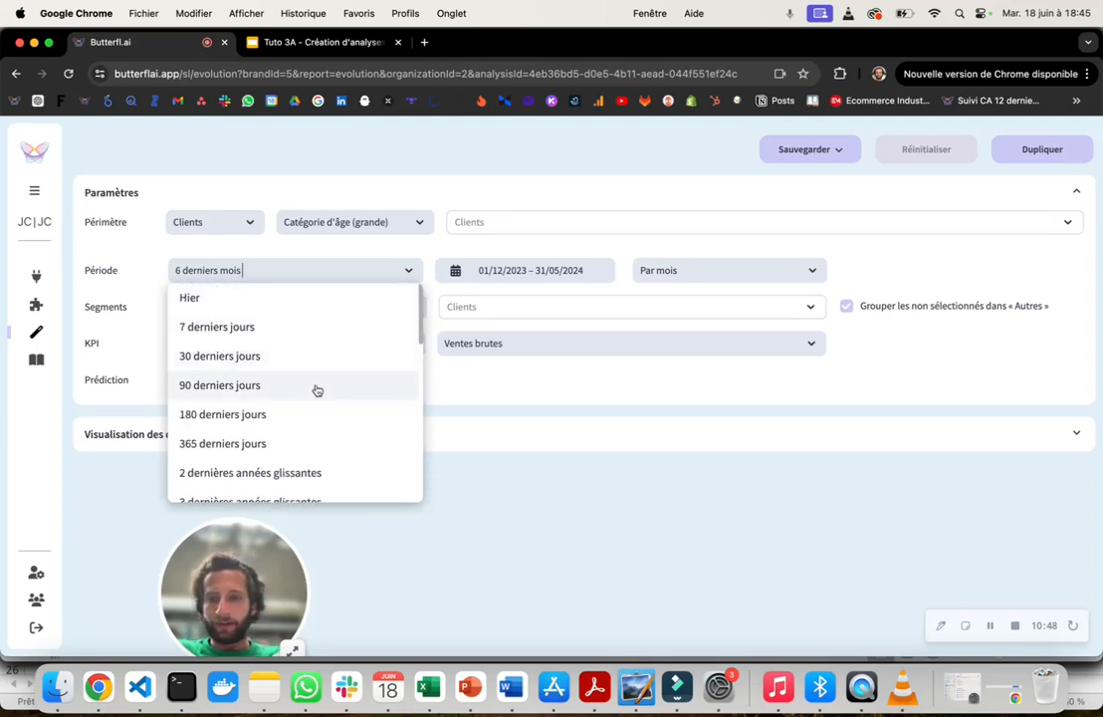
scroll(316, 389, "down", 5)
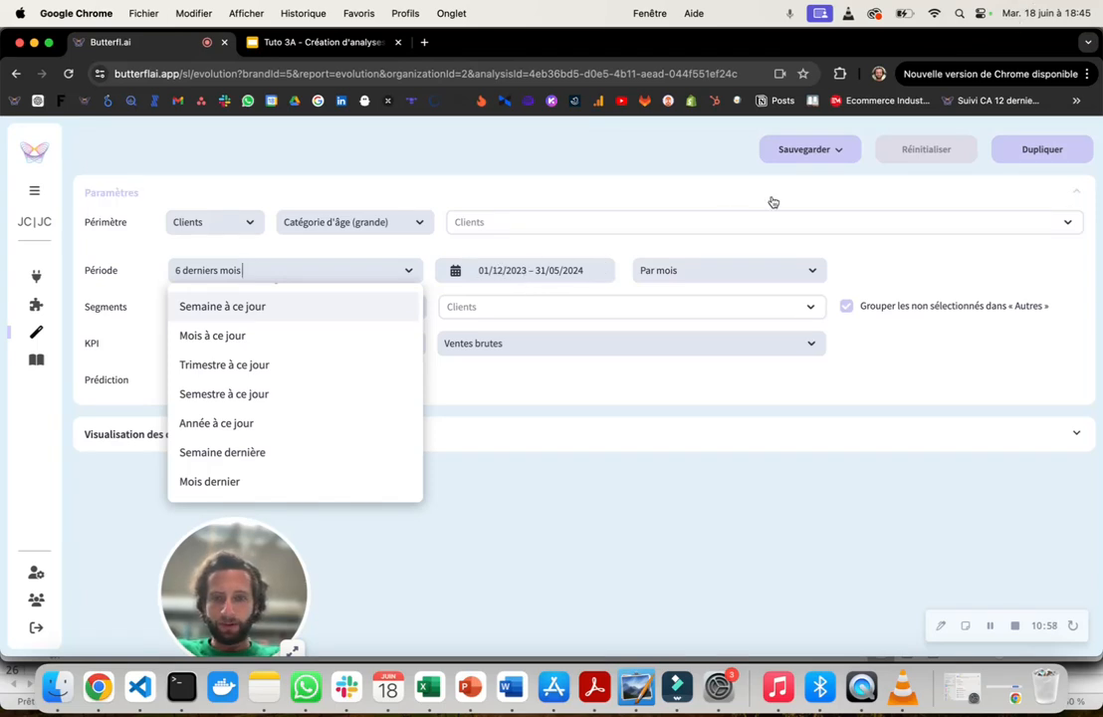
left_click(528, 270)
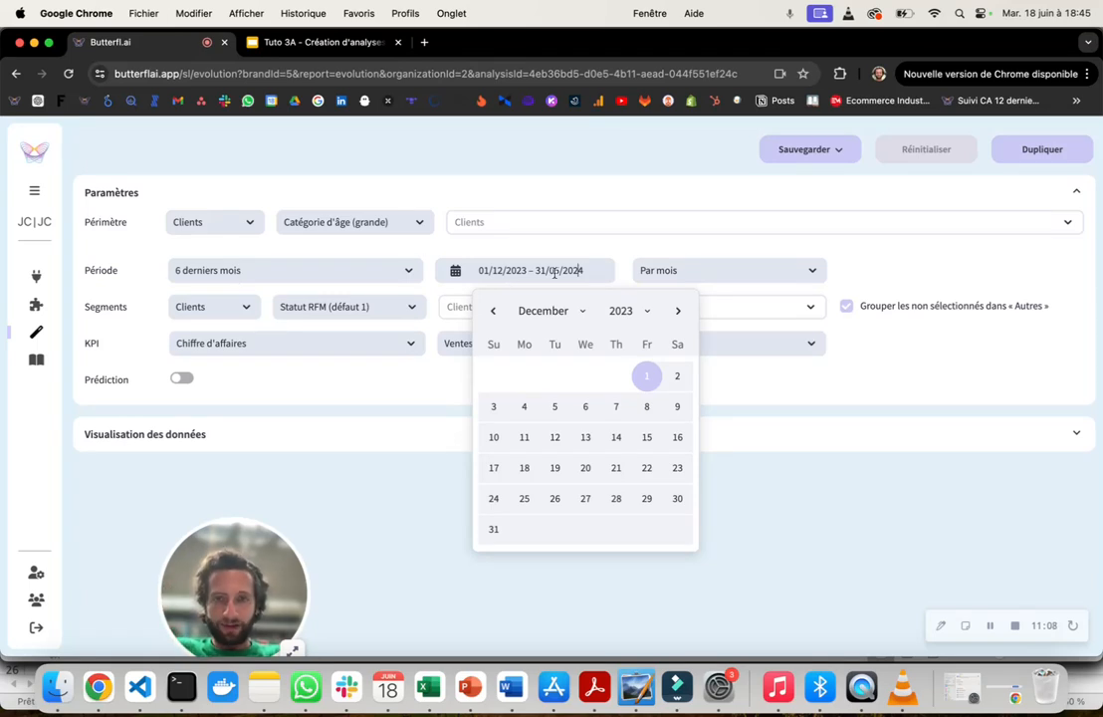
left_click(243, 267)
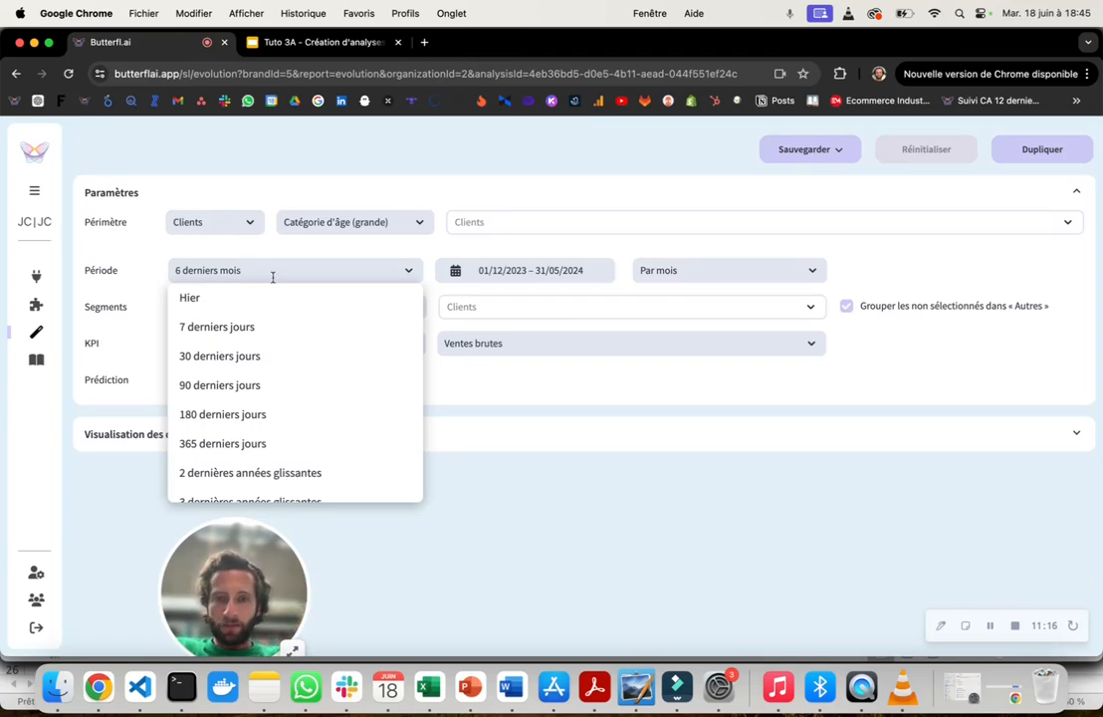
left_click(680, 270)
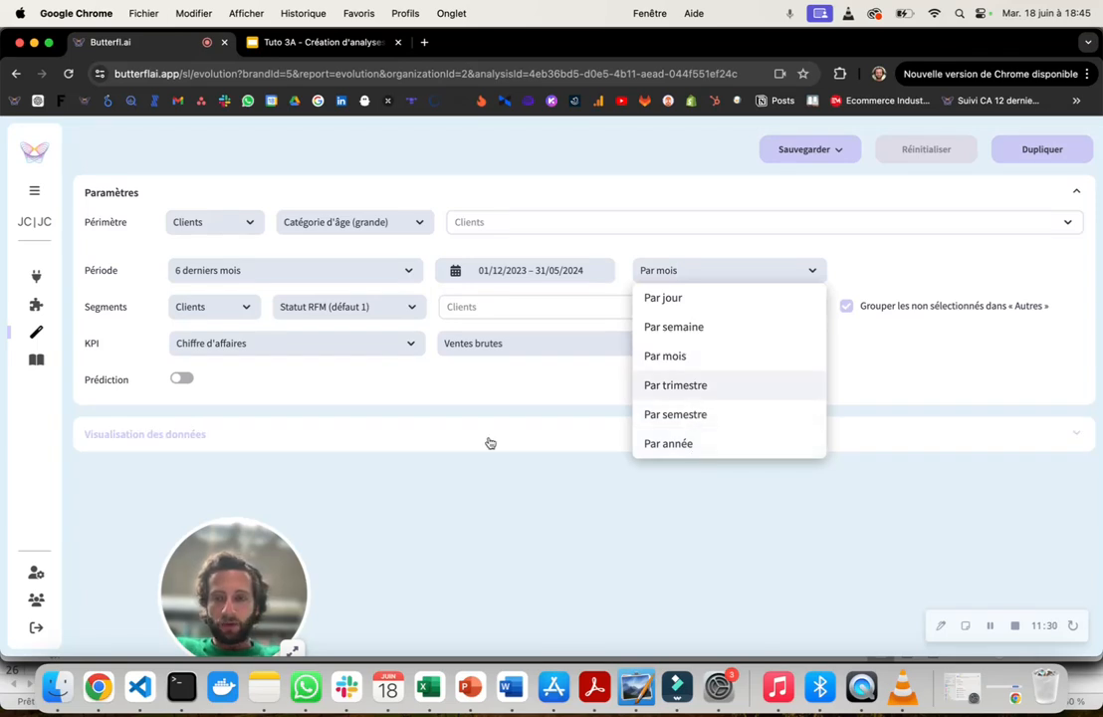
left_click(403, 519)
- Set the segment type to Produits and check the available product segmentations, keeping Famille de produits (défaut 1)
left_click_drag(89, 308, 136, 314)
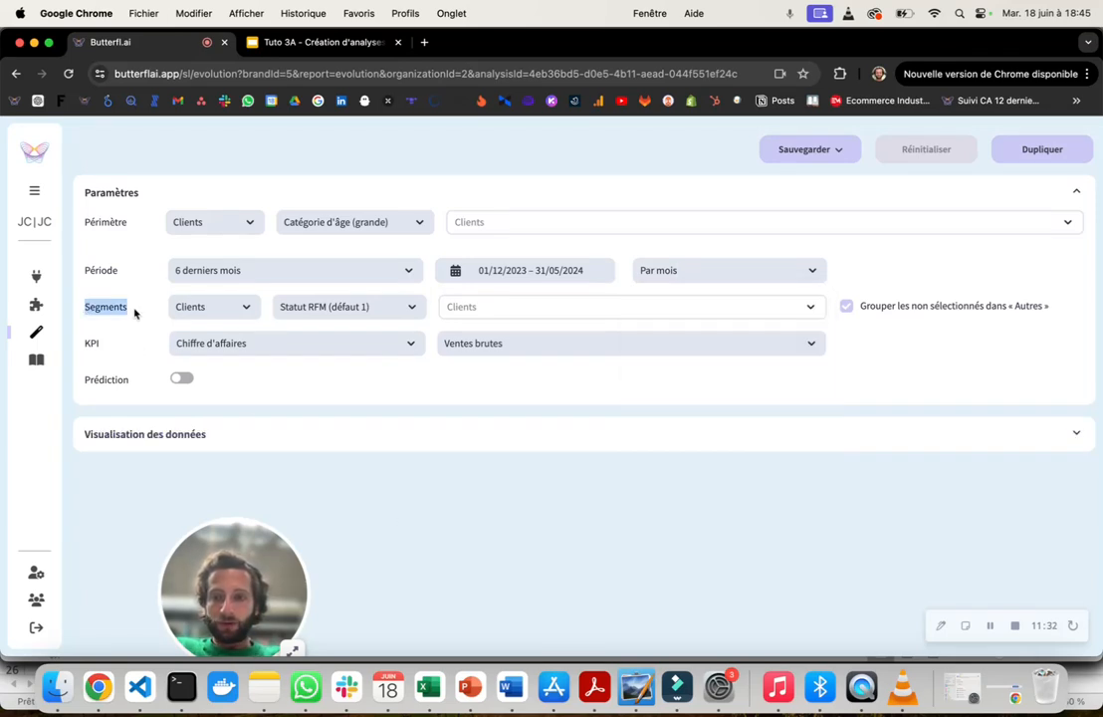
left_click(234, 306)
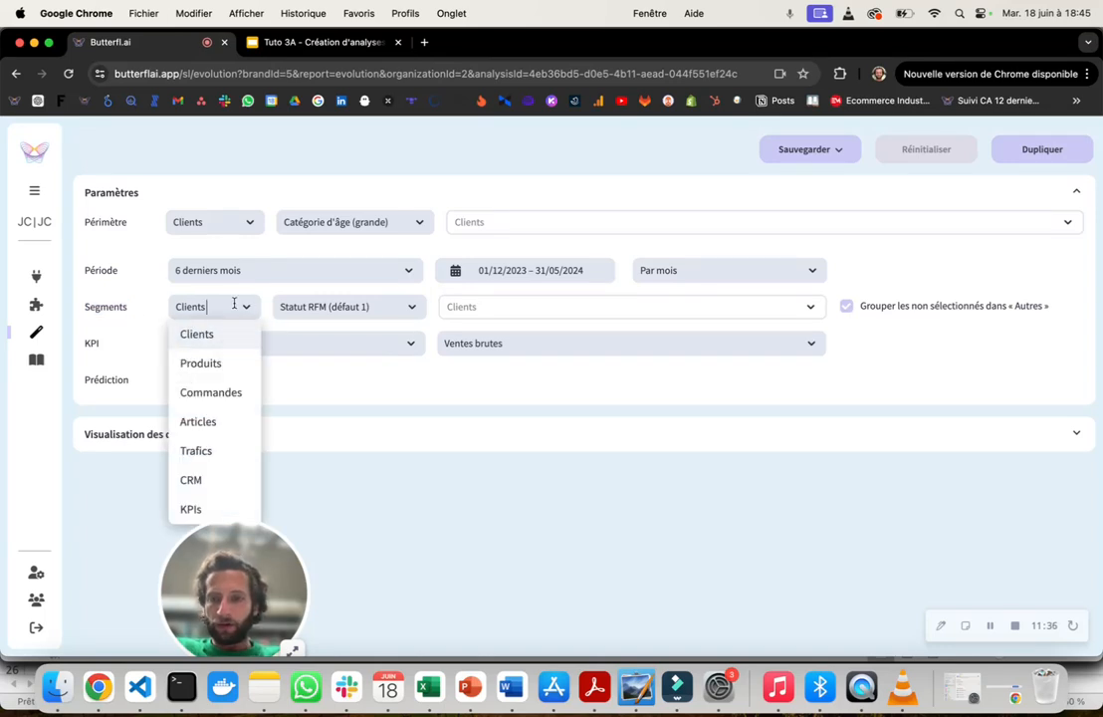
left_click_drag(263, 594, 114, 595)
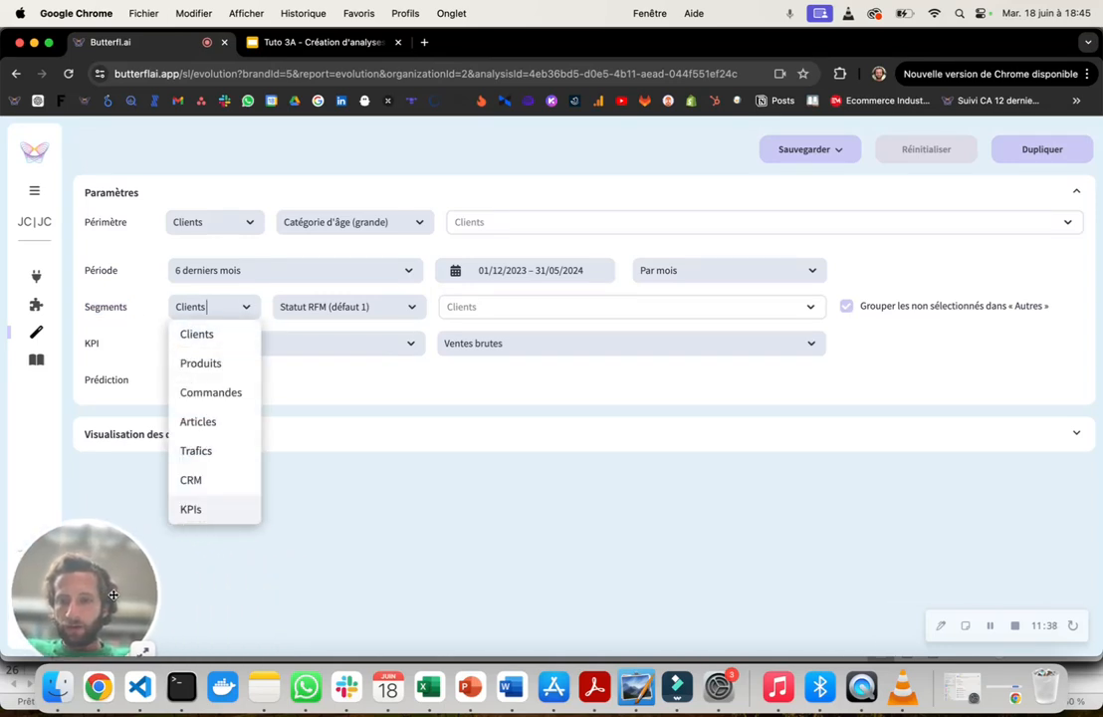
left_click(218, 368)
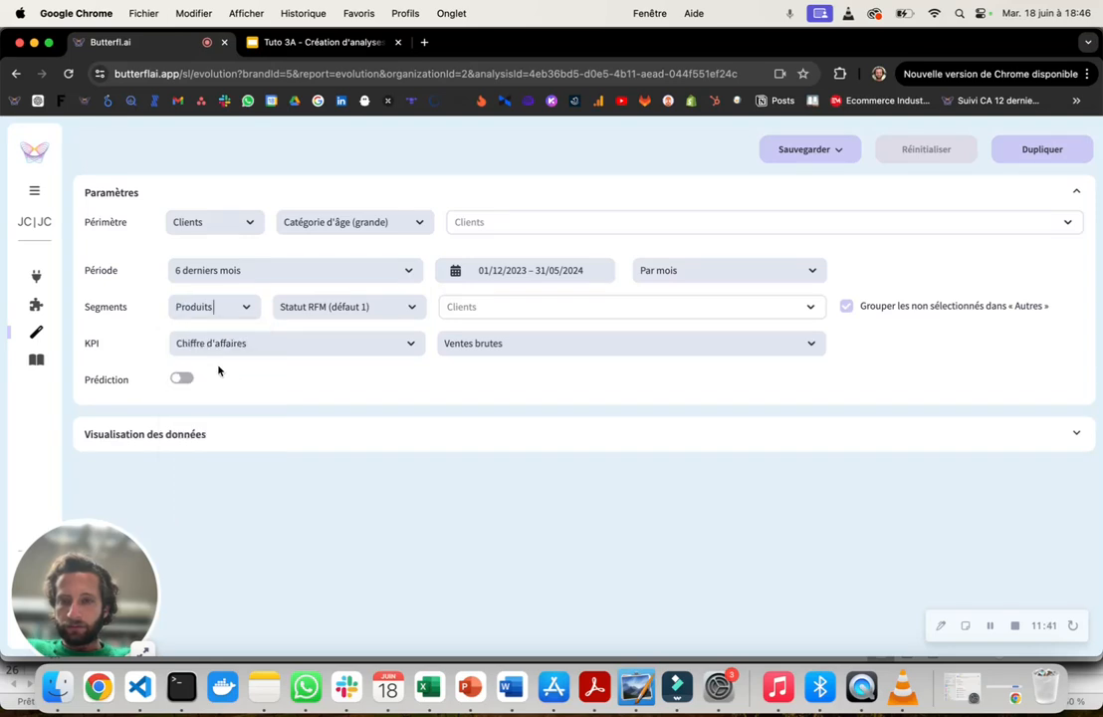
left_click(306, 312)
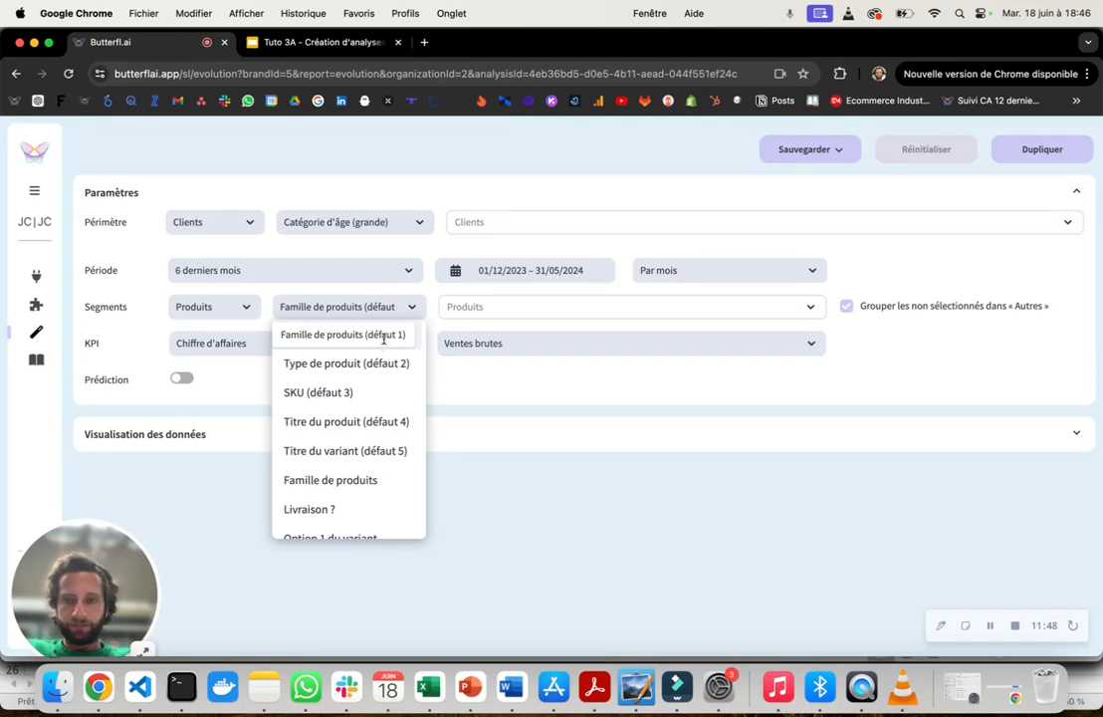
left_click(215, 506)
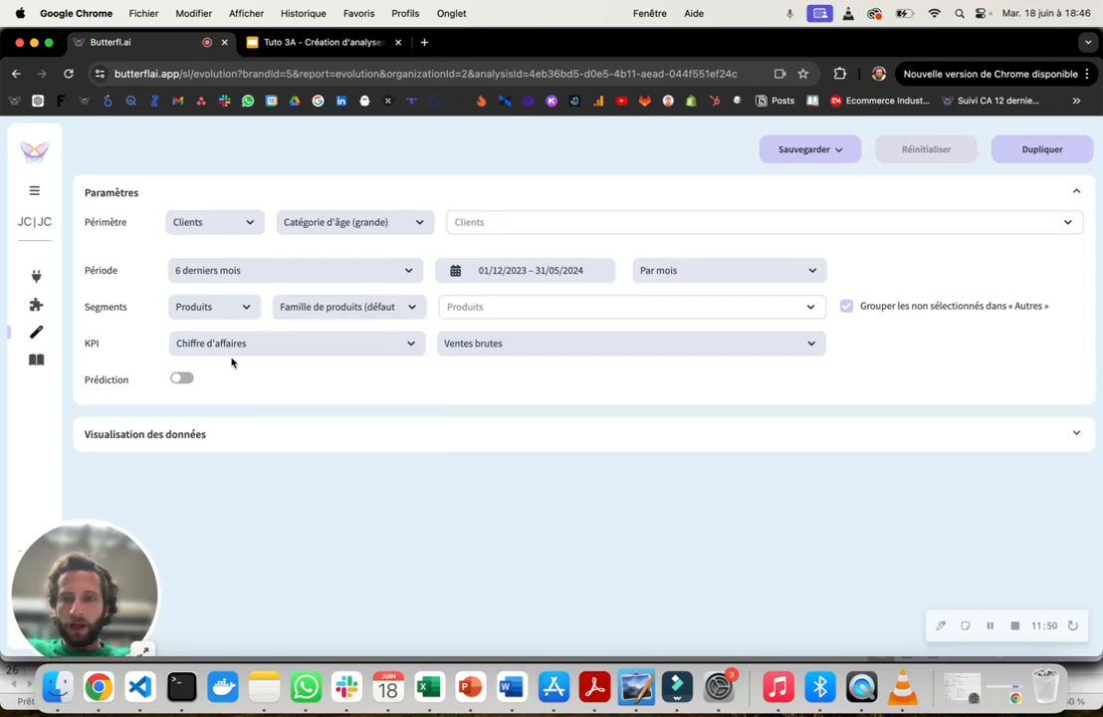
- Examine the full list of available KPIs, from sales and order indicators to the CRM email and SMS metrics
double_click(88, 345)
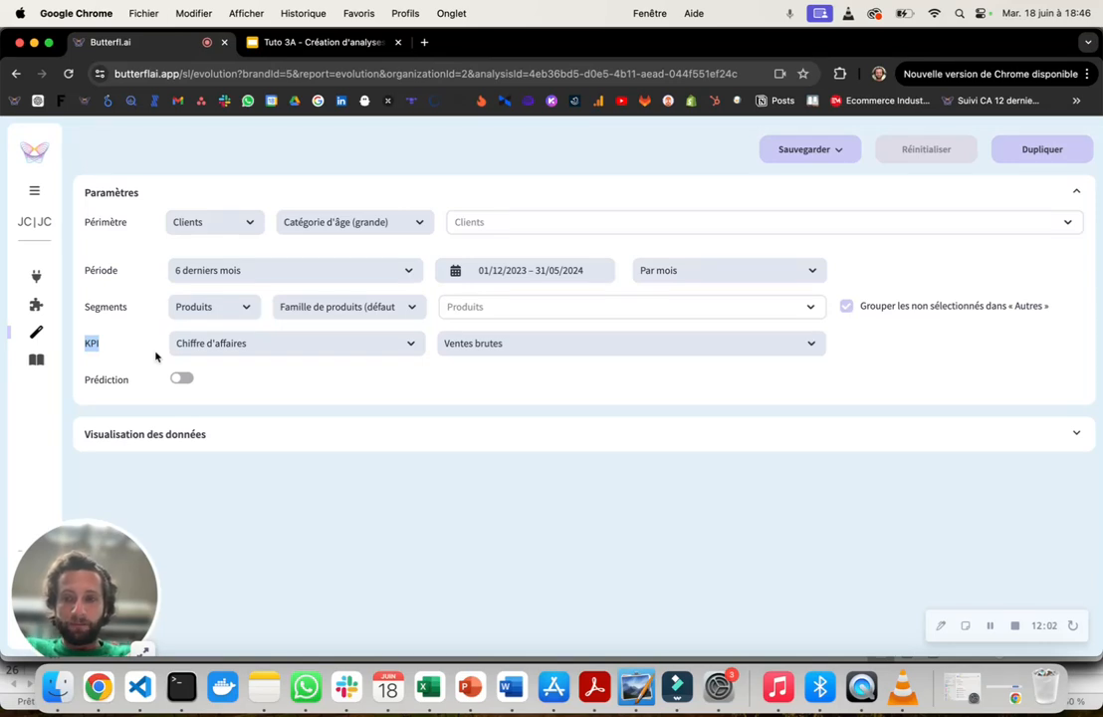
left_click(243, 344)
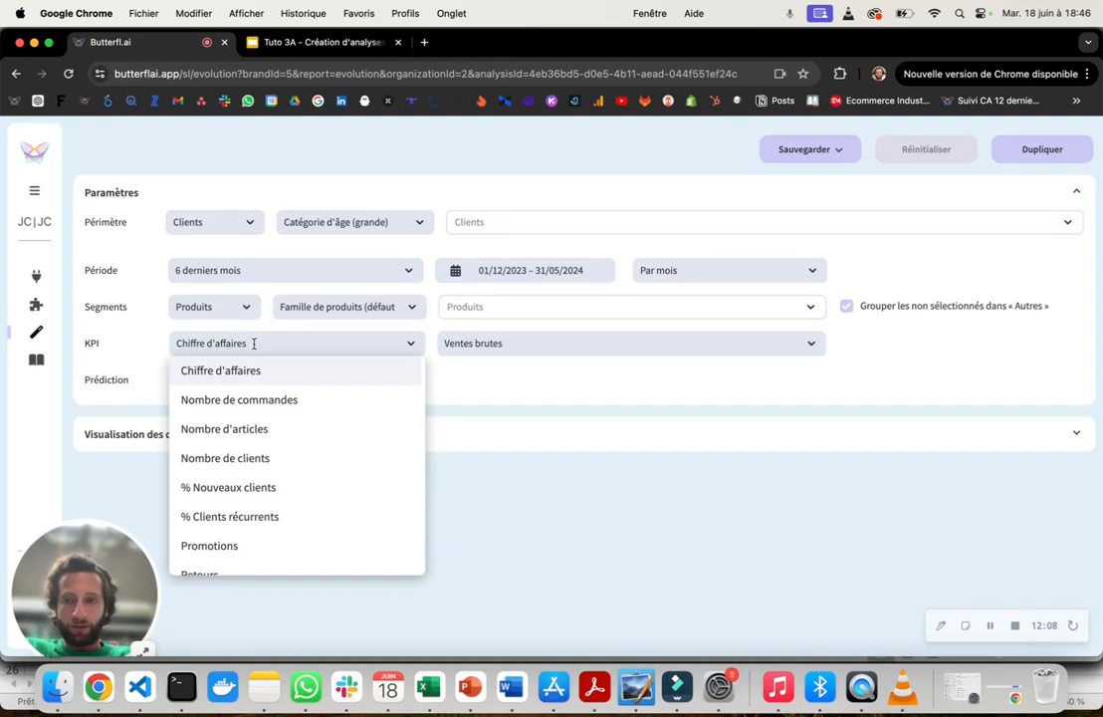
scroll(279, 395, "down", 10)
scroll(279, 395, "down", 5)
scroll(281, 395, "down", 6)
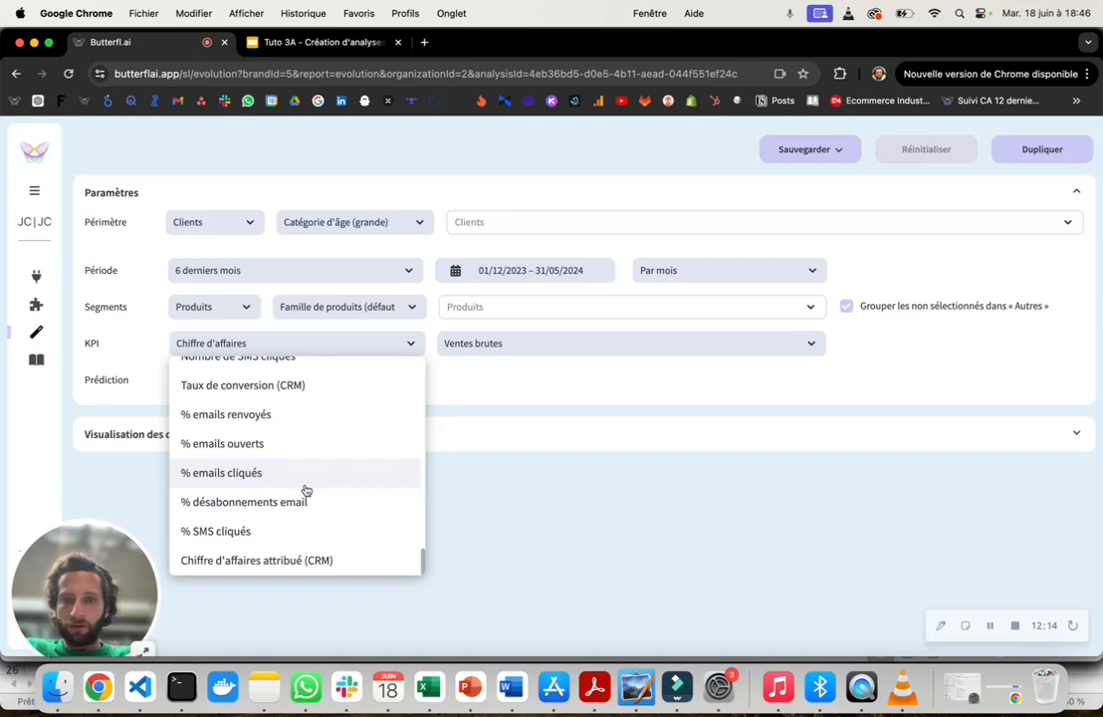
scroll(306, 490, "up", 20)
scroll(305, 490, "down", 4)
scroll(306, 490, "down", 2)
scroll(306, 488, "up", 8)
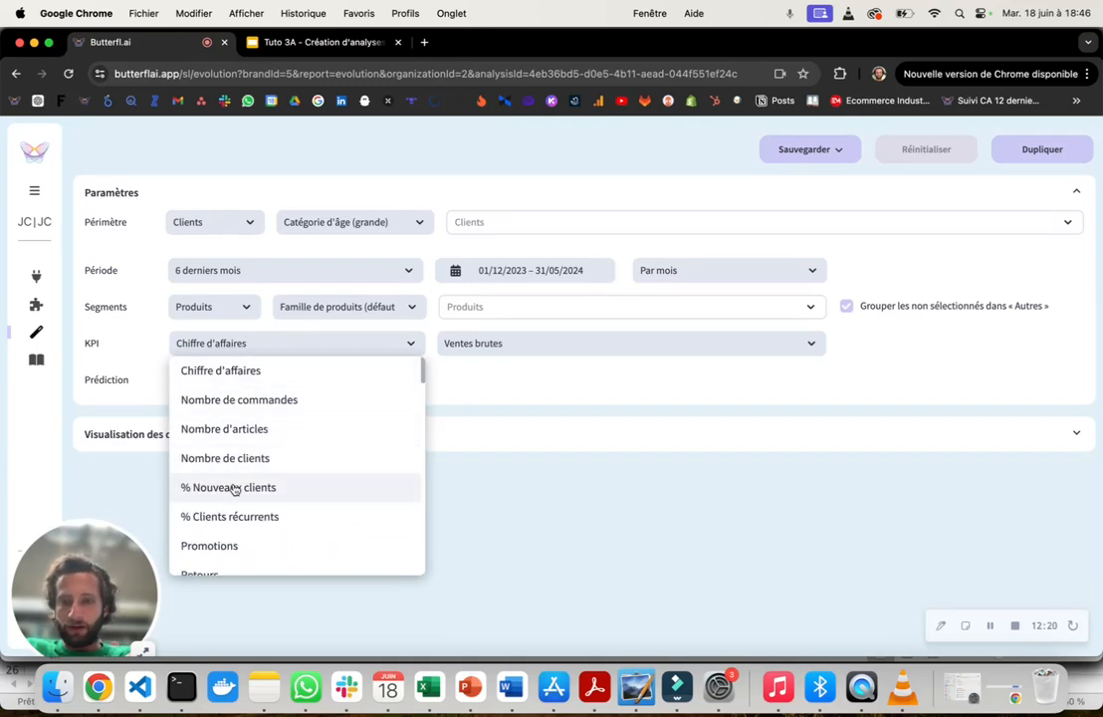
scroll(345, 485, "down", 15)
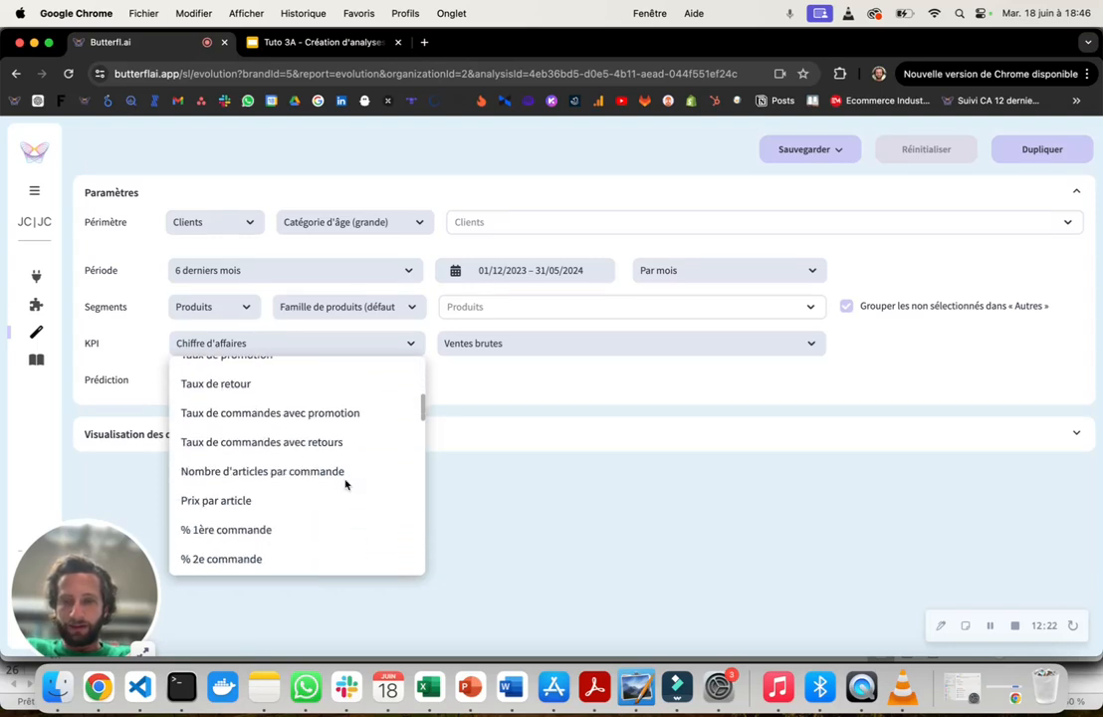
scroll(346, 485, "down", 10)
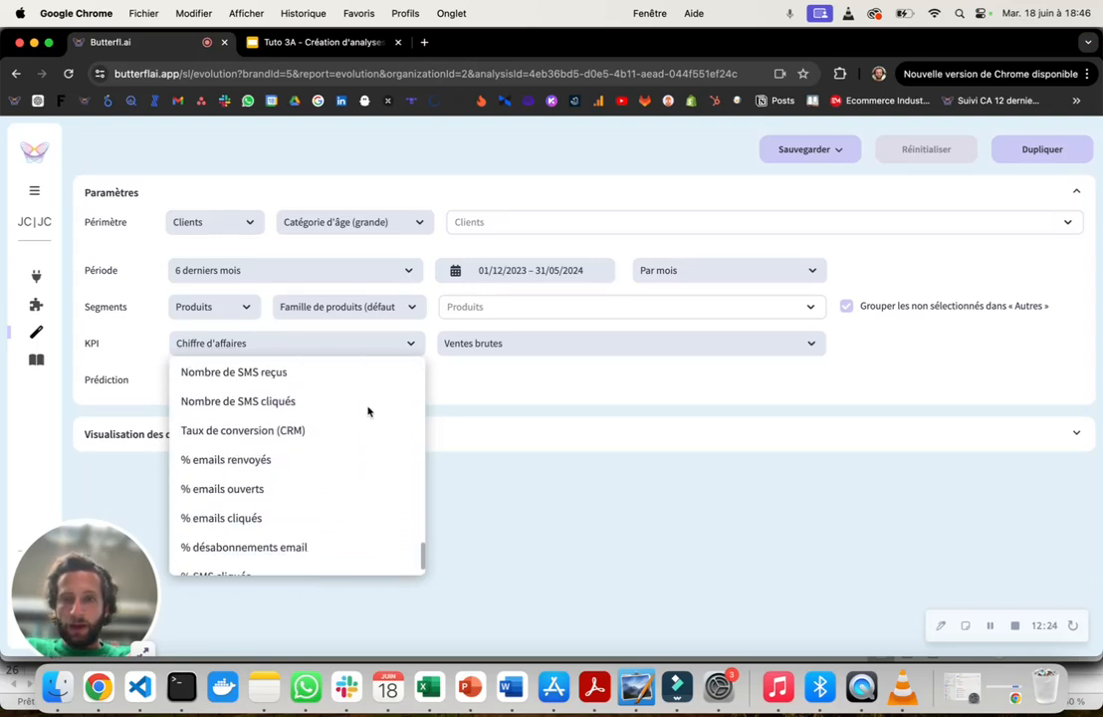
left_click(325, 339)
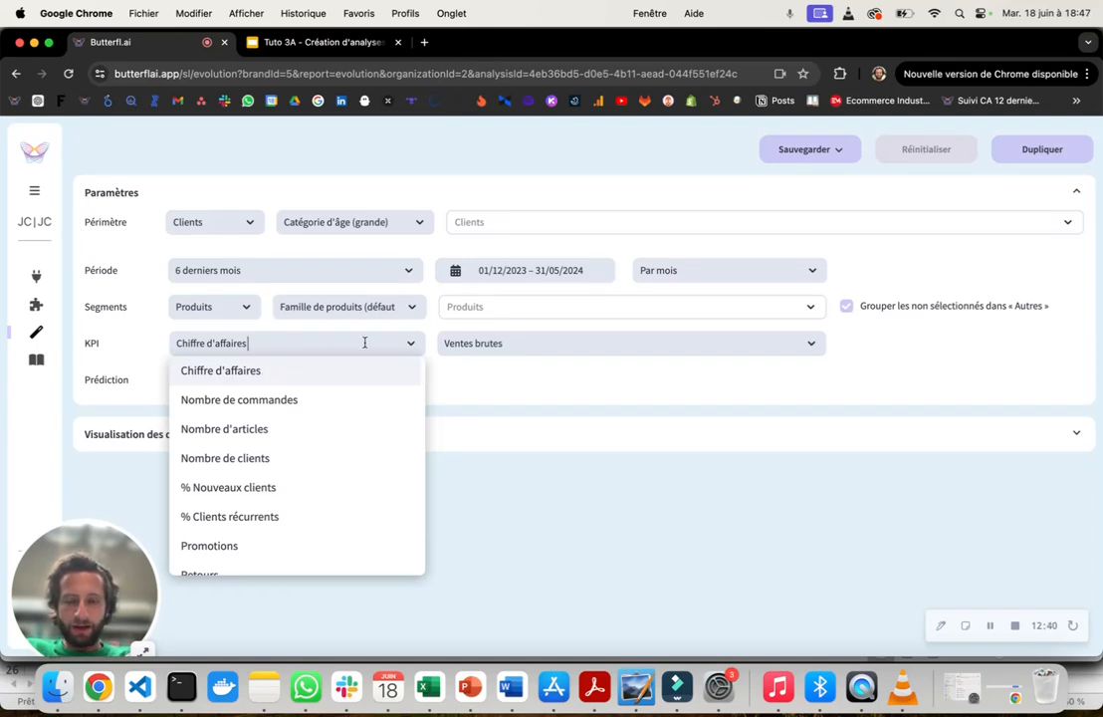
- Set the Chiffre d'affaires KPI variant to "Ventes brutes après promotion" and view the resulting data table
left_click(488, 348)
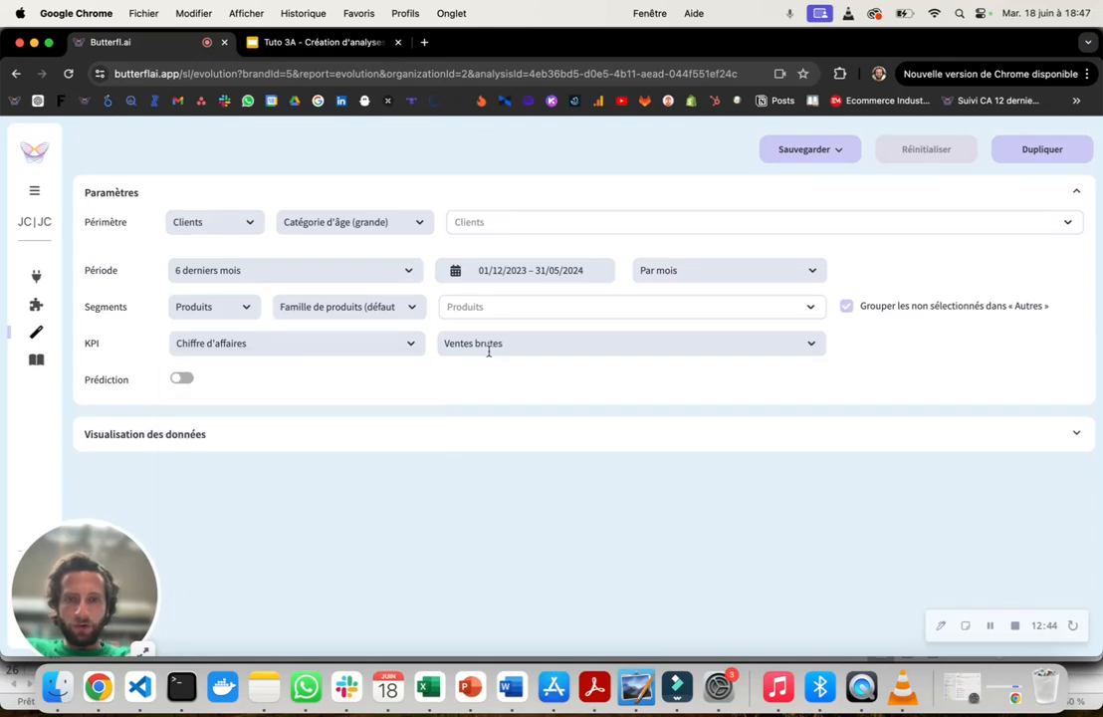
left_click(488, 349)
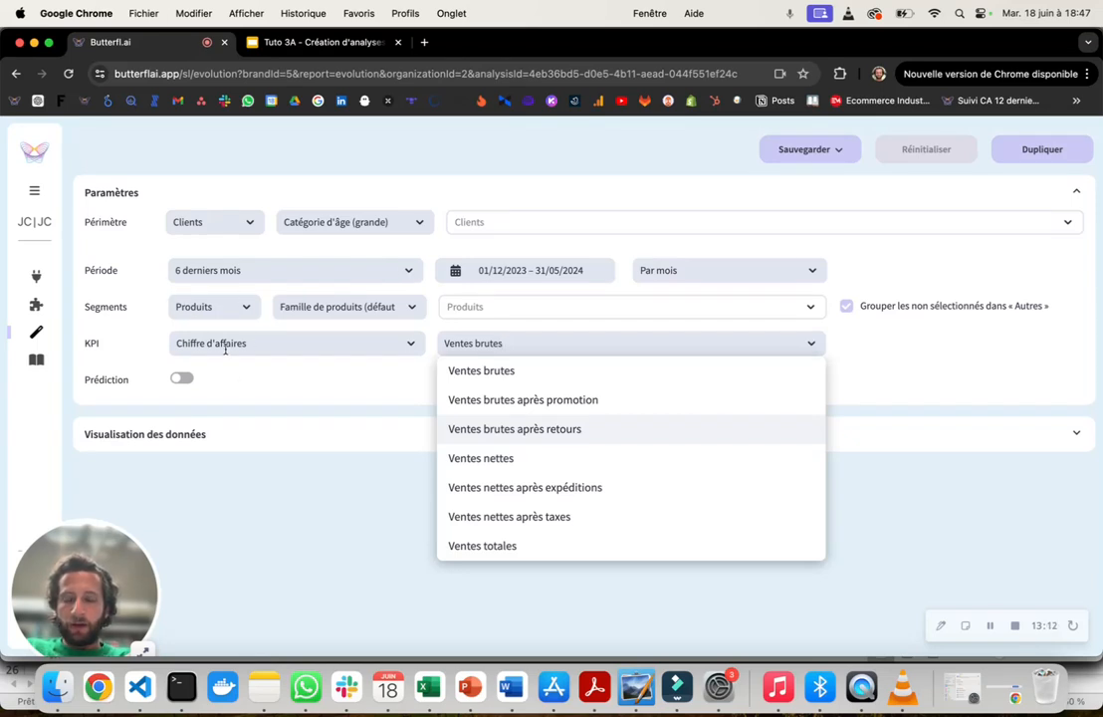
left_click(535, 401)
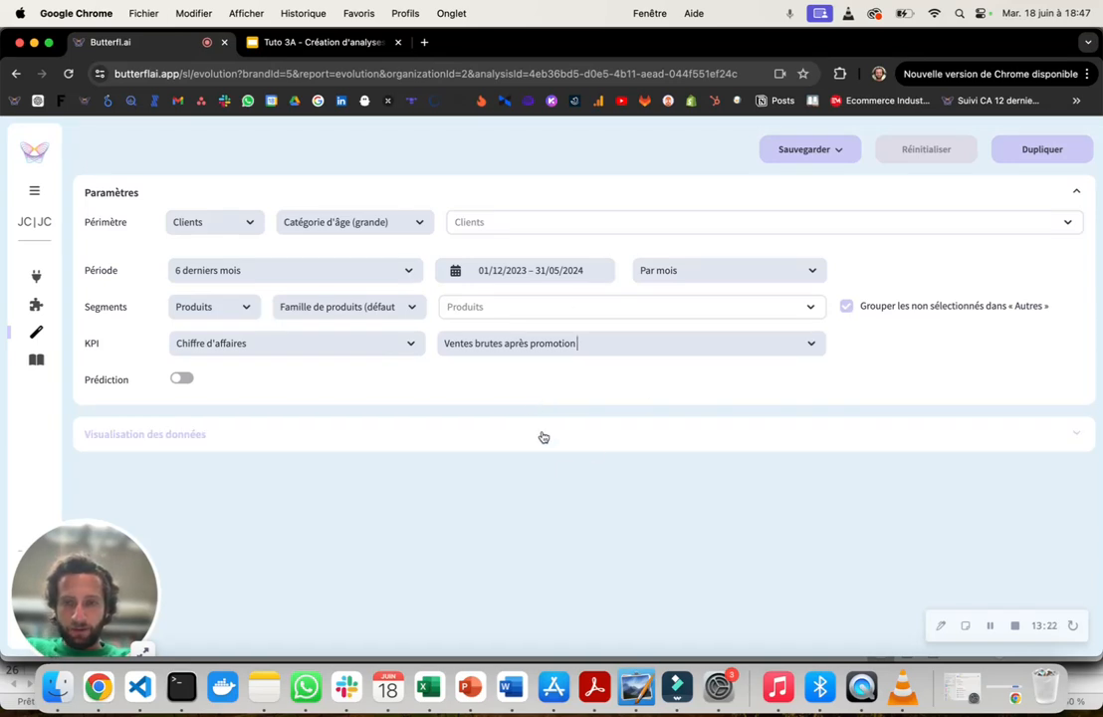
scroll(542, 438, "down", 4)
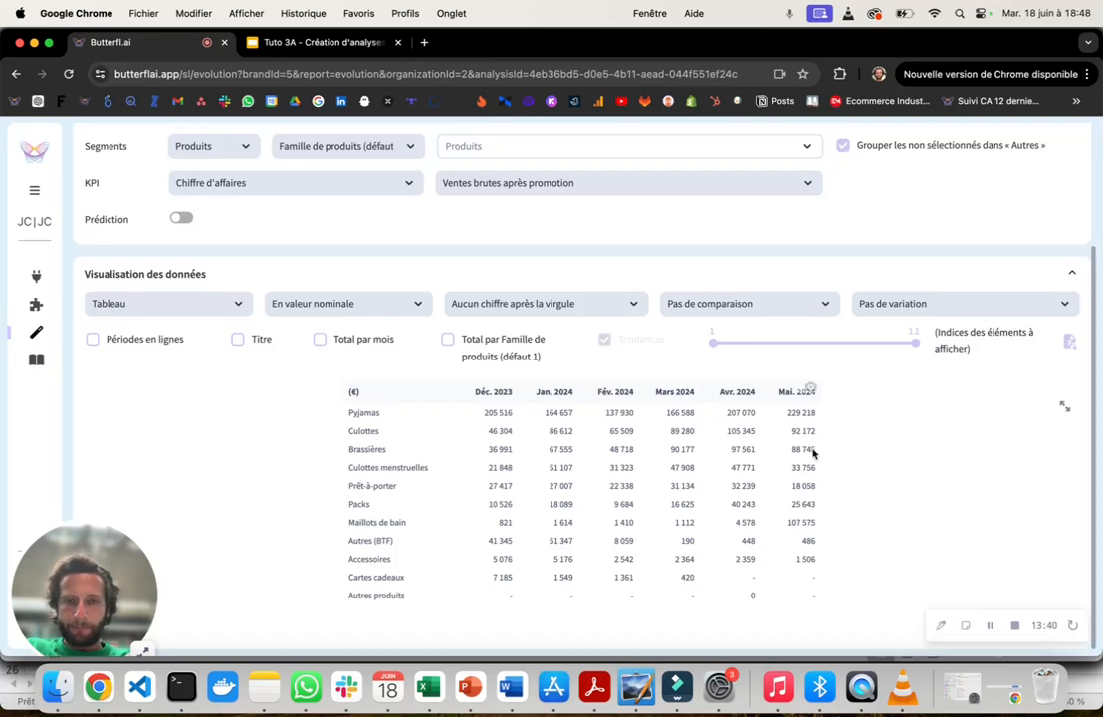
- Try the "Par trimestre" time granularity, review the table, and return the granularity to "Par mois"
scroll(812, 453, "up", 3)
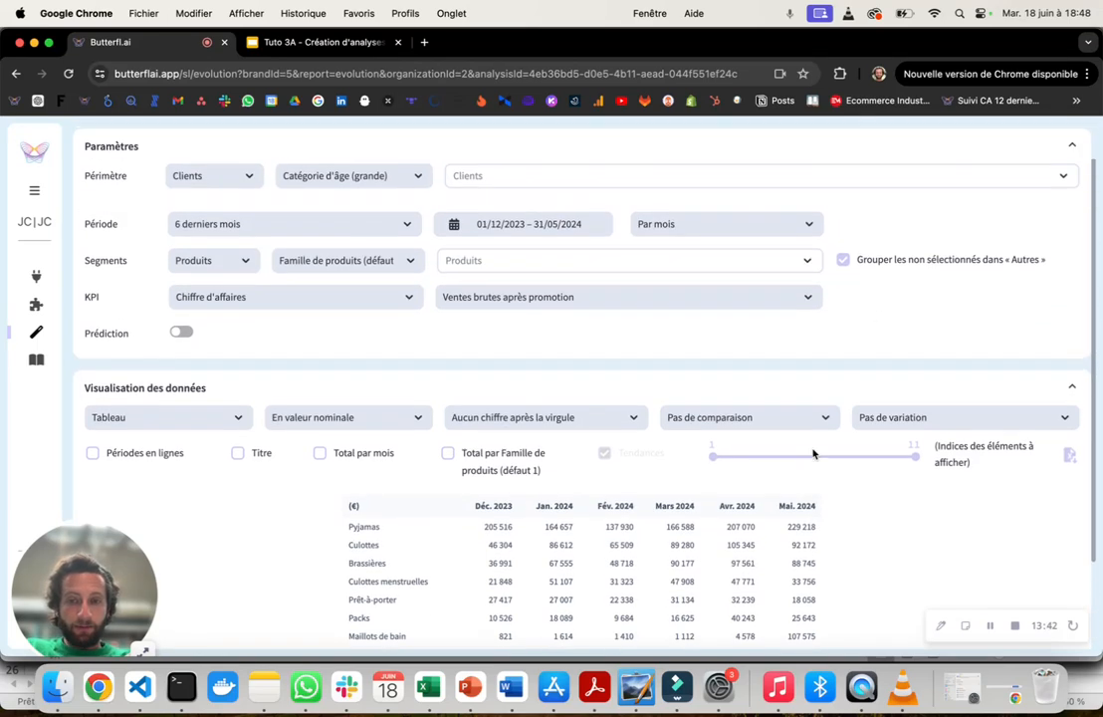
left_click(671, 221)
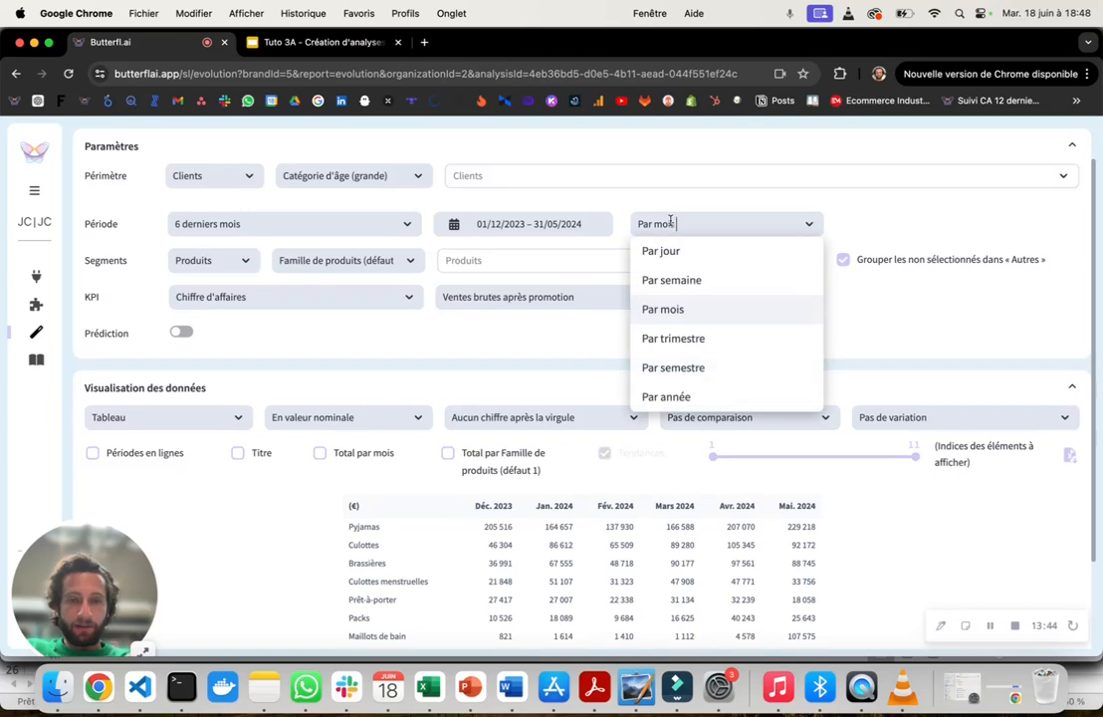
left_click(681, 346)
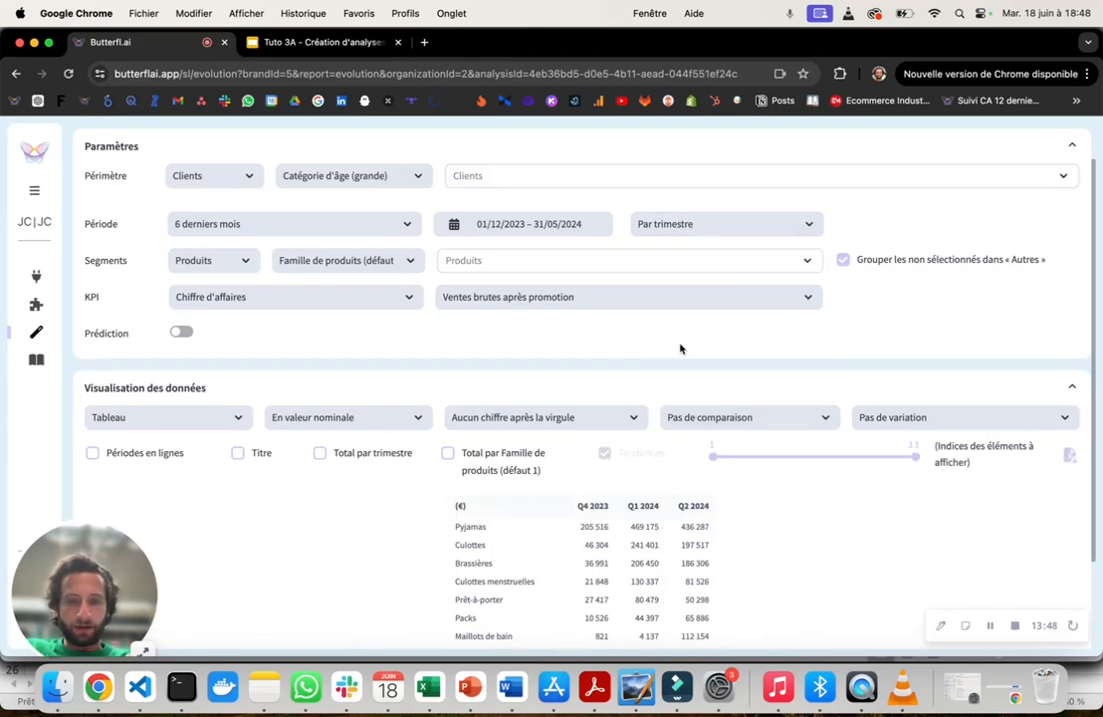
scroll(597, 473, "down", 2)
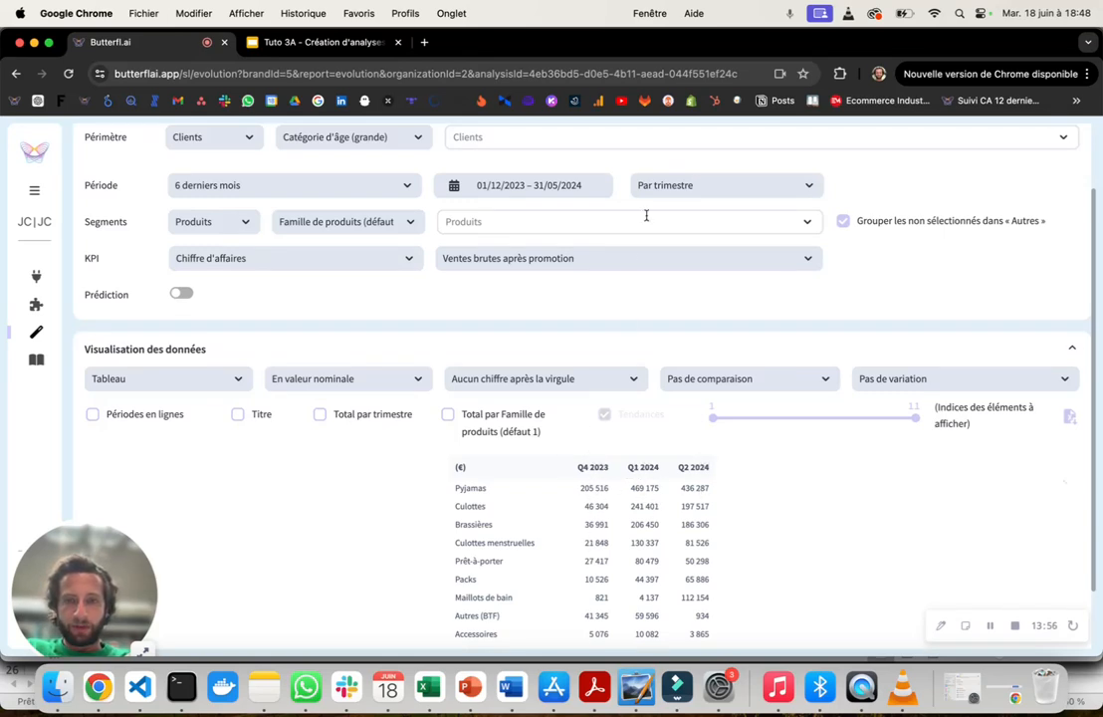
left_click(665, 186)
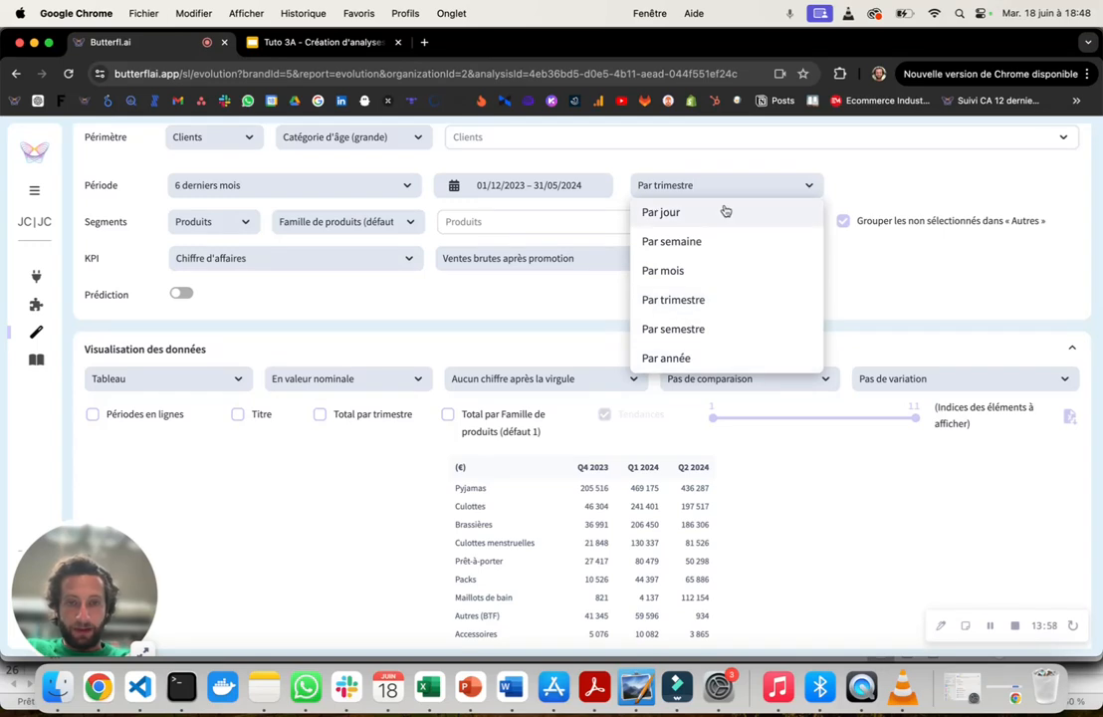
left_click(709, 278)
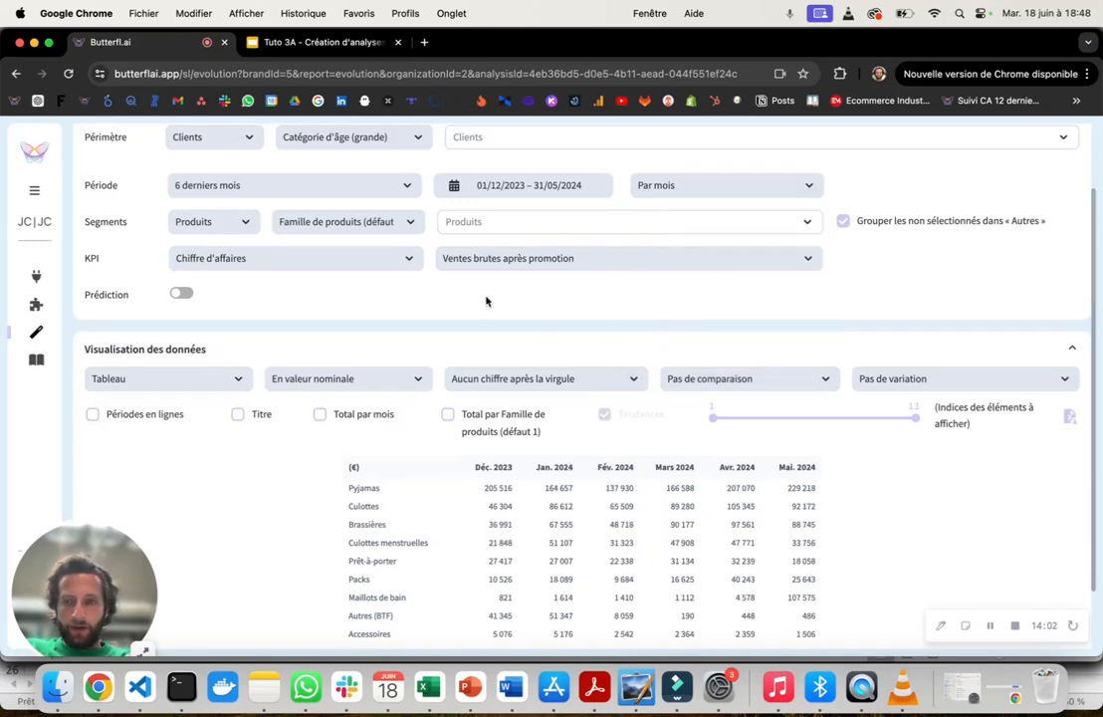
- Set the KPI to Nombre d'articles with the variant "Nombre d'articles avant retours" and review the table
left_click(352, 260)
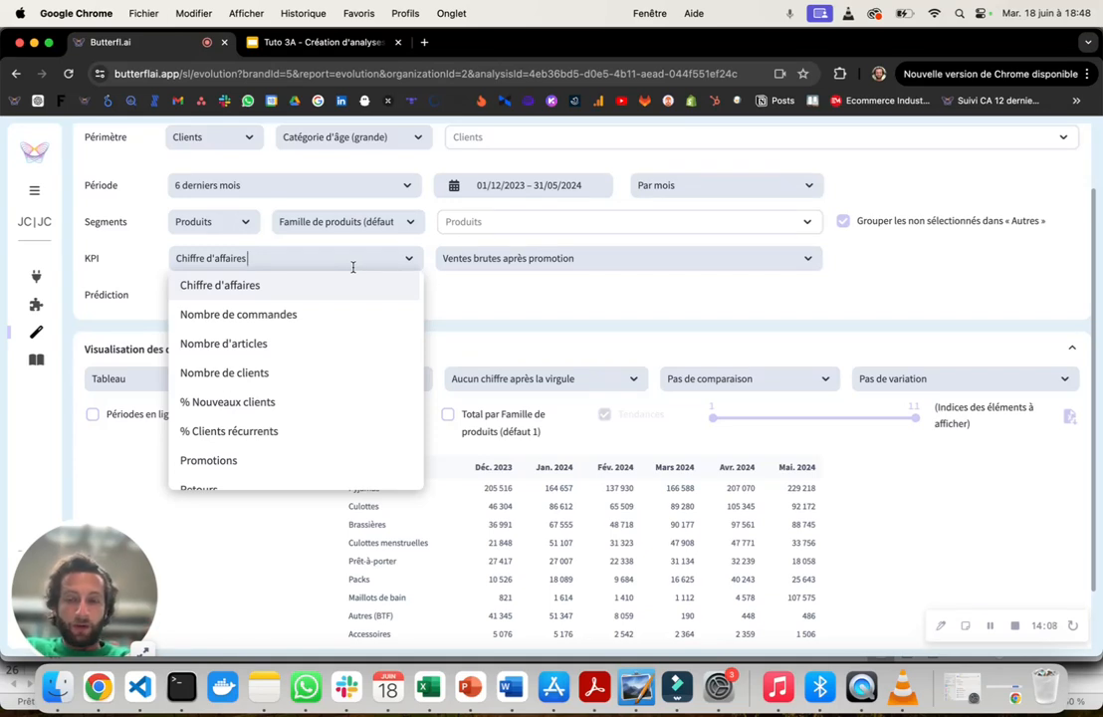
left_click(311, 344)
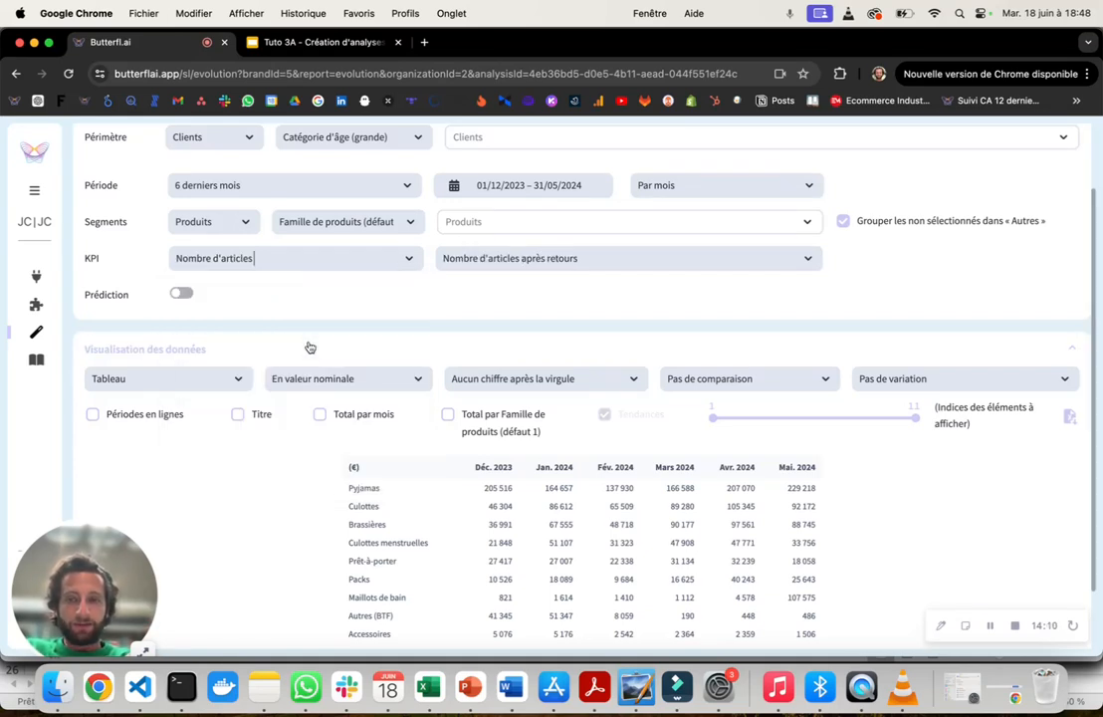
left_click(538, 261)
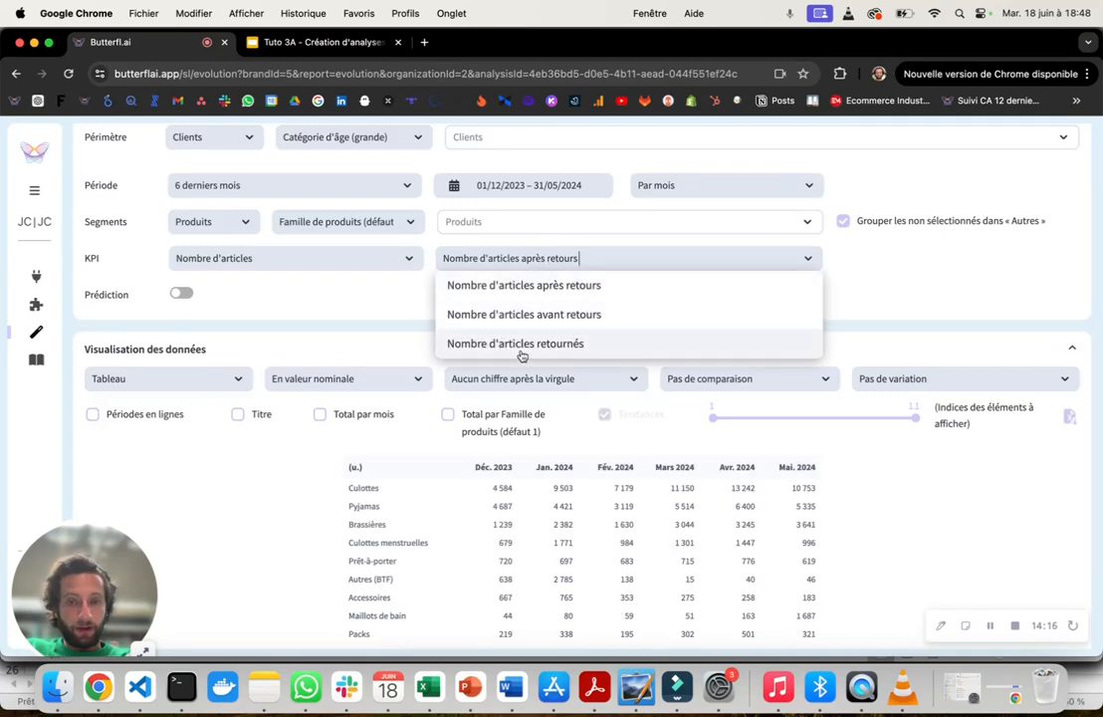
left_click(606, 316)
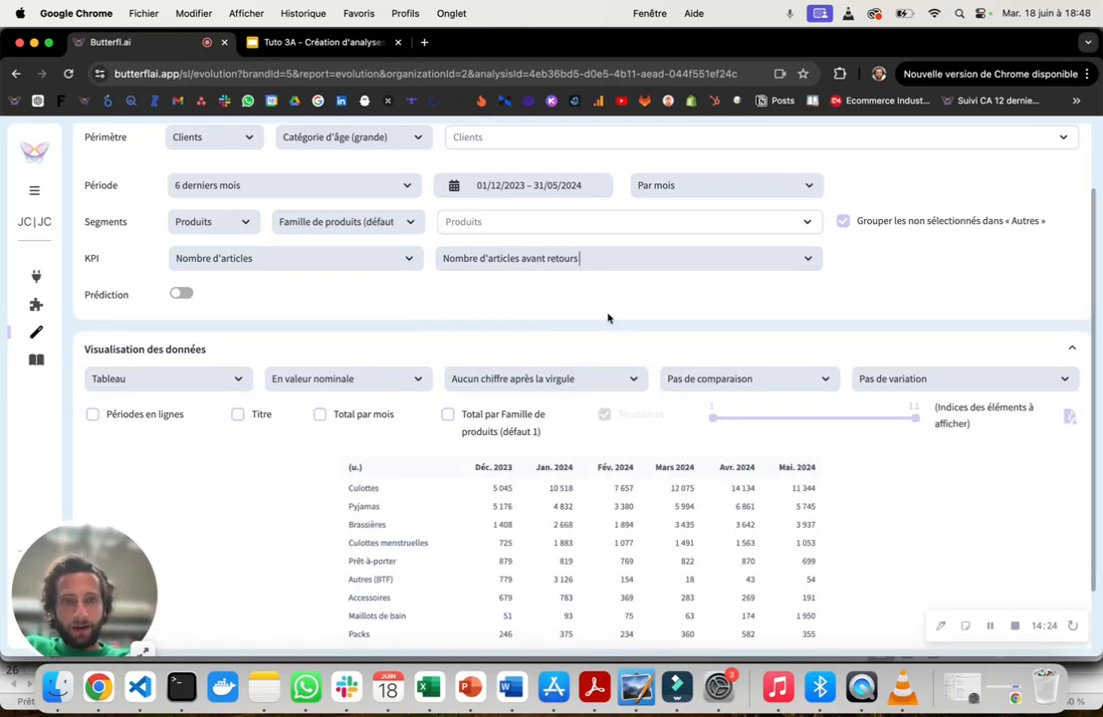
scroll(577, 428, "down", 2)
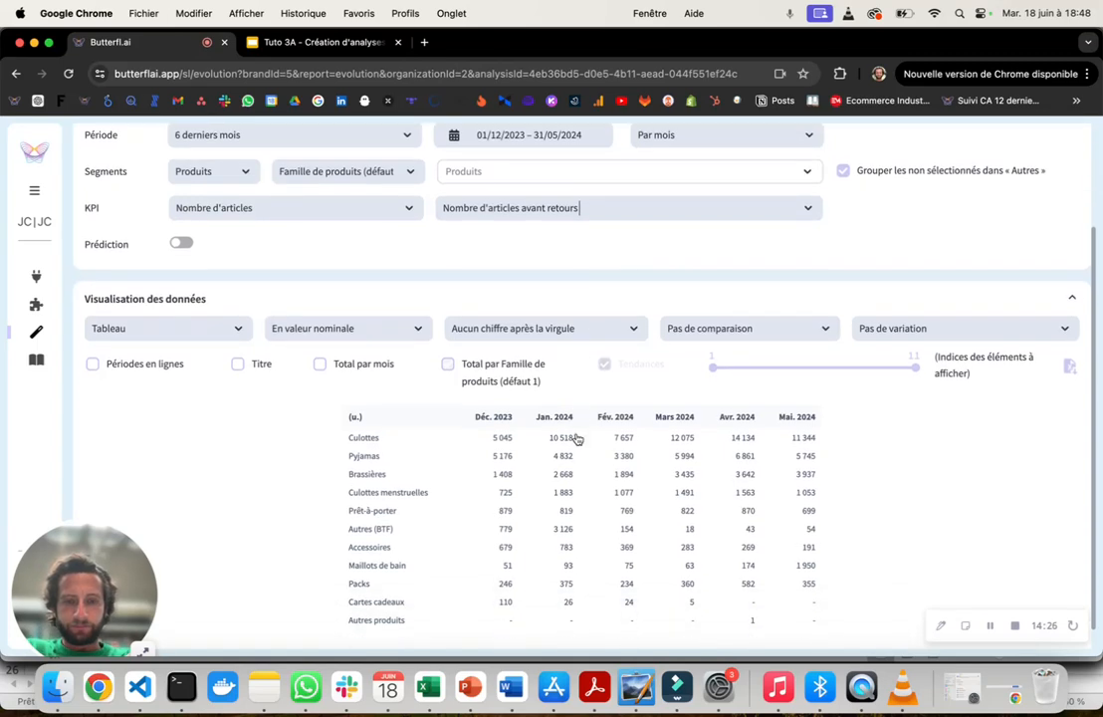
- Set the KPI to Nombre de commandes and examine its variants covering returns, promotions, new or existing clients and non-zero orders
scroll(629, 567, "up", 5)
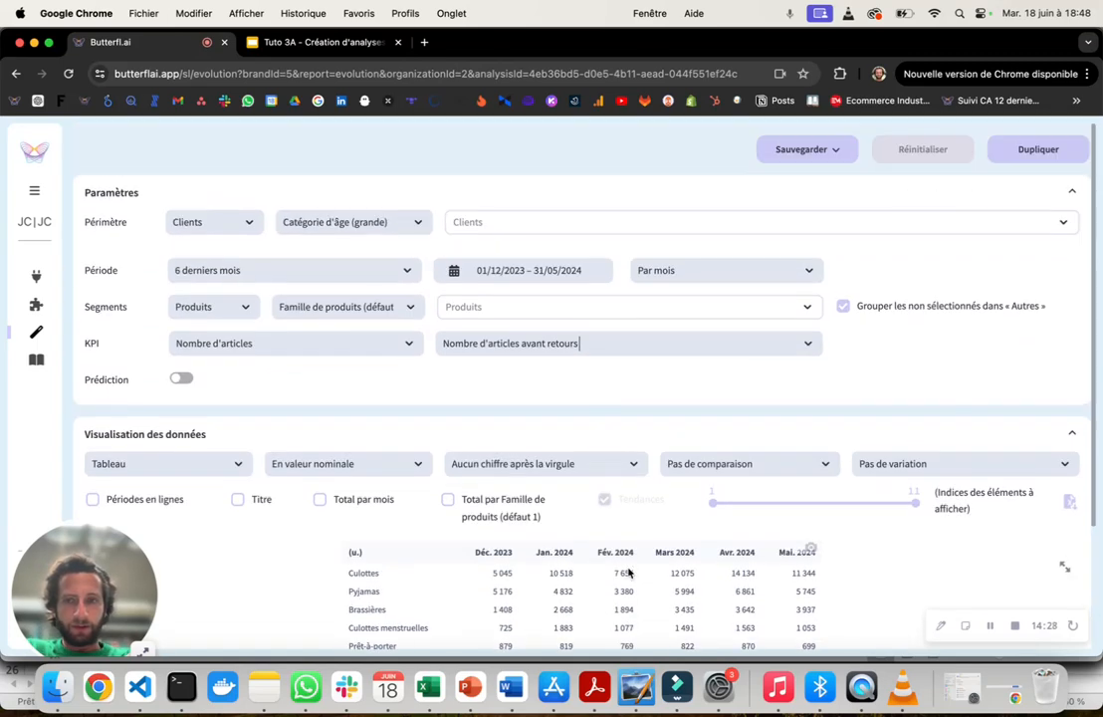
left_click(339, 346)
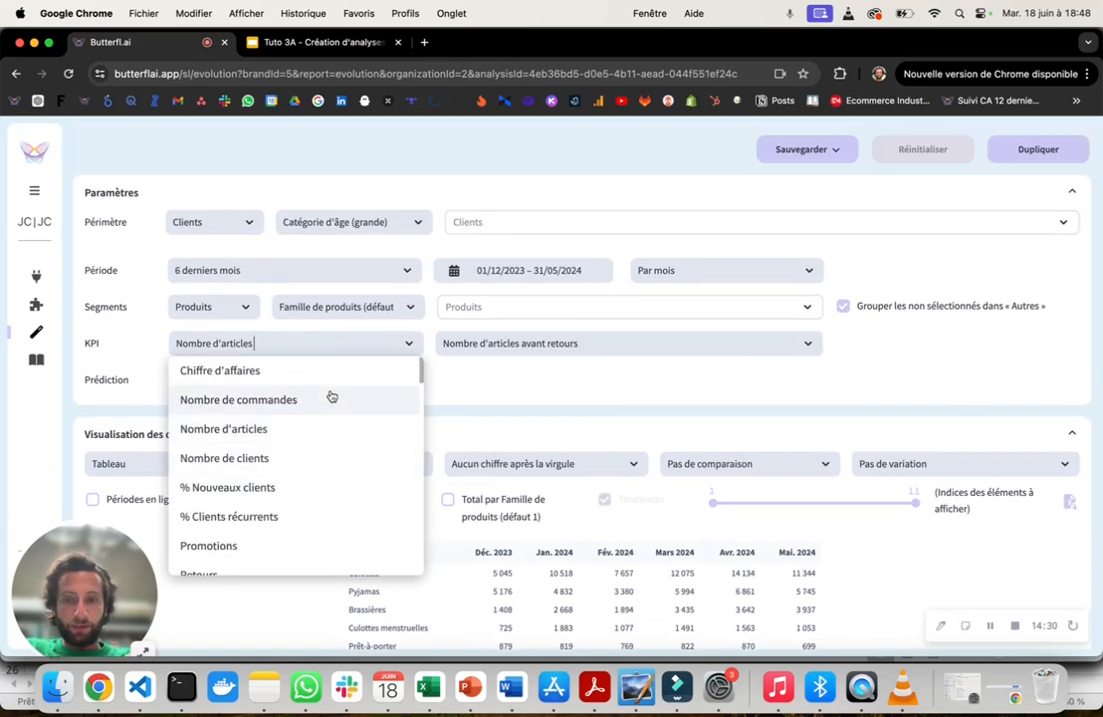
left_click(330, 395)
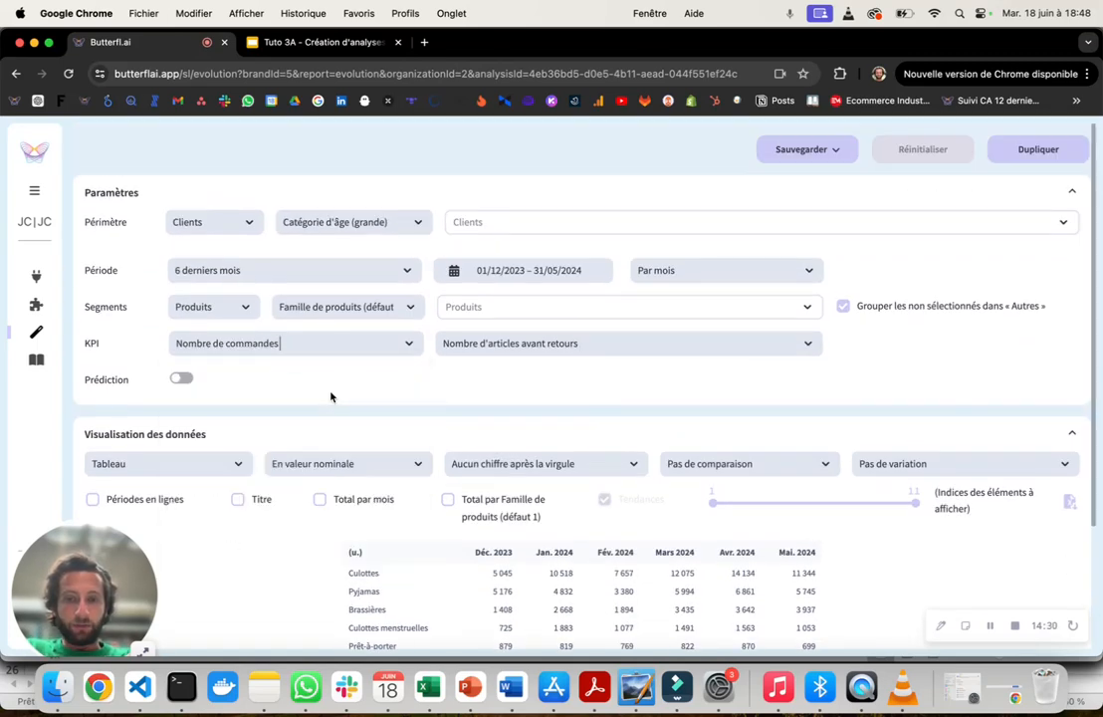
left_click(487, 346)
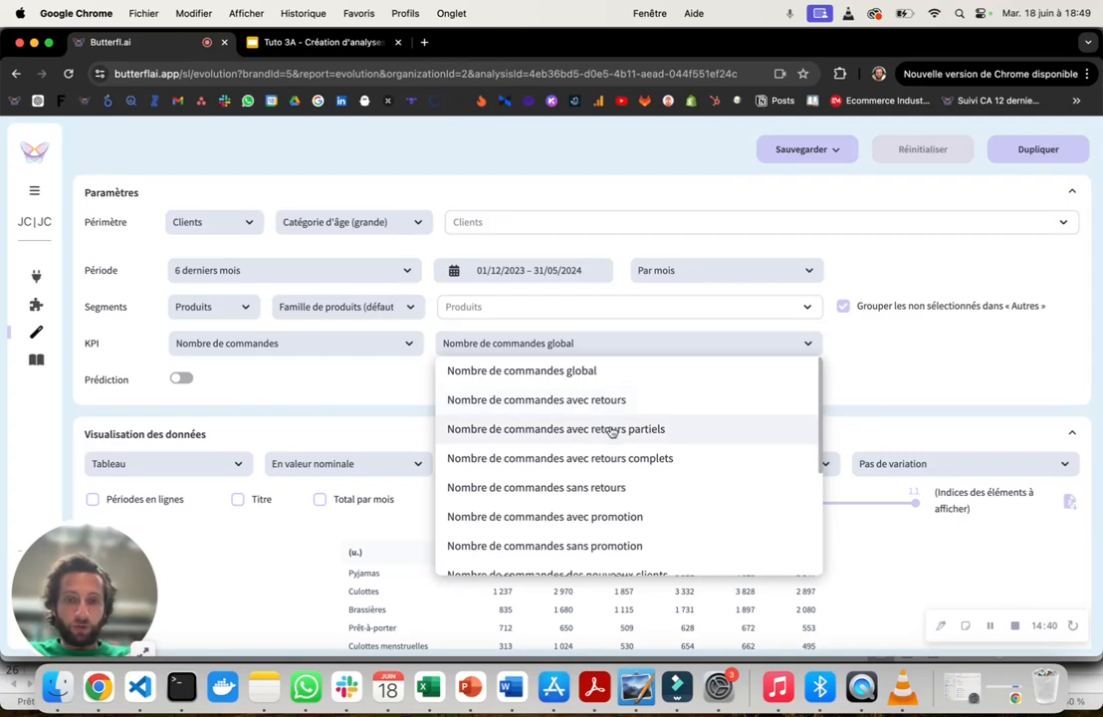
scroll(624, 490, "down", 2)
scroll(624, 493, "down", 2)
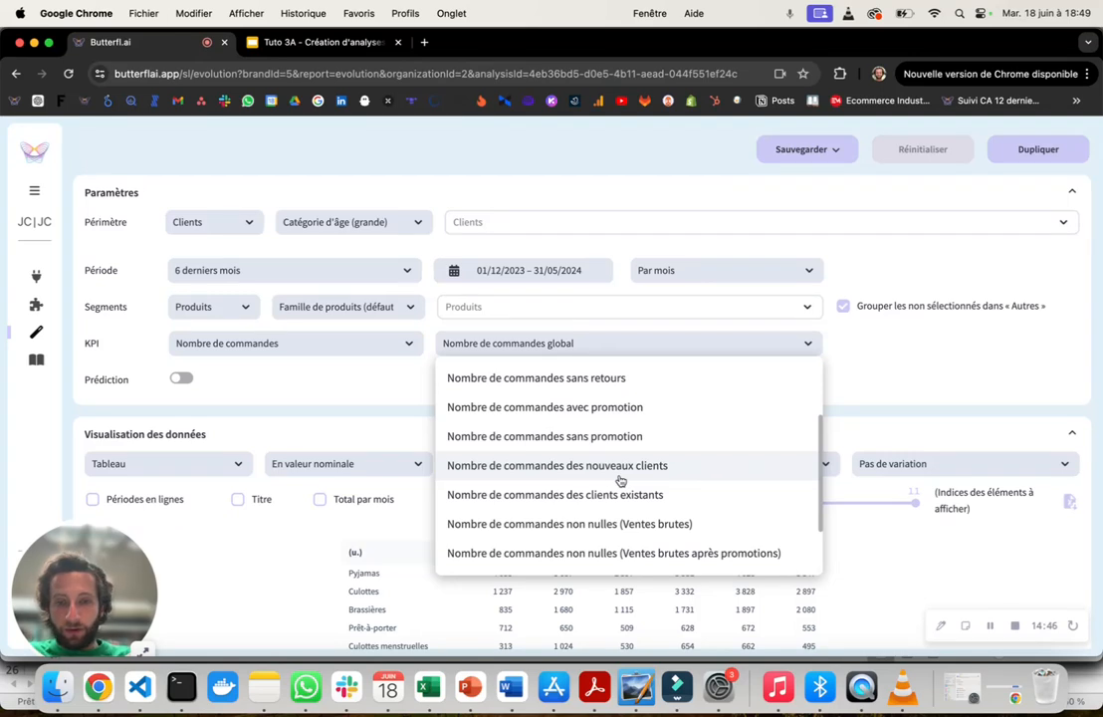
scroll(642, 509, "down", 2)
scroll(645, 510, "down", 1)
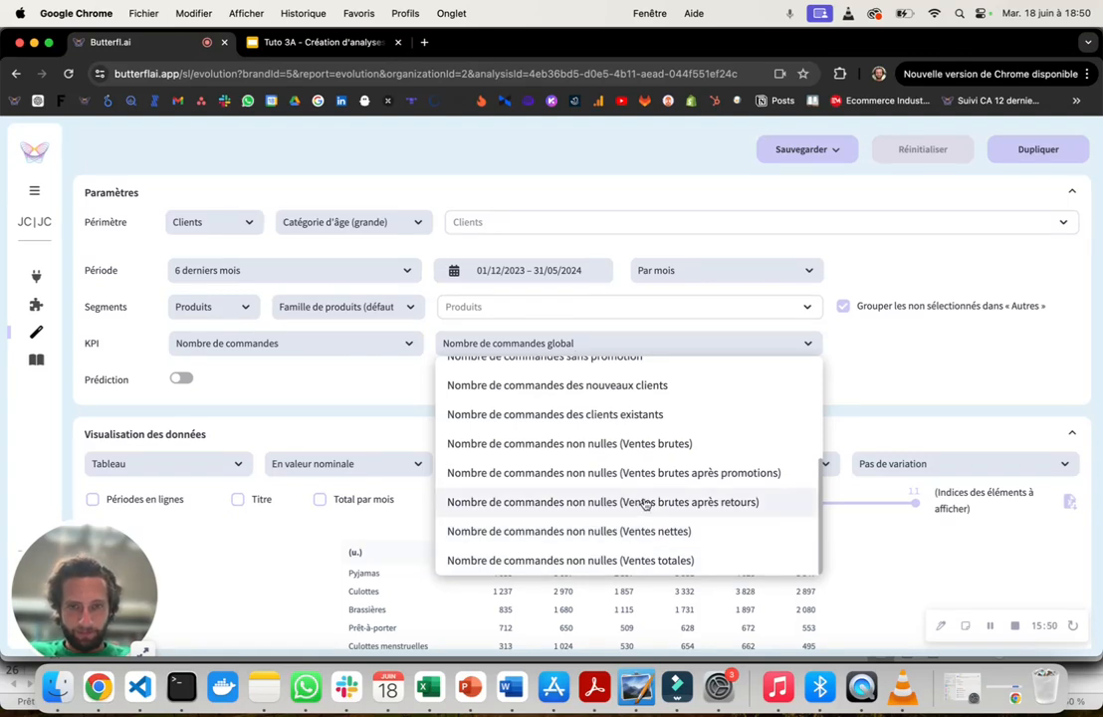
- Set the KPI back to Chiffre d'affaires with "Ventes brutes après promotion" and review the monthly product-family table
left_click(317, 343)
left_click(293, 372)
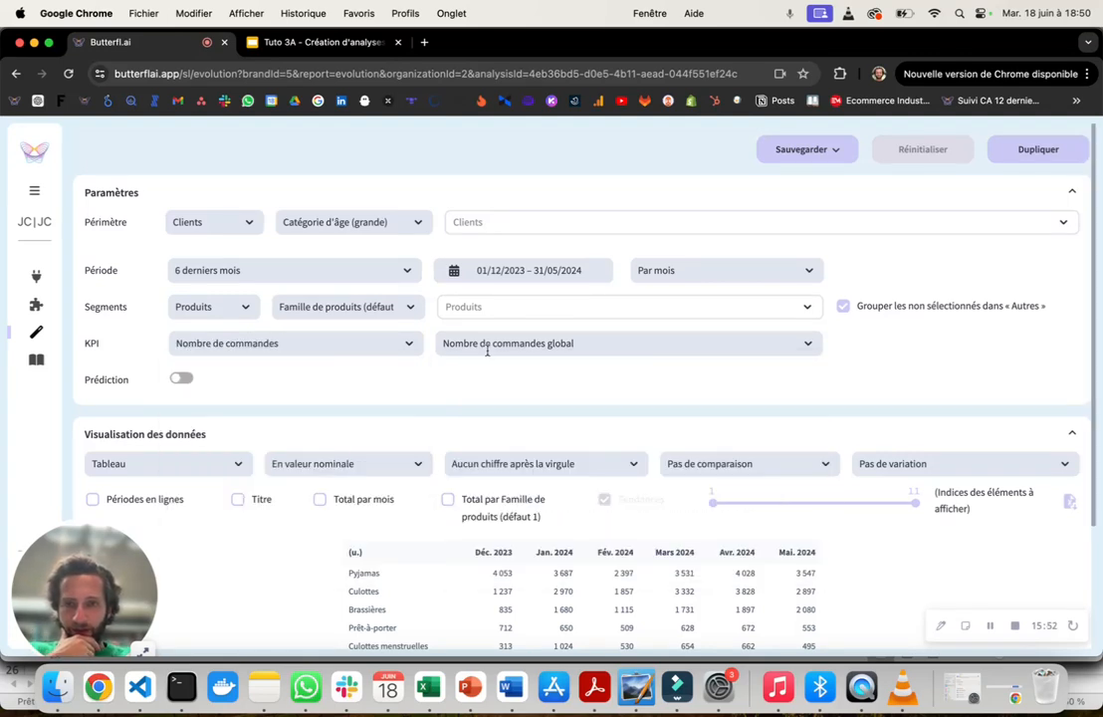
left_click(377, 339)
left_click(334, 370)
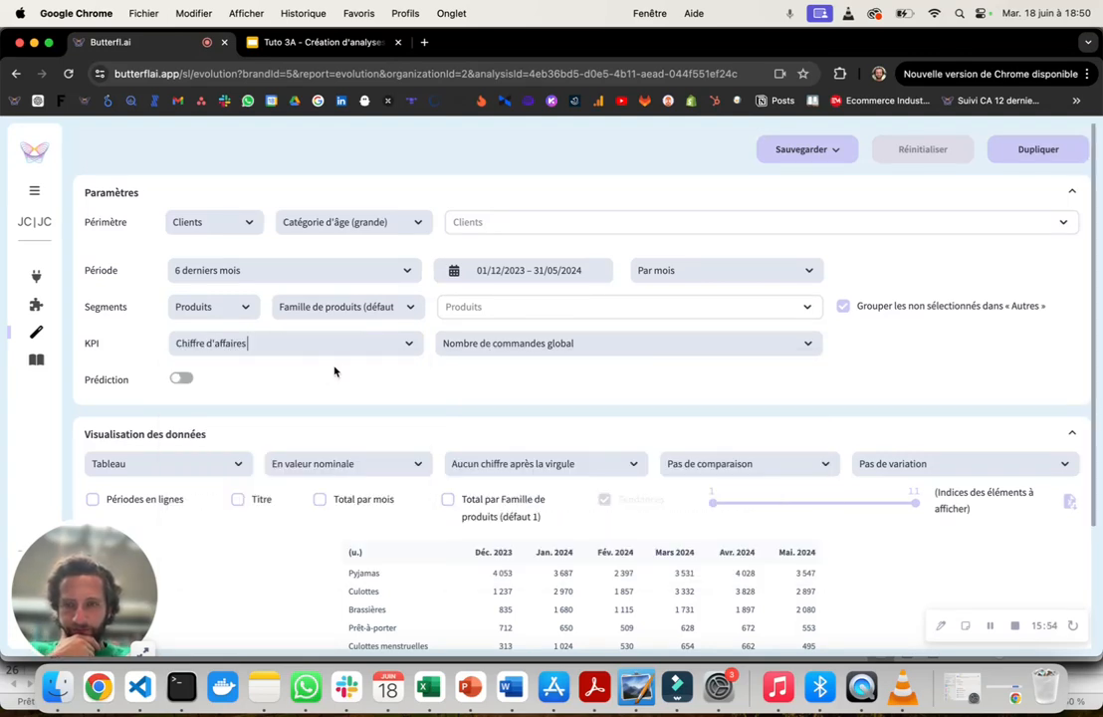
left_click(537, 342)
left_click(536, 399)
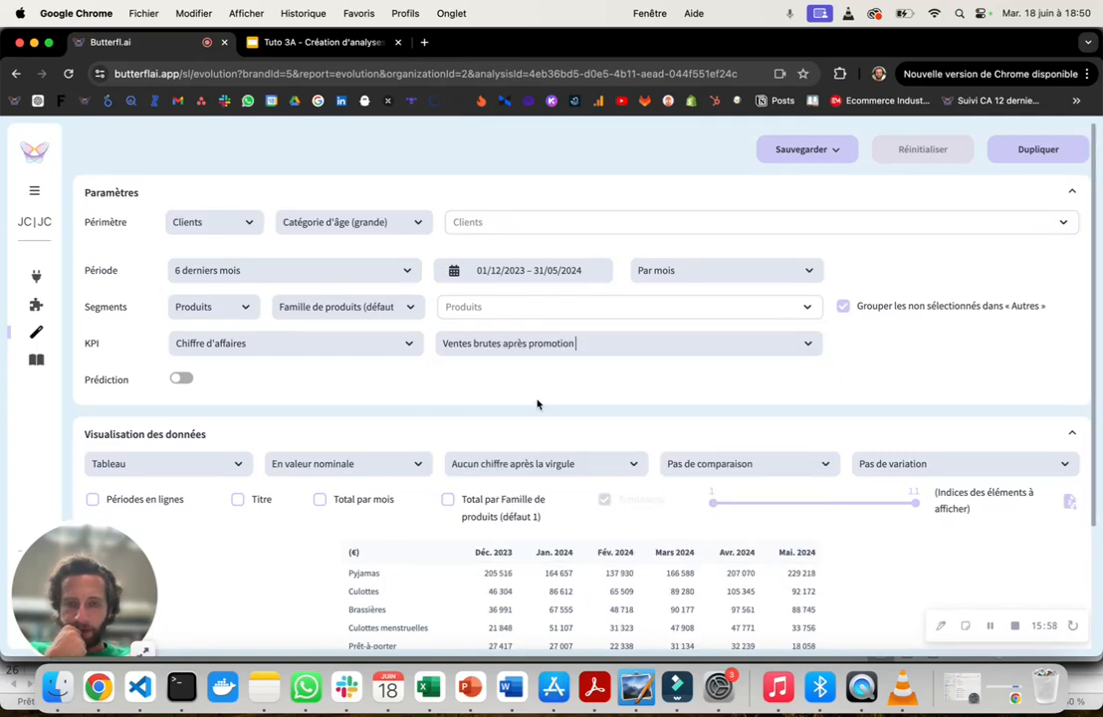
scroll(537, 403, "down", 3)
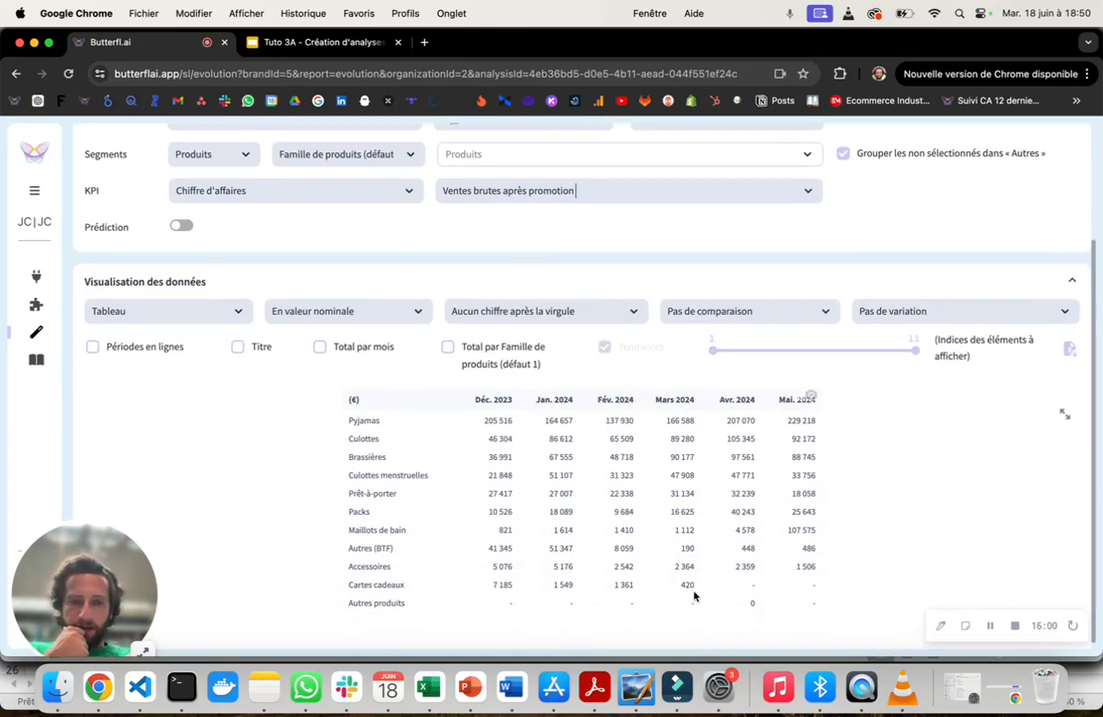
scroll(377, 425, "up", 3)
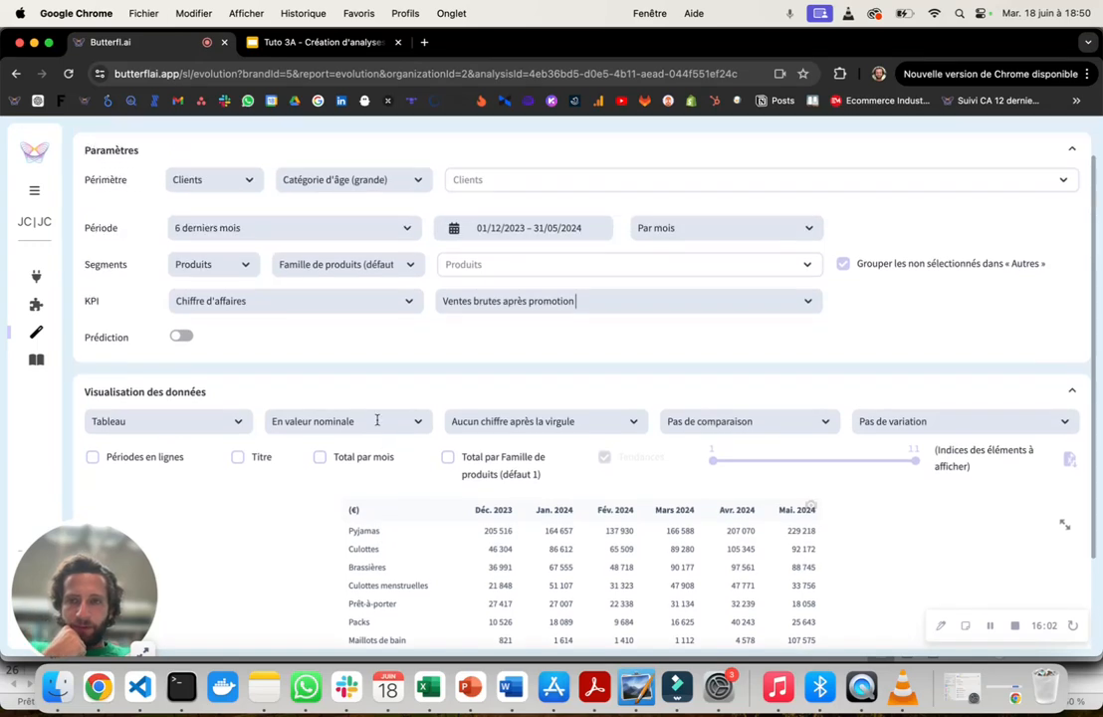
left_click_drag(86, 270, 114, 344)
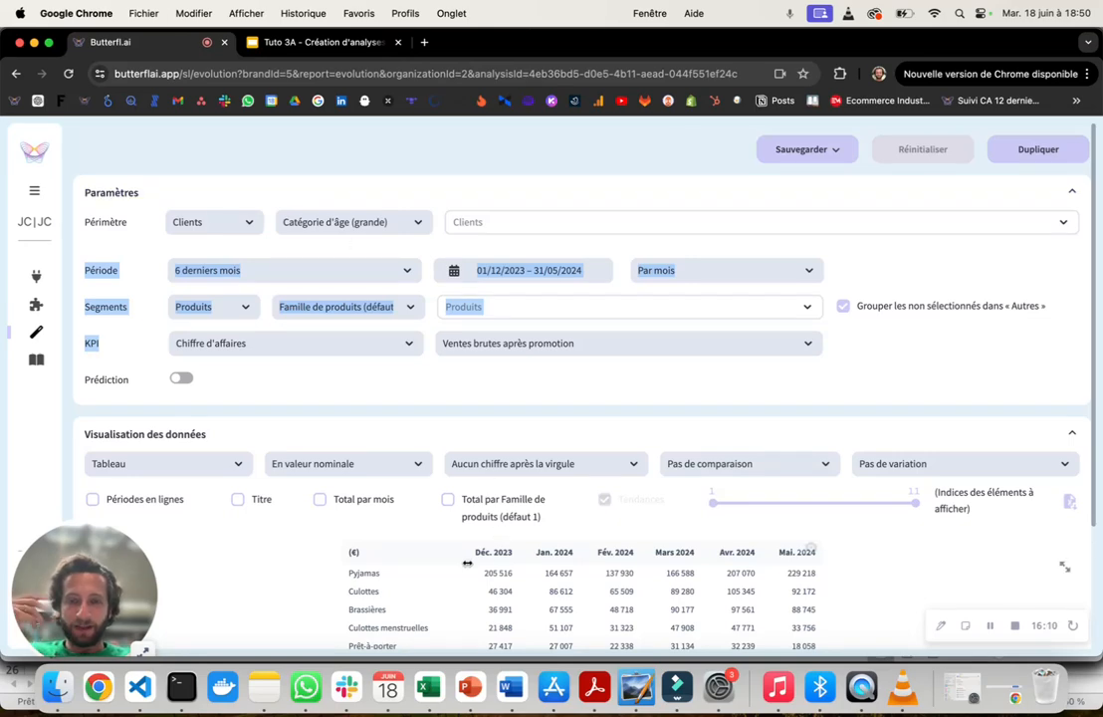
scroll(463, 564, "down", 3)
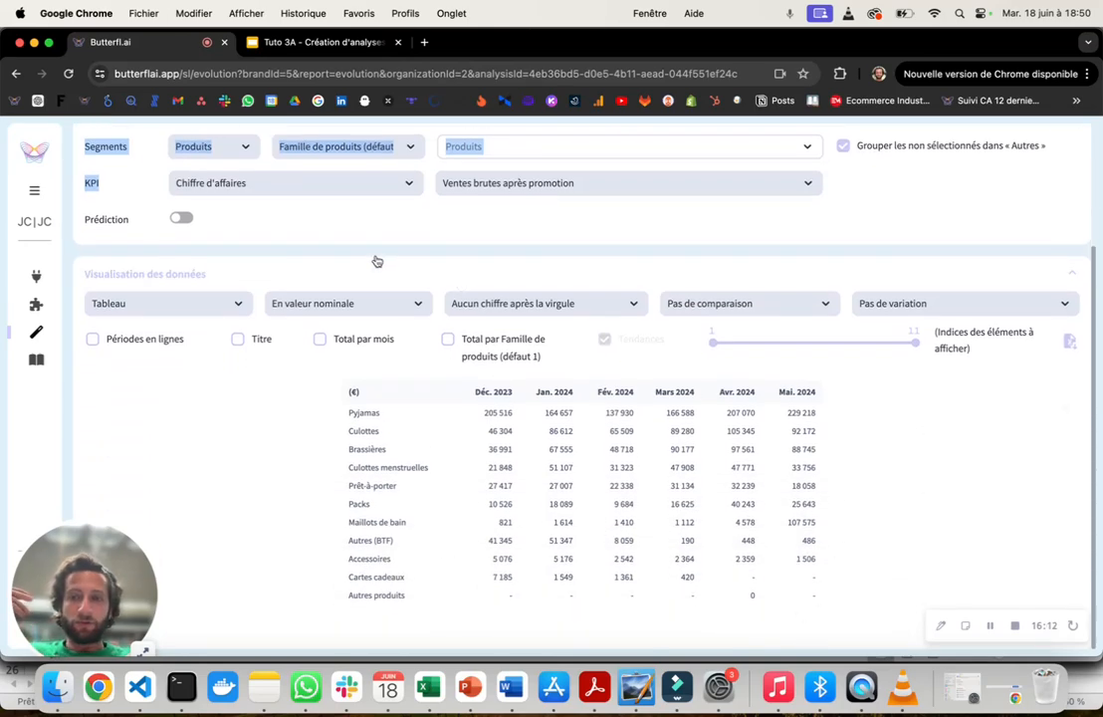
- Collapse the Paramètres section and display the data as "Graphique en barres", reviewing the monthly bars and legend
scroll(377, 260, "up", 3)
left_click(308, 192)
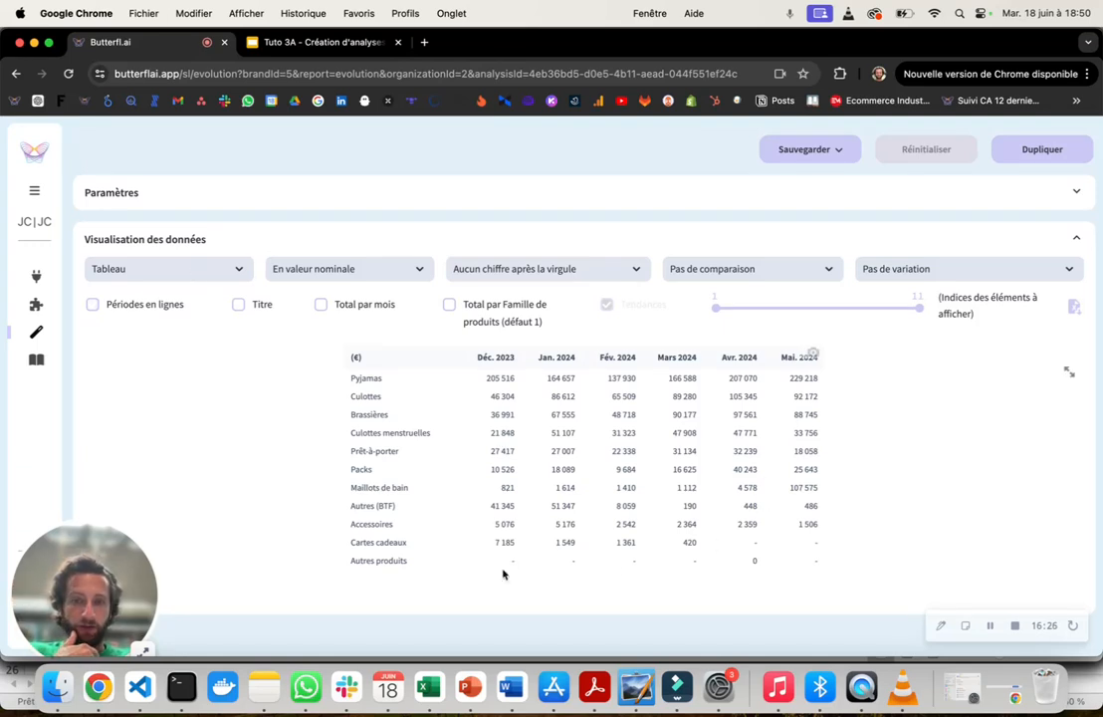
left_click(206, 267)
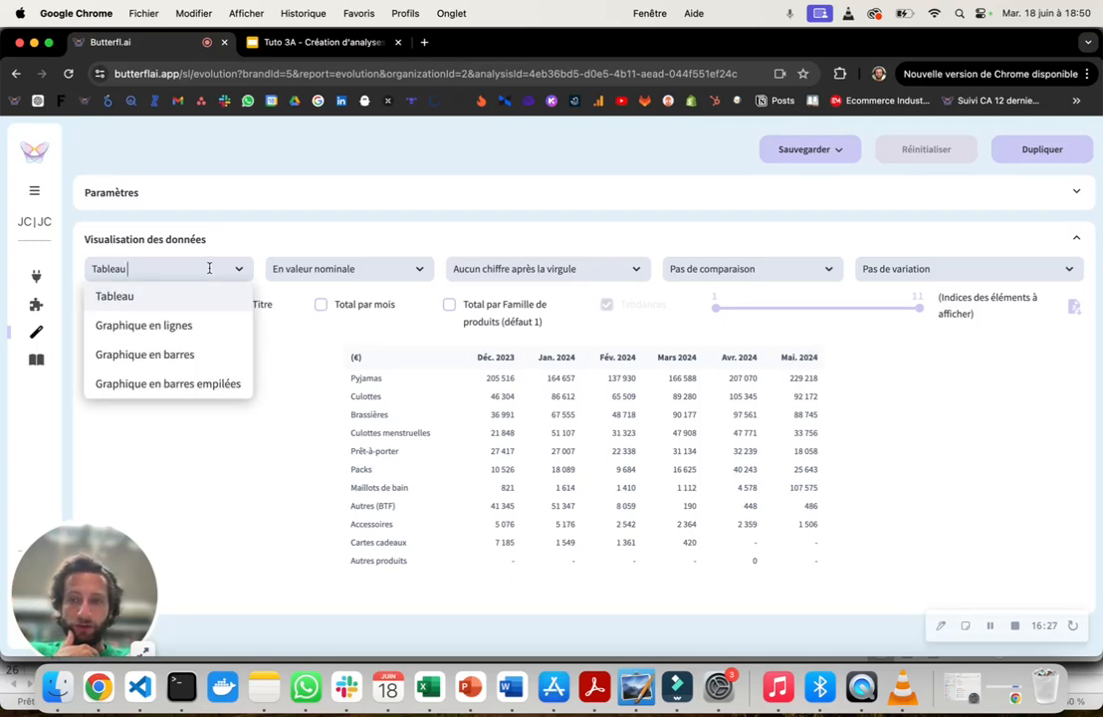
left_click(191, 352)
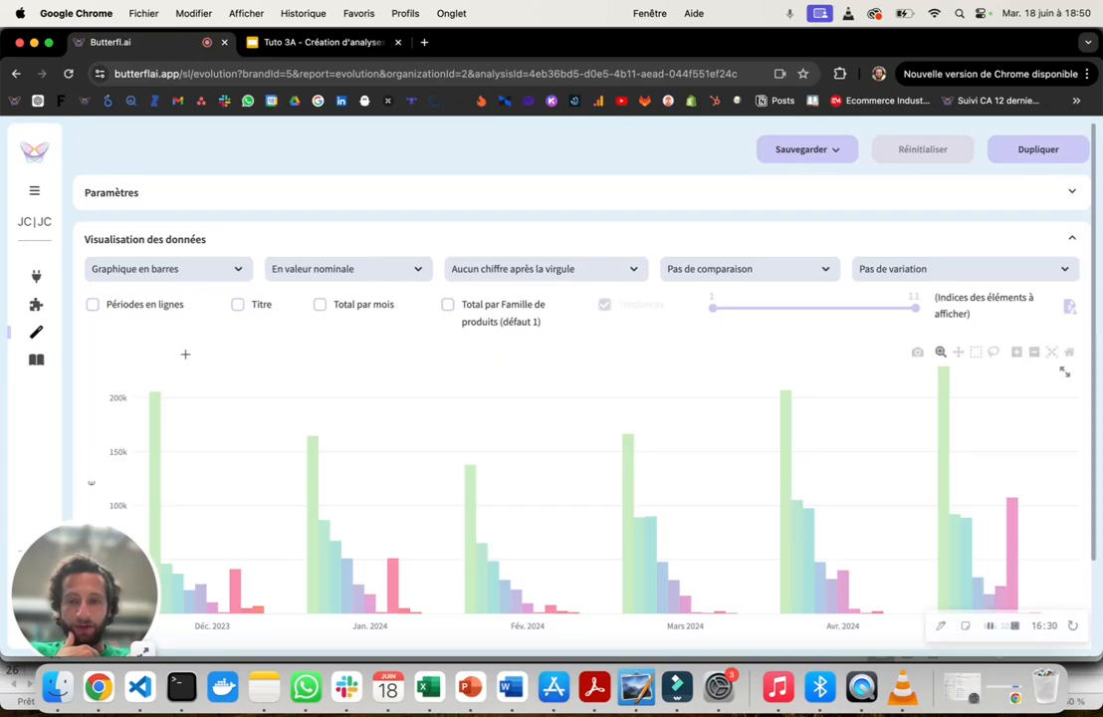
scroll(388, 388, "down", 2)
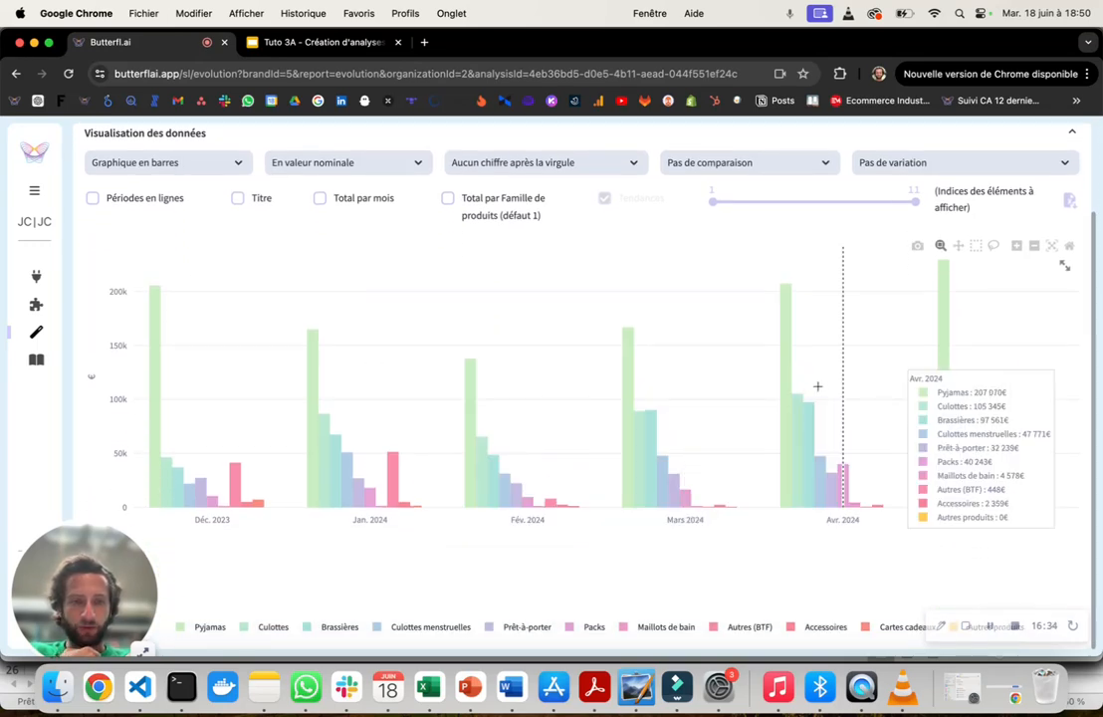
scroll(797, 423, "up", 2)
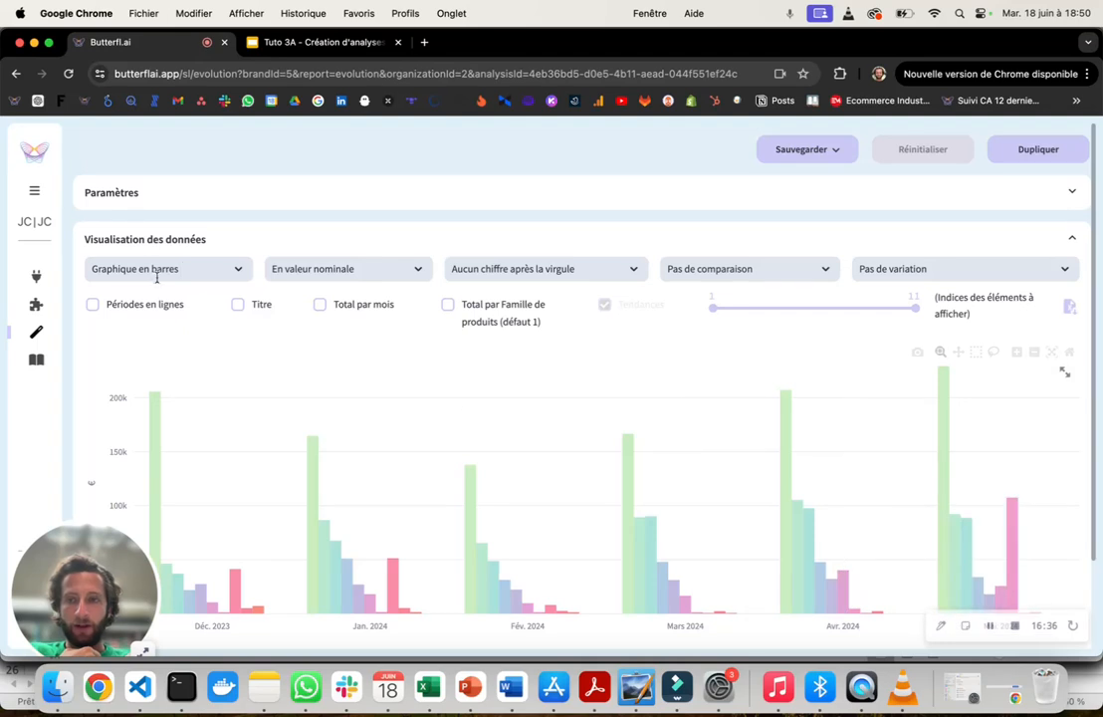
- Try the "Graphique en barres empilées" display and review the stacked monthly product families
left_click(159, 274)
left_click(157, 384)
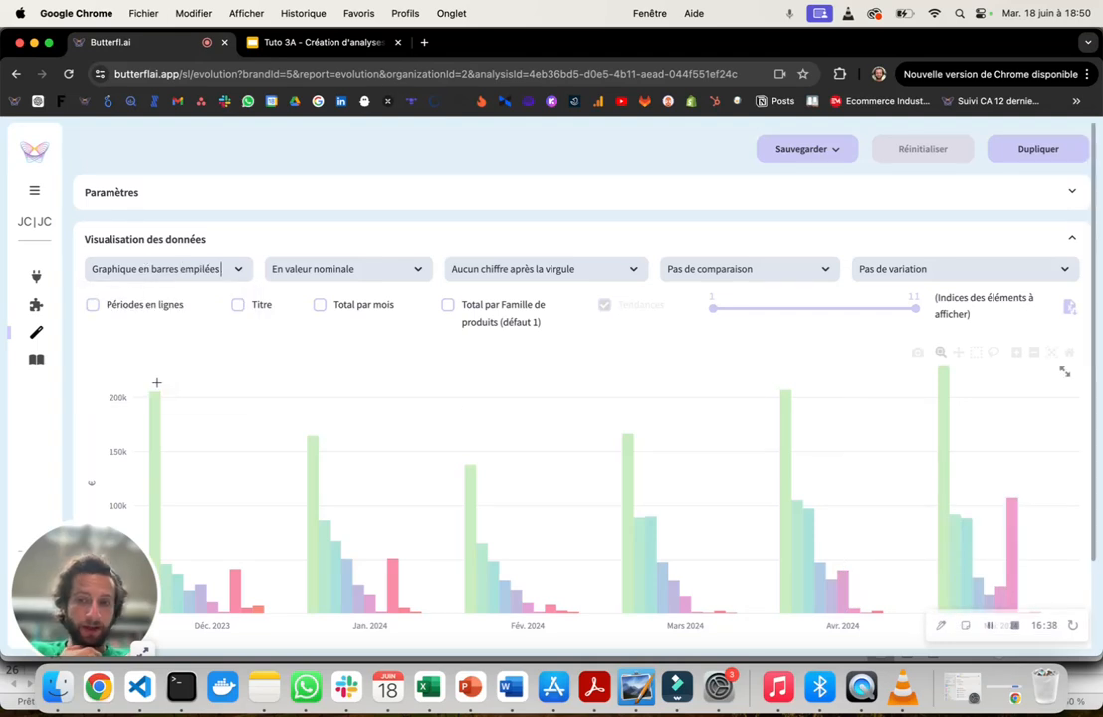
scroll(518, 495, "down", 2)
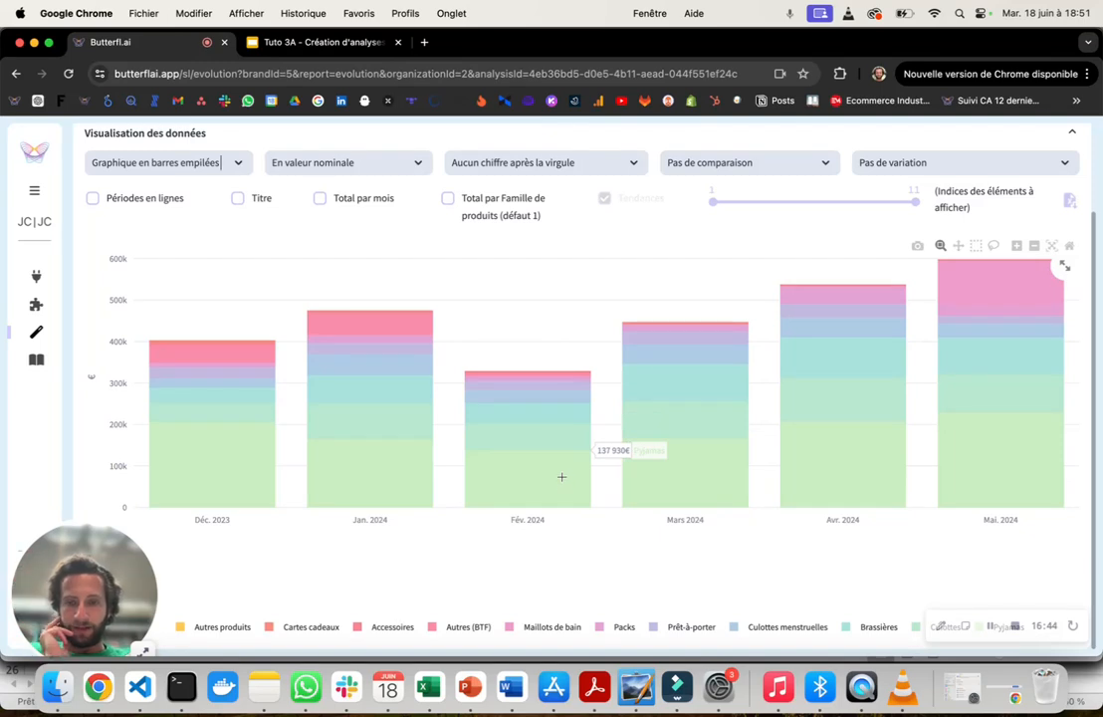
- View the data as "Graphique en lignes" with its trend lines, and return the display to "Tableau"
left_click(142, 162)
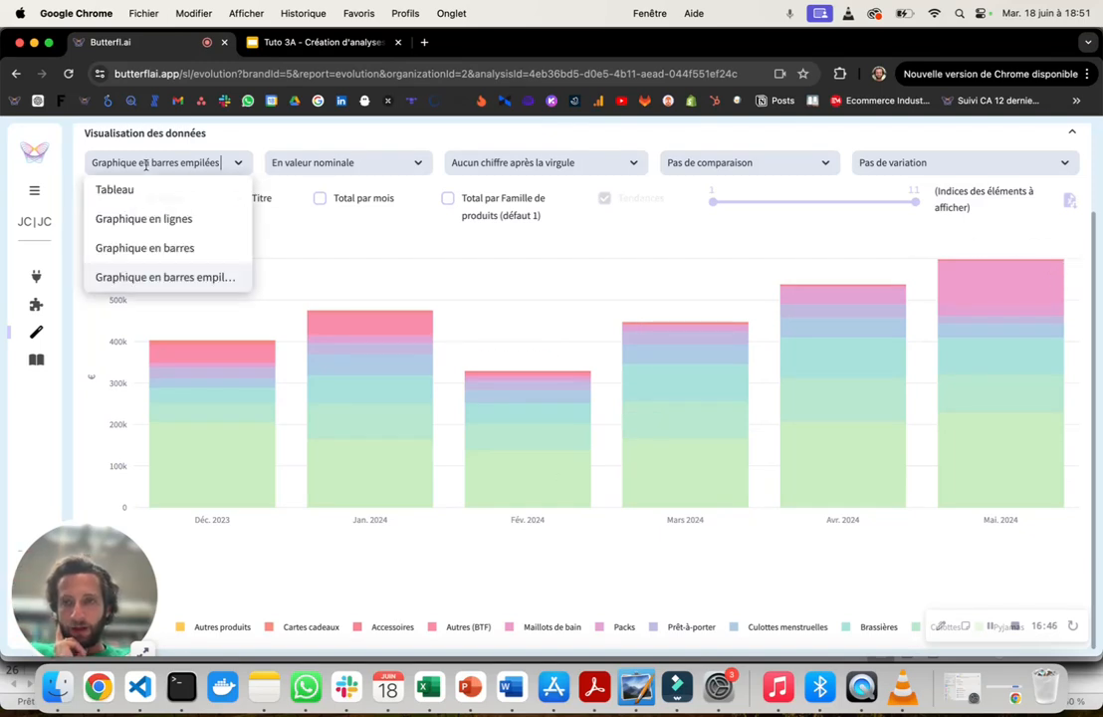
left_click(133, 217)
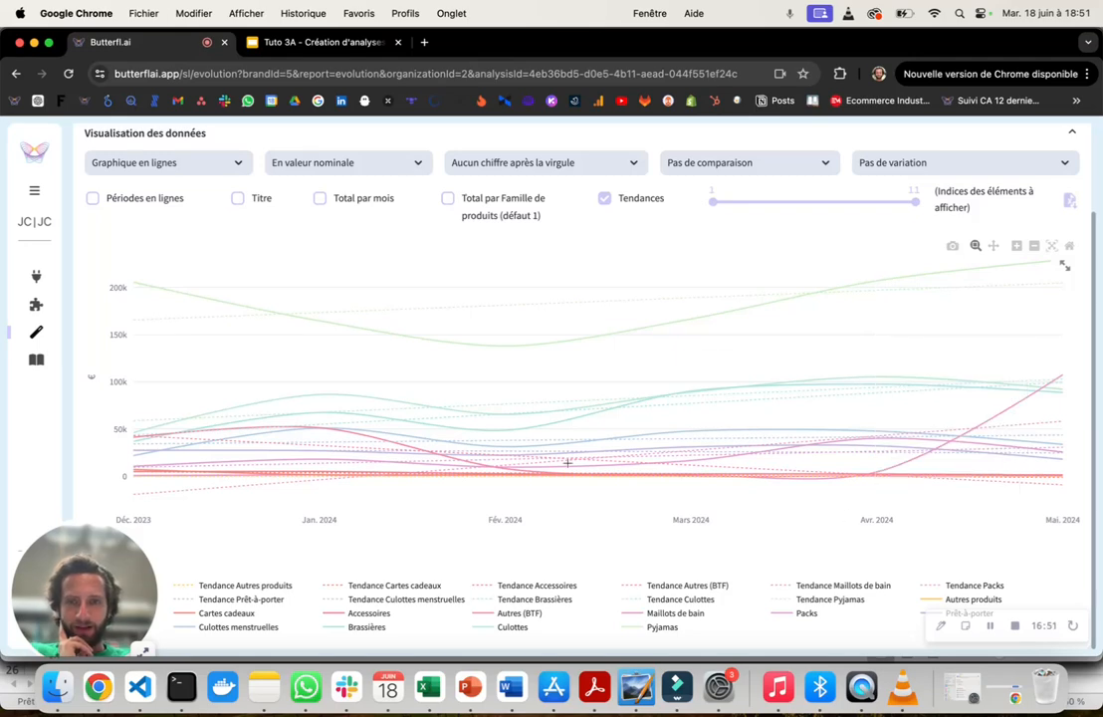
left_click(177, 162)
left_click(172, 192)
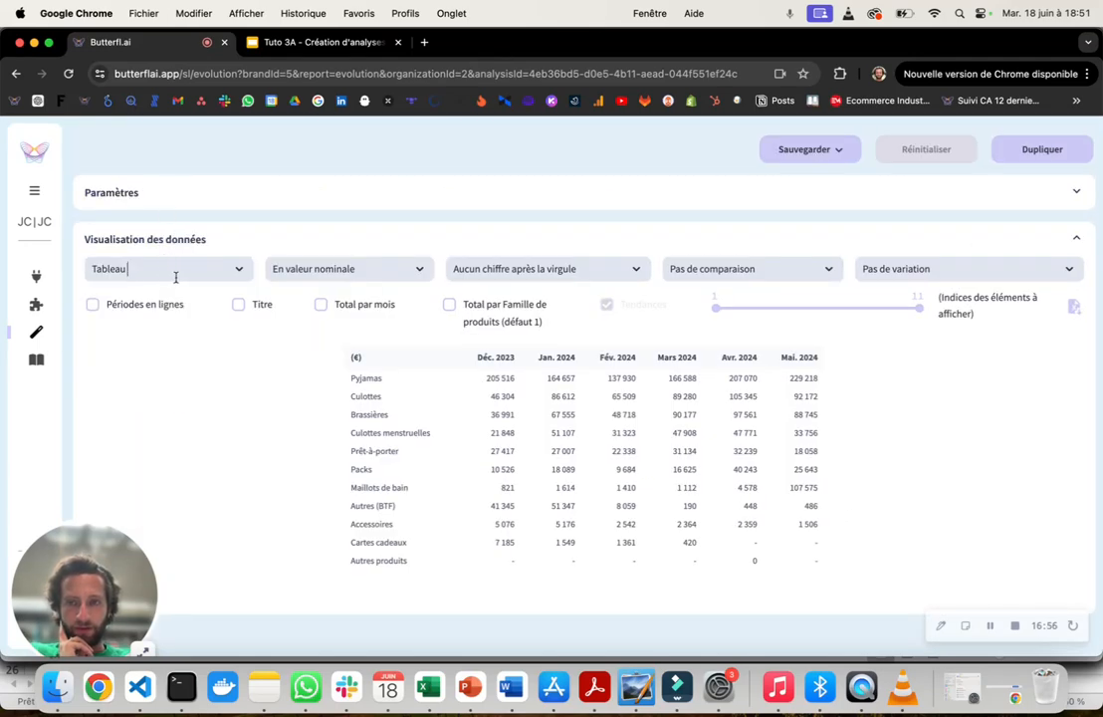
- Show the table values "En milliers" with "1 chiffre après la virgule"
left_click(332, 269)
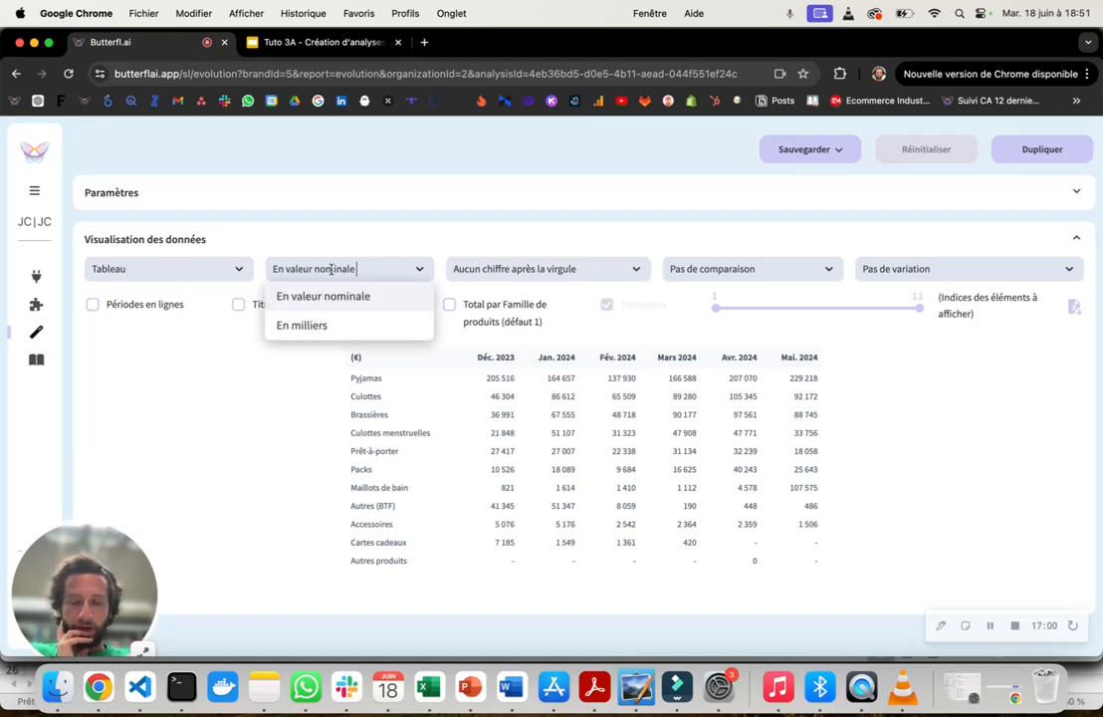
left_click(379, 330)
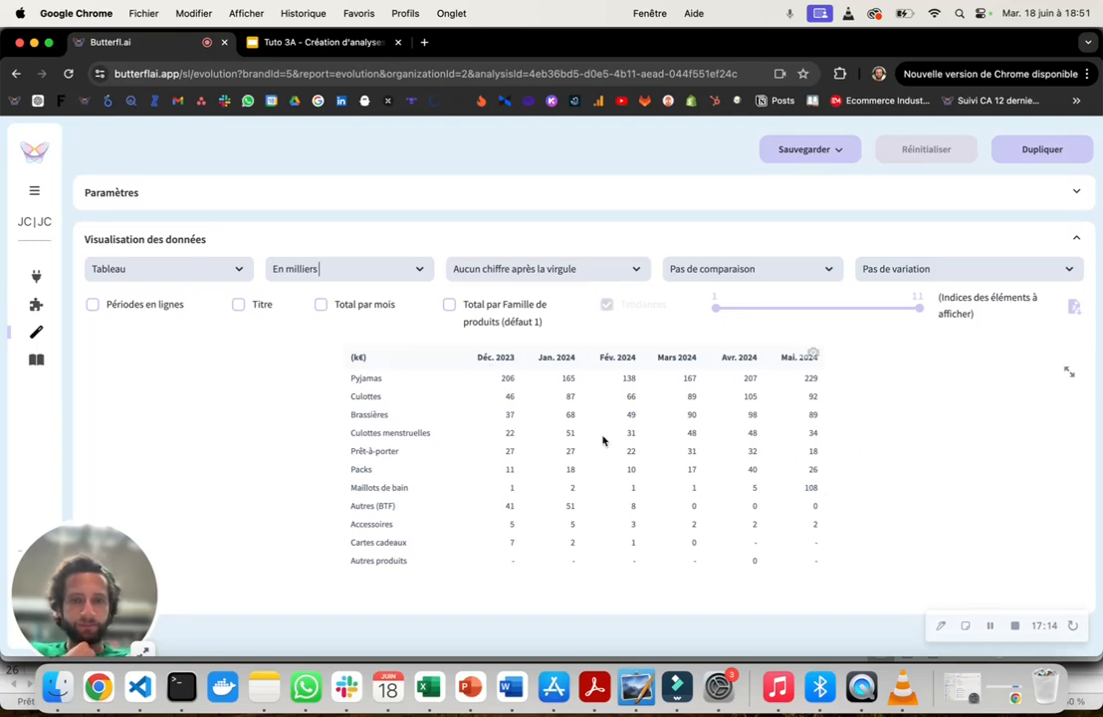
left_click(547, 267)
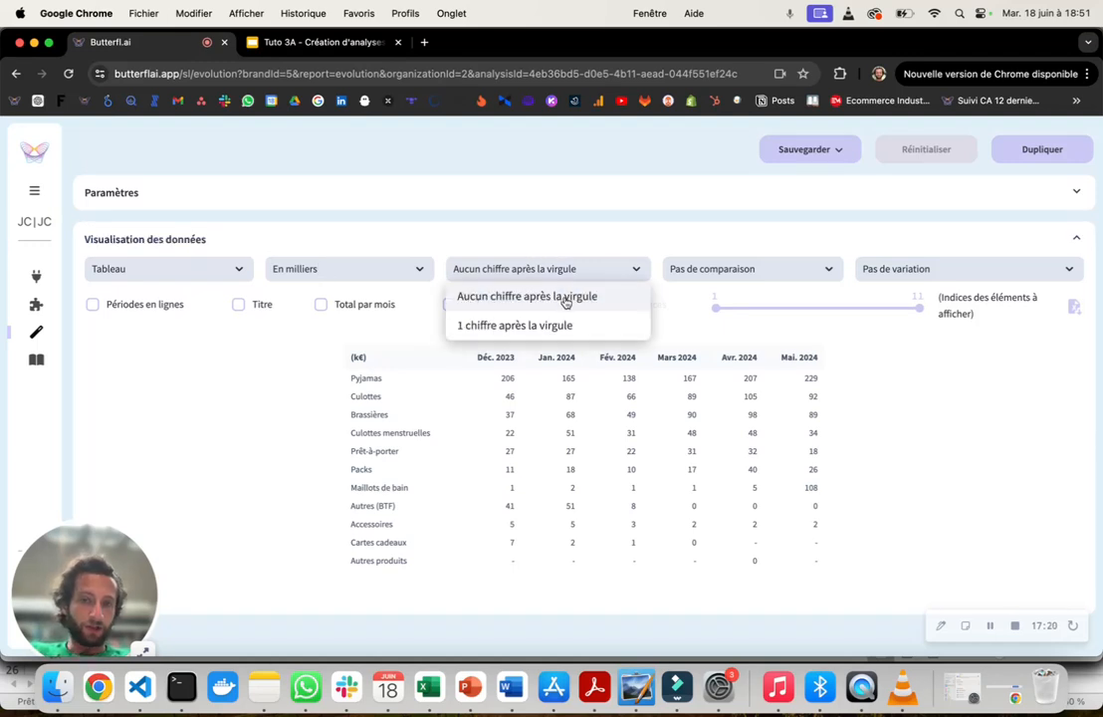
left_click(514, 324)
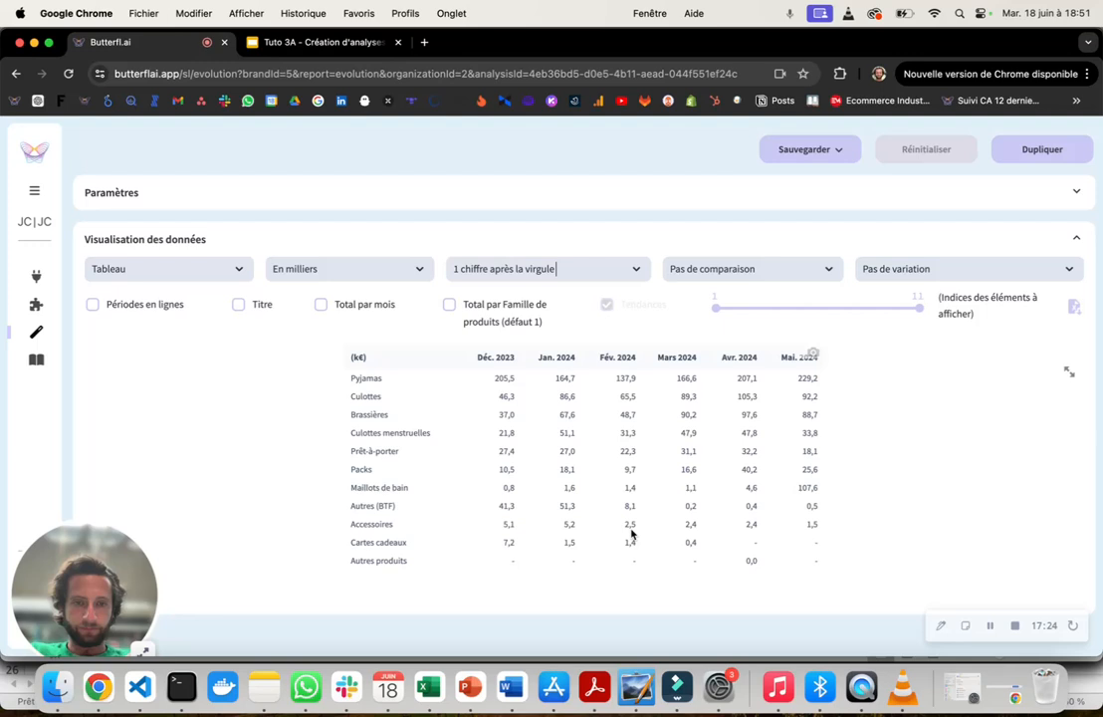
- Set the comparison to "% Par Famille de produits (défaut 1)", using "En valeur nominale" with only the Total par Famille de produits enabled
left_click(699, 271)
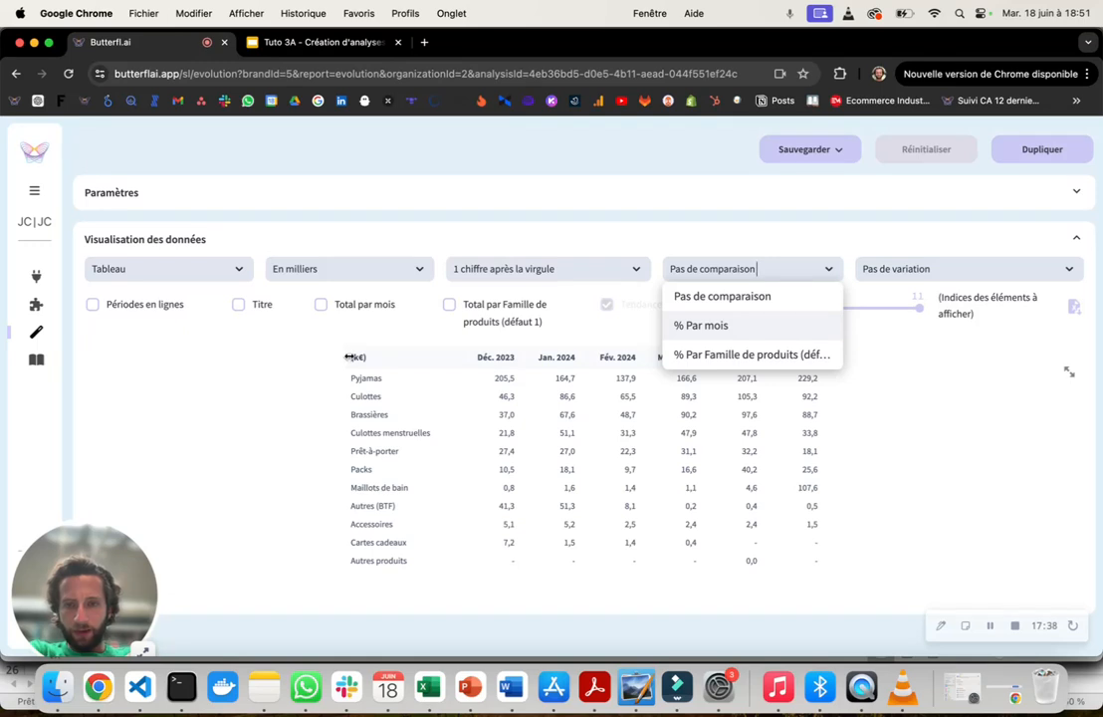
left_click(328, 433)
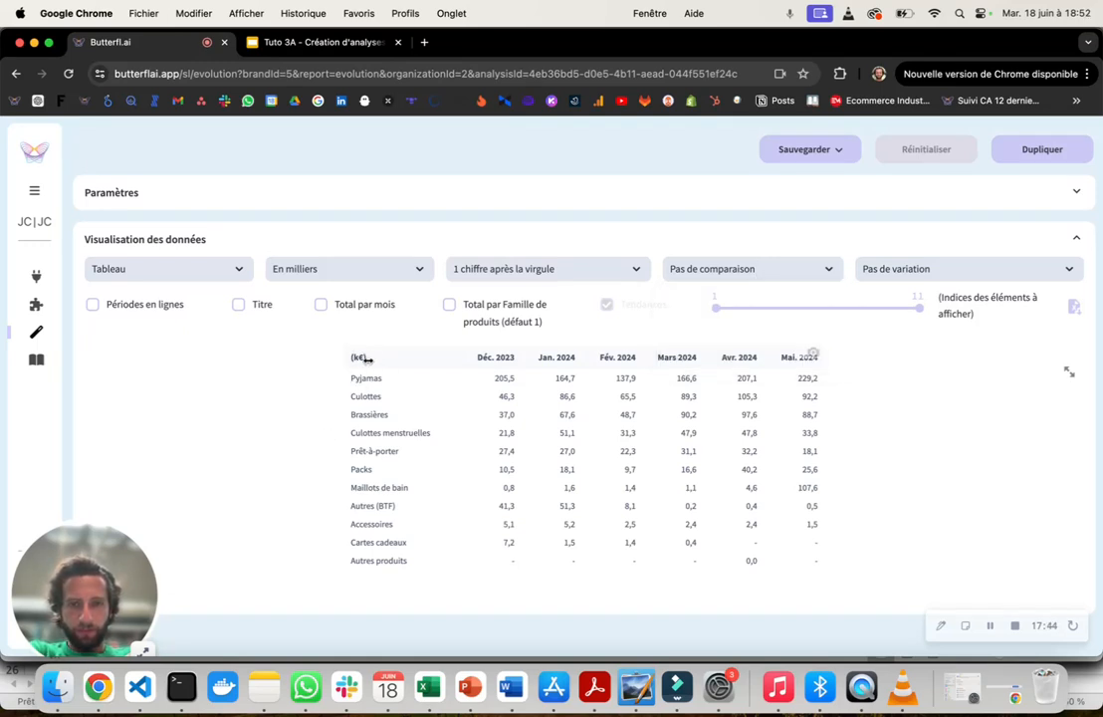
left_click(690, 272)
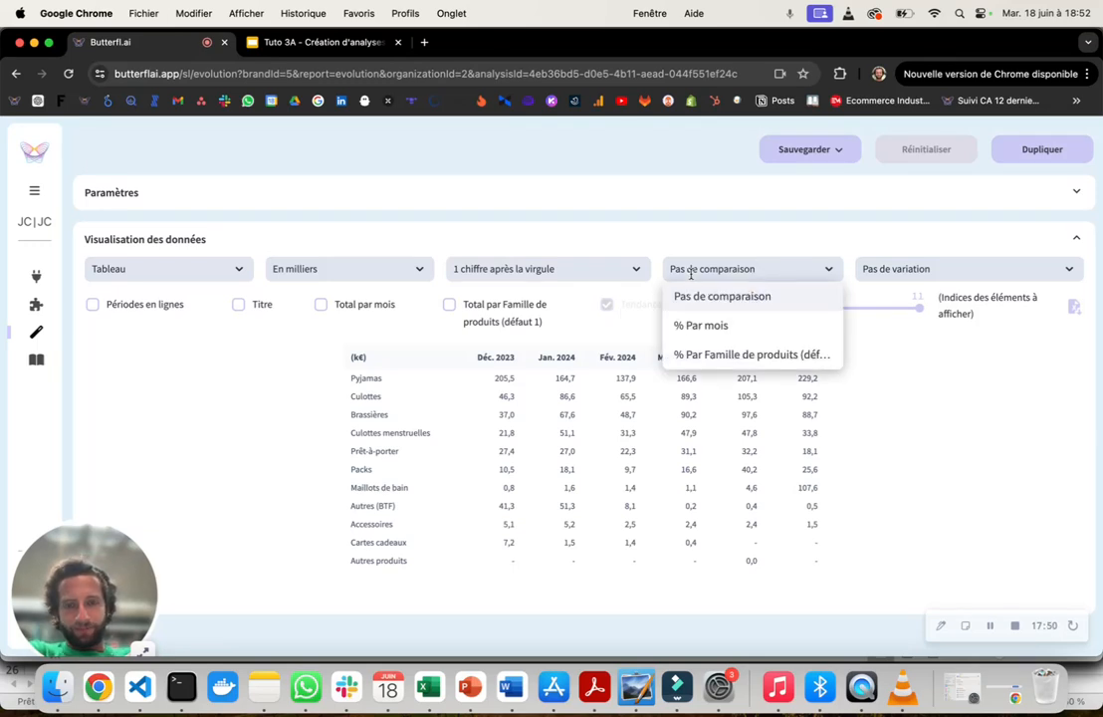
left_click(676, 360)
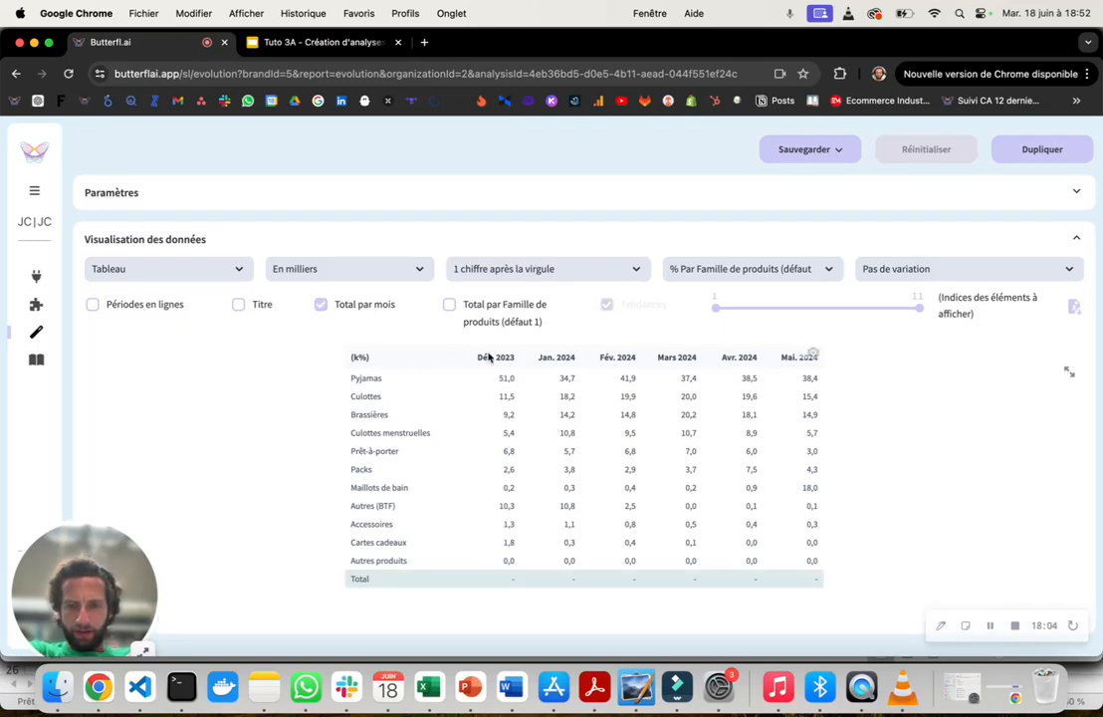
left_click(707, 269)
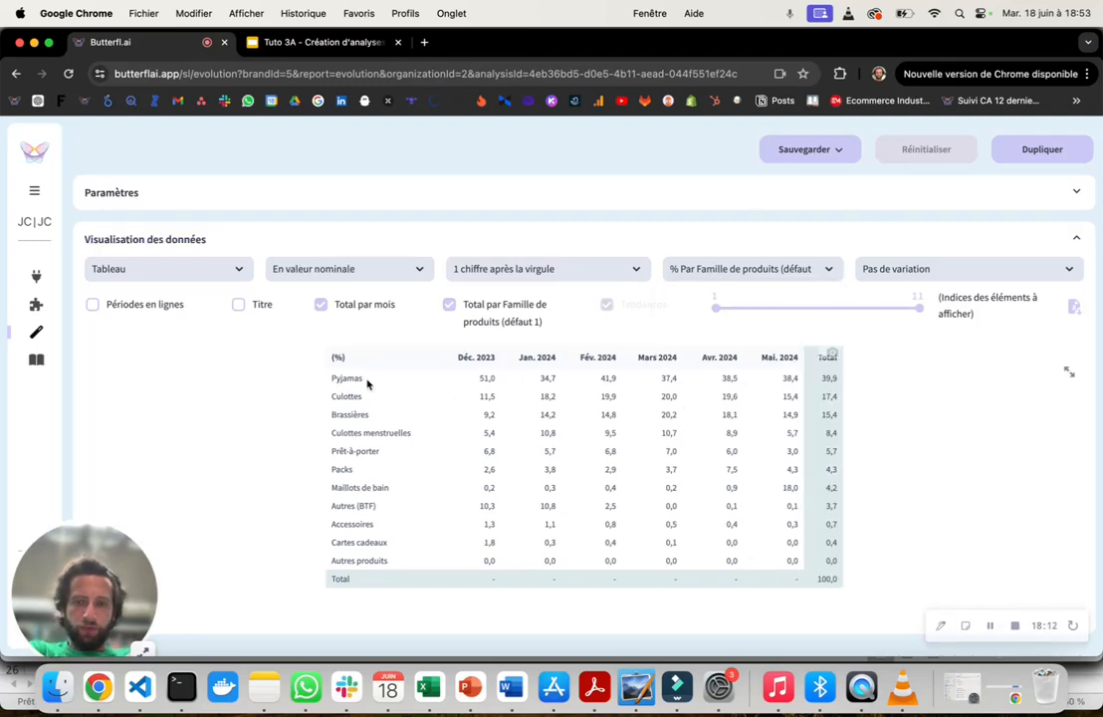
left_click(361, 310)
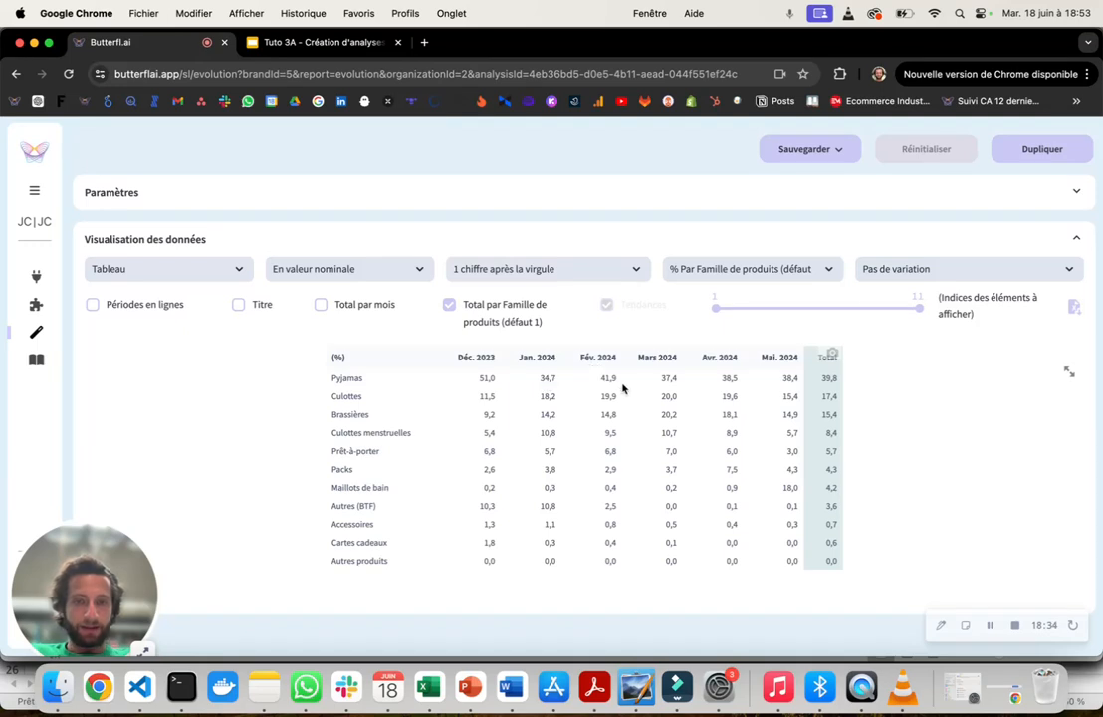
- Set the comparison to "% Par mois" and, after consulting the Paramètres section, disable Total par Famille de produits
left_click(738, 274)
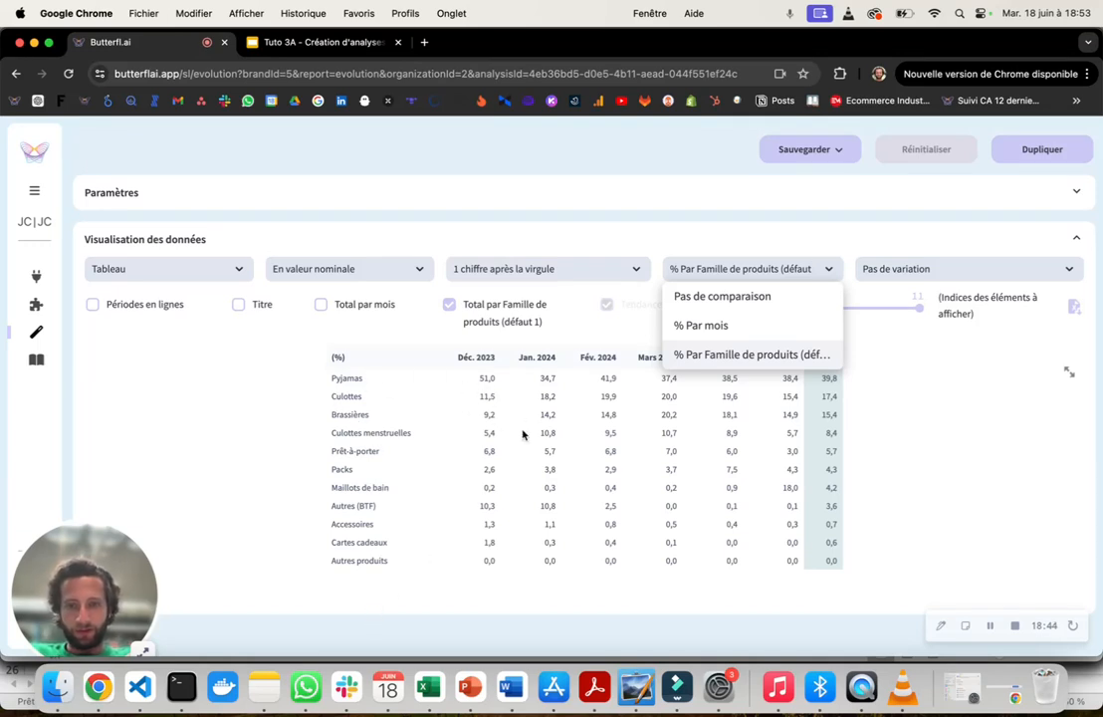
left_click(728, 337)
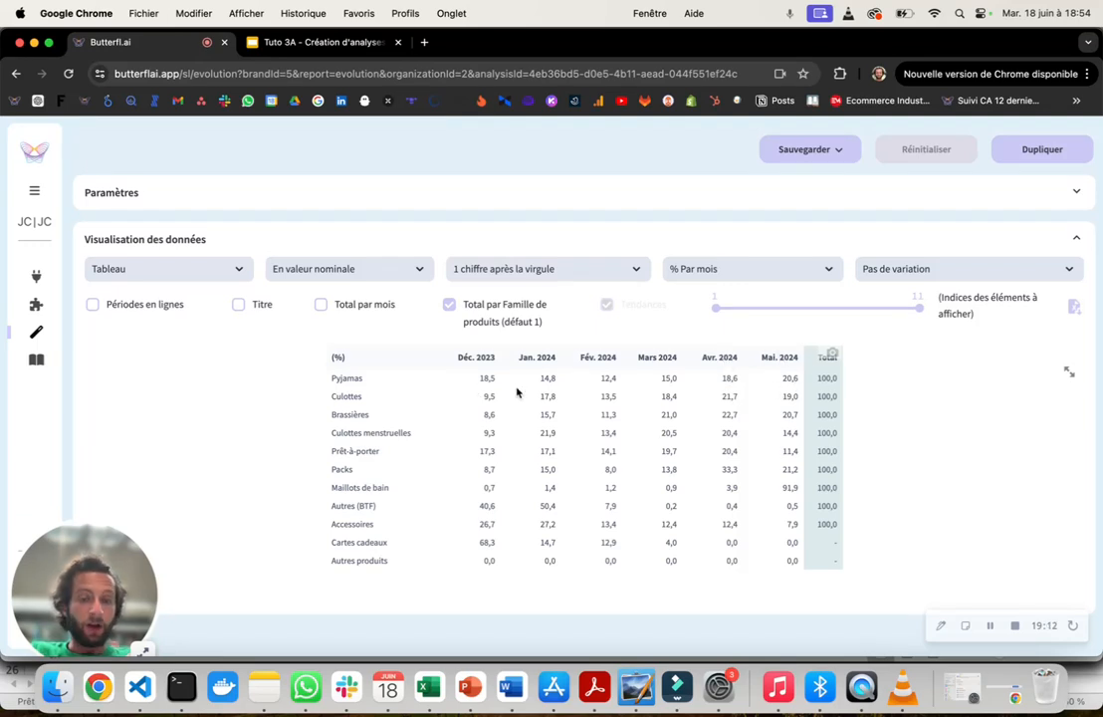
left_click(419, 191)
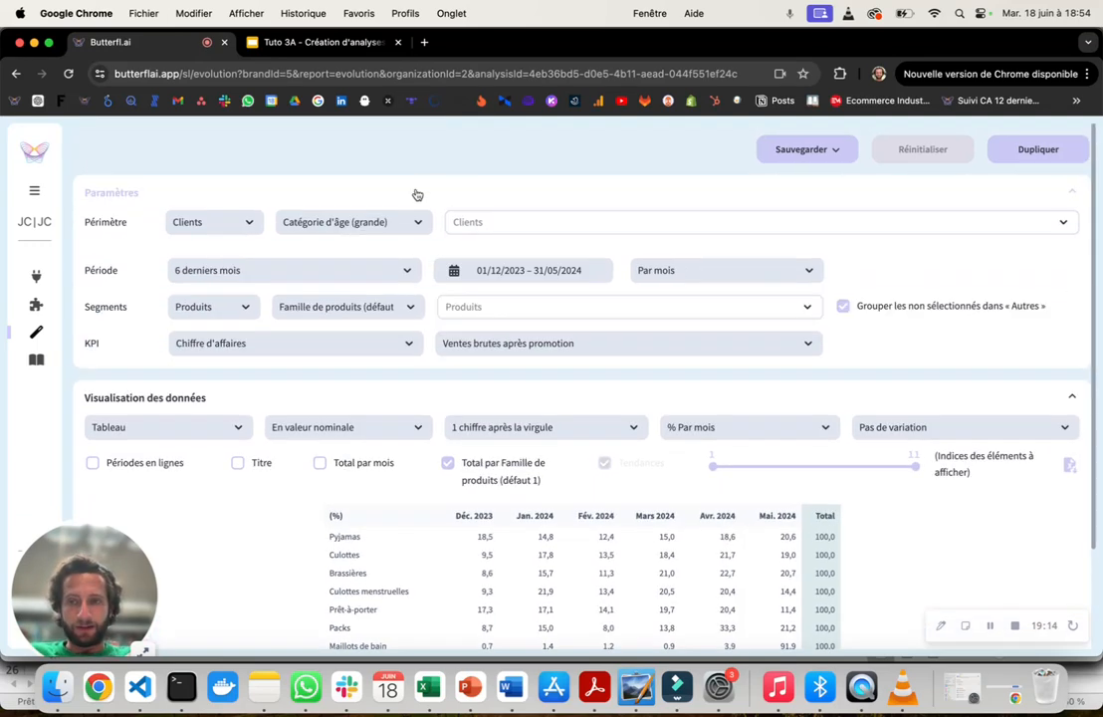
left_click(306, 193)
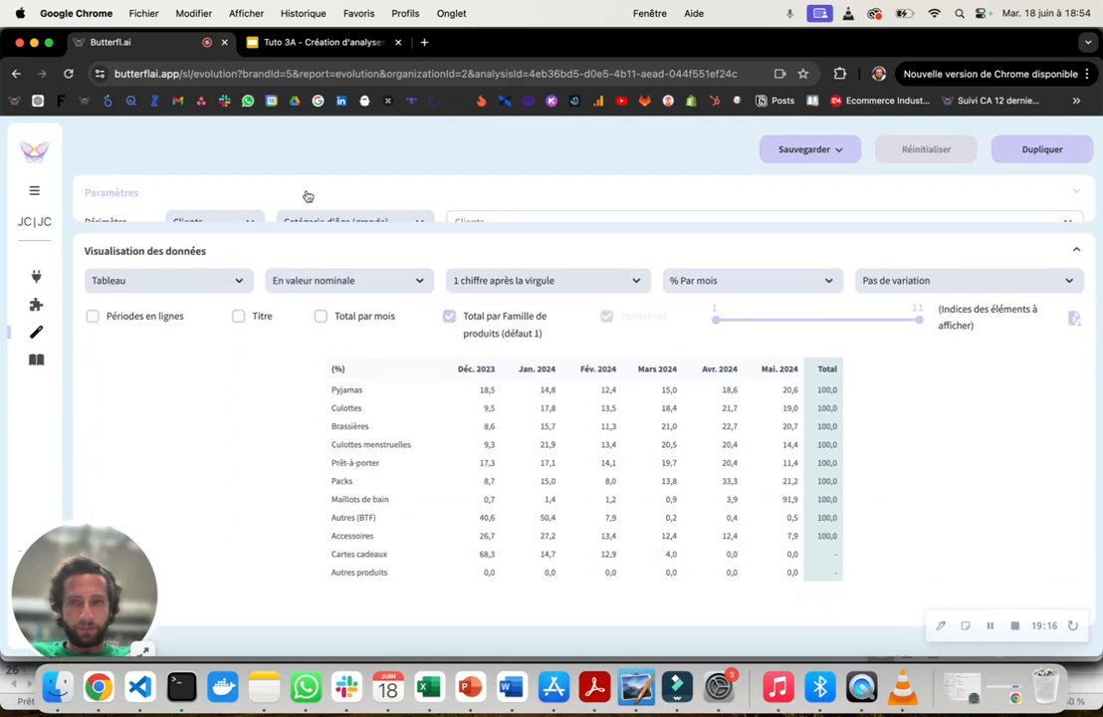
- Show the "% Par Famille de produits (défaut 1)" comparison once more, and reset the comparison to "Pas de comparaison"
left_click(680, 268)
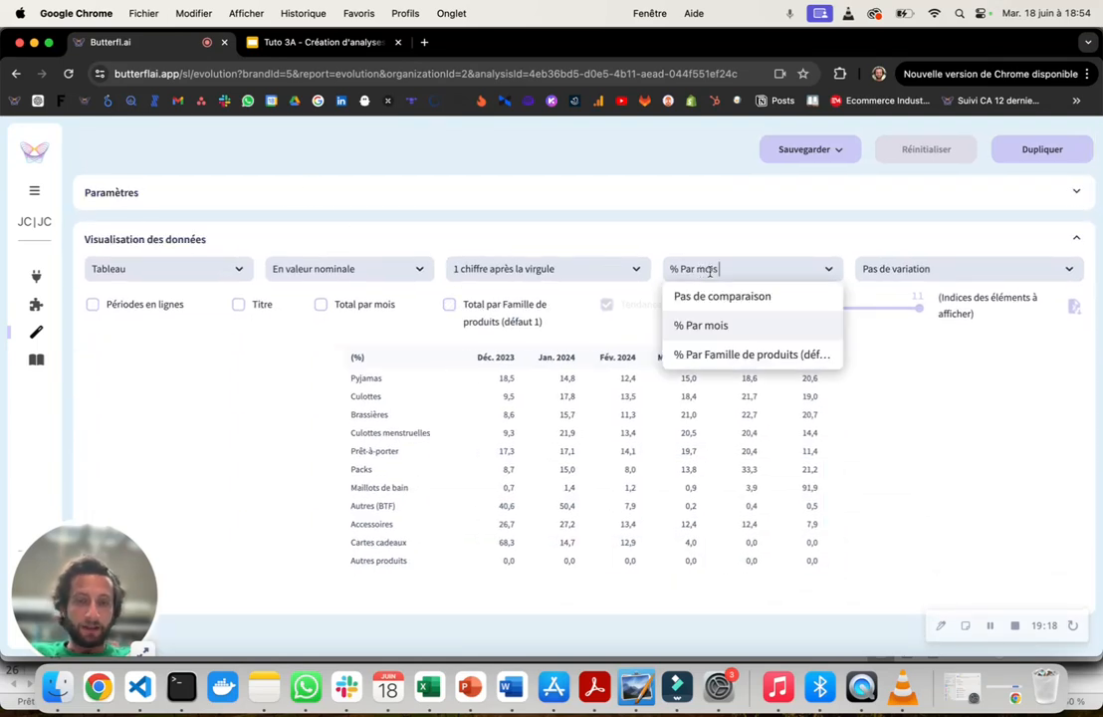
left_click(667, 357)
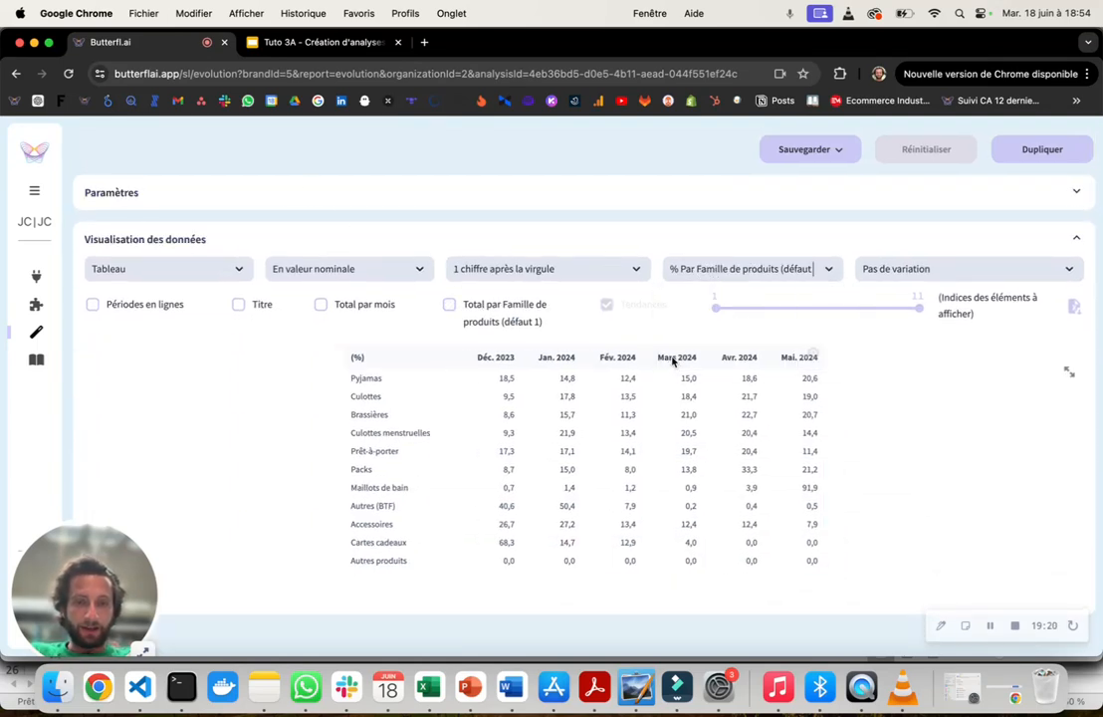
left_click(775, 273)
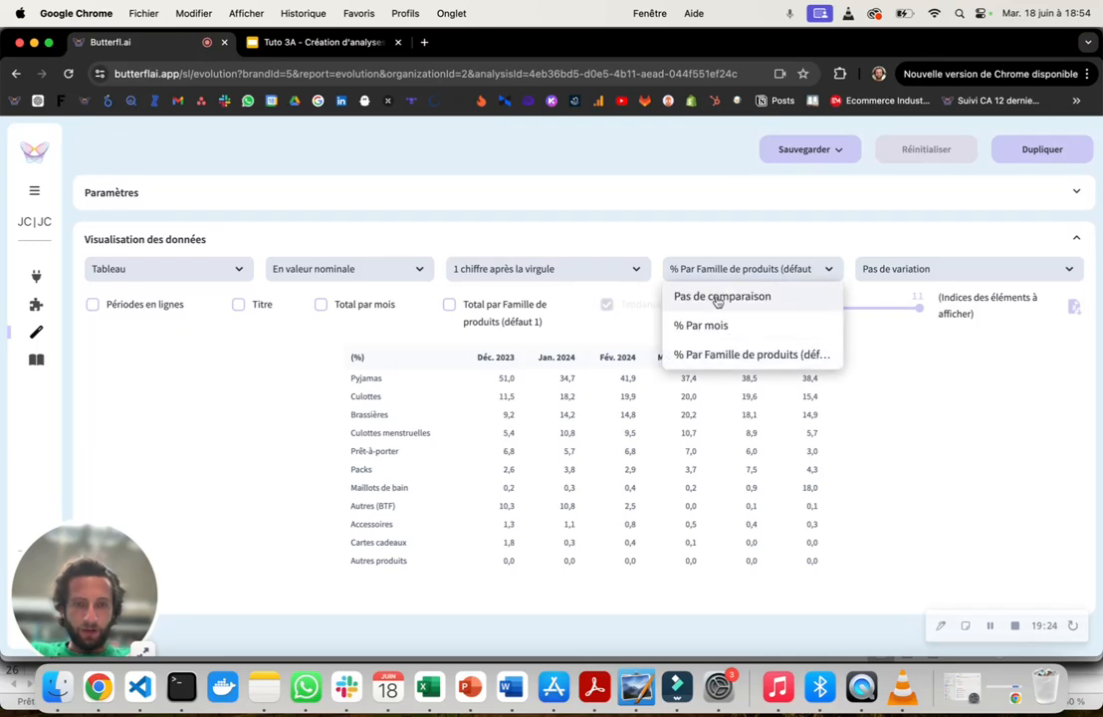
left_click(717, 299)
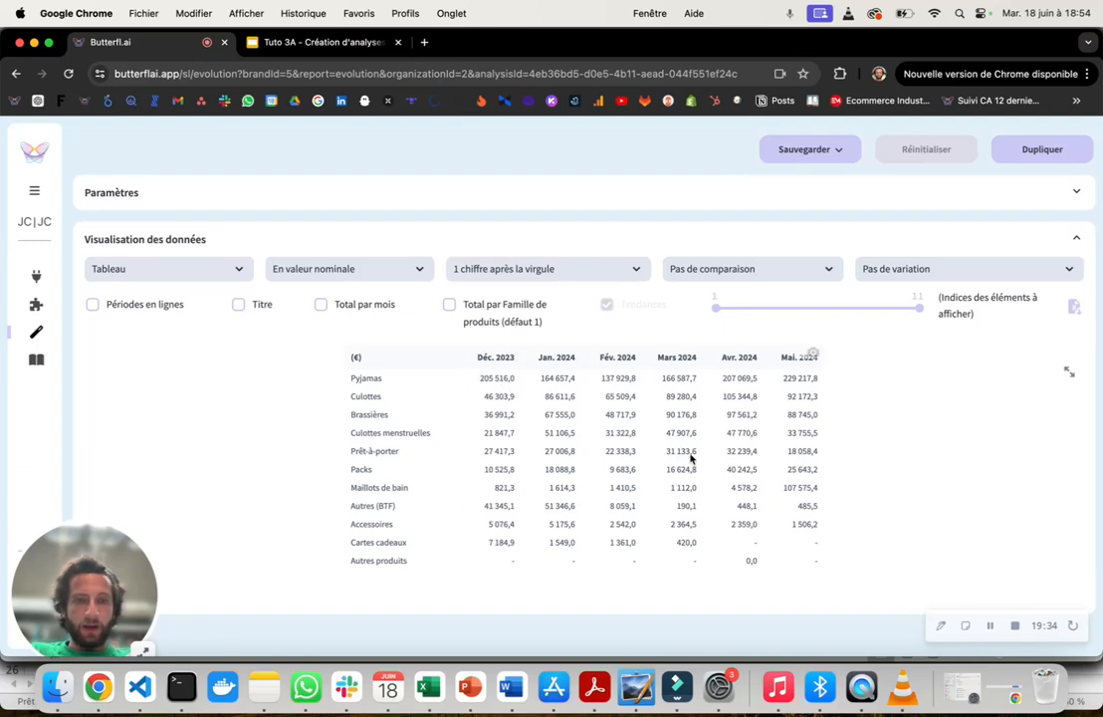
- Try the variations "vs. Année précédente (% + valeur)" and "vs. Période précédente (% + valeur)" and review the added rows
left_click(905, 271)
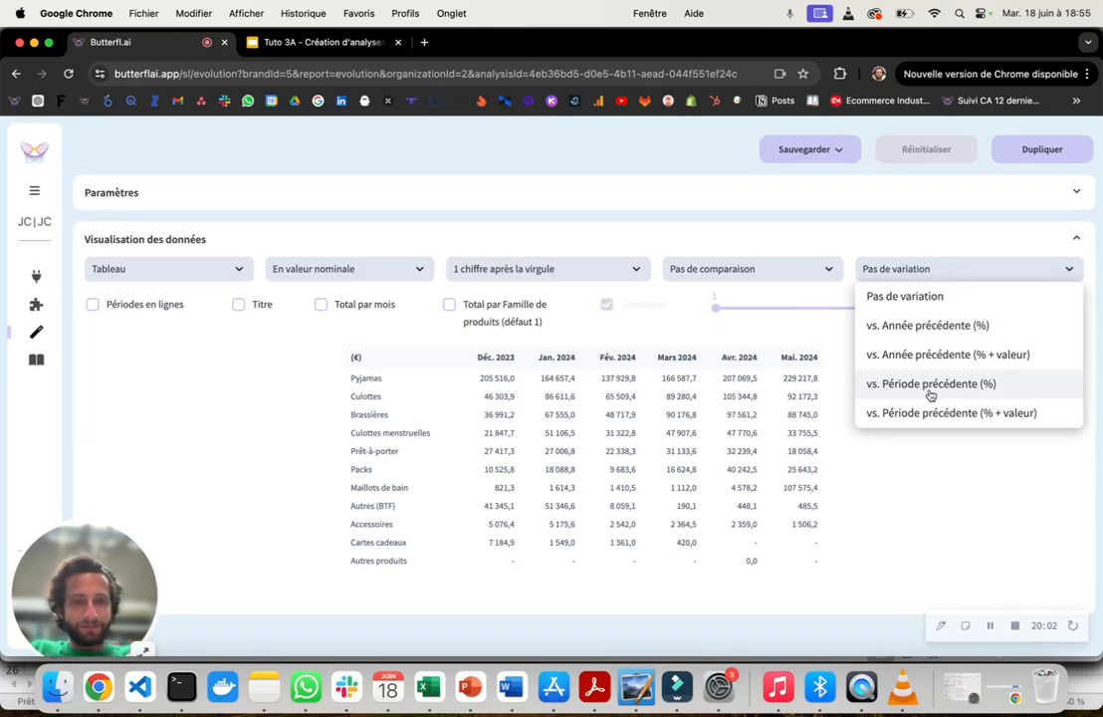
left_click(972, 356)
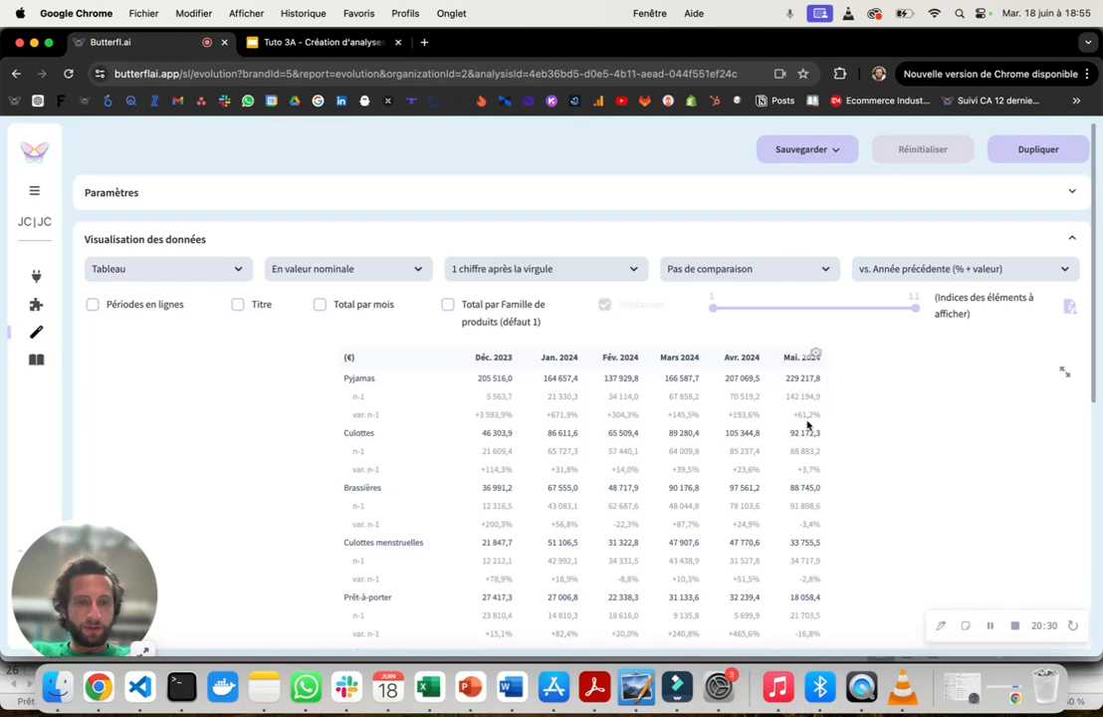
left_click(896, 268)
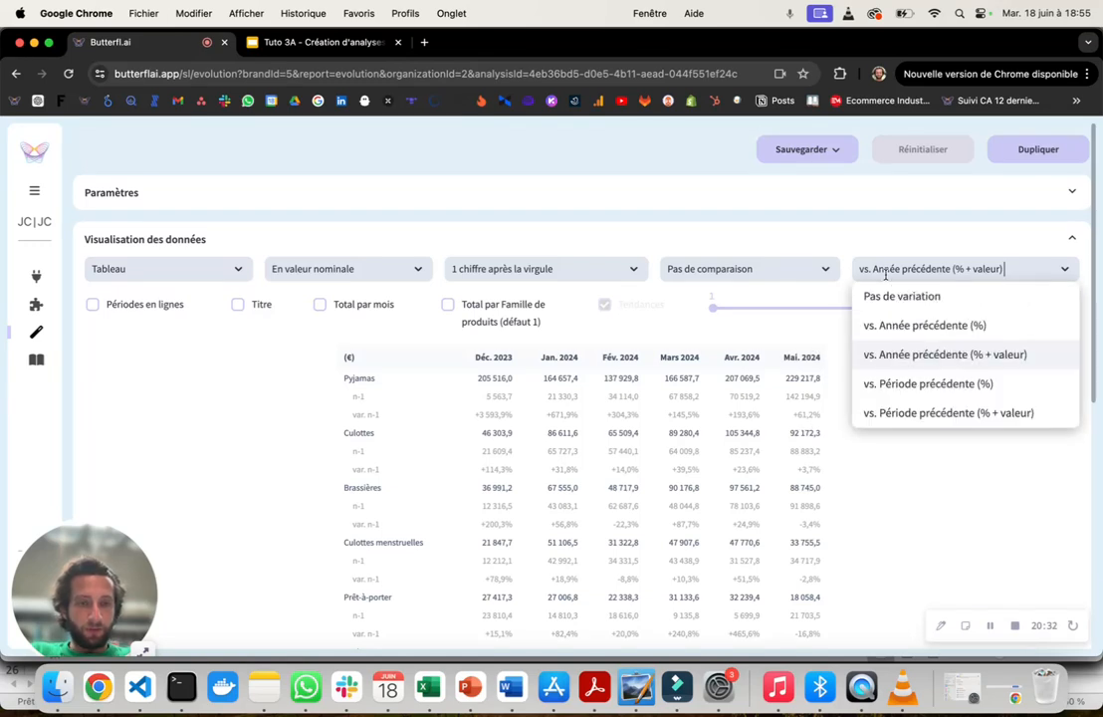
left_click(908, 420)
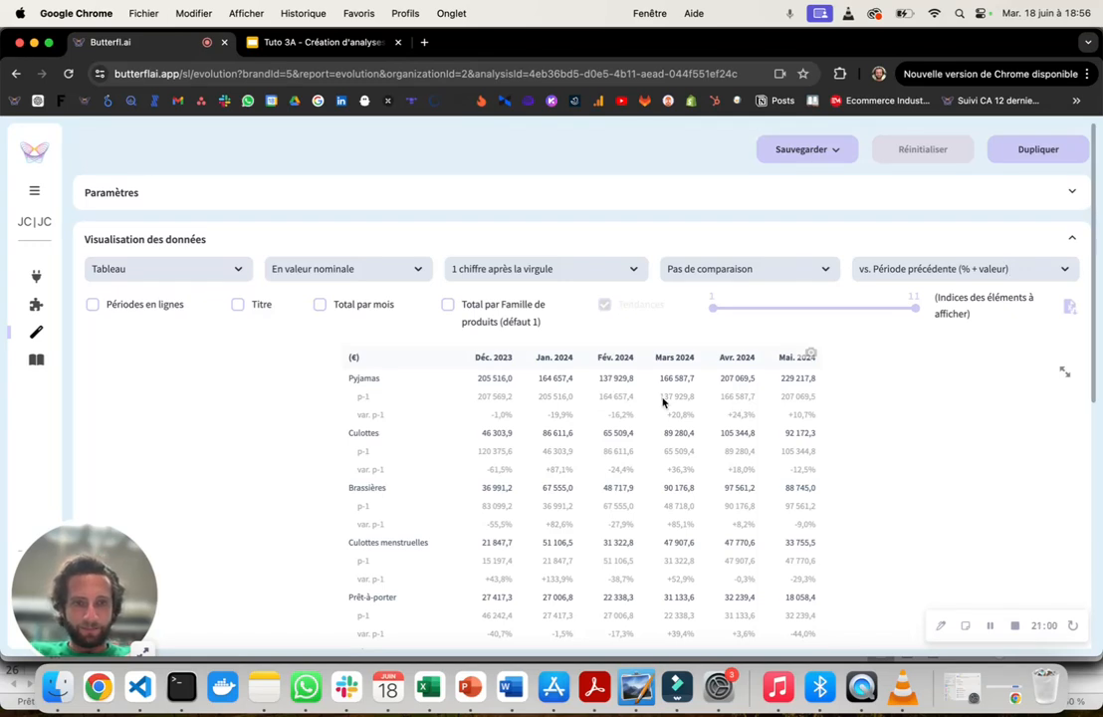
left_click(890, 273)
left_click(917, 357)
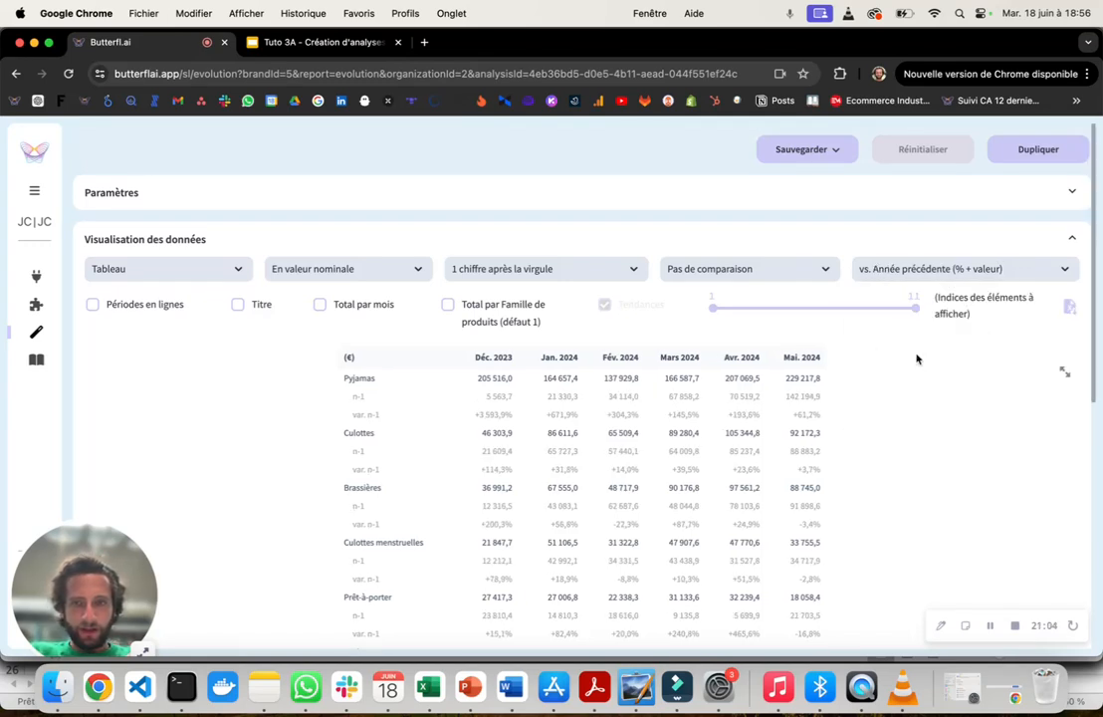
- Reset the variation to "Pas de variation" and enable "Périodes en lignes" to put the months in rows
left_click(916, 269)
left_click(908, 293)
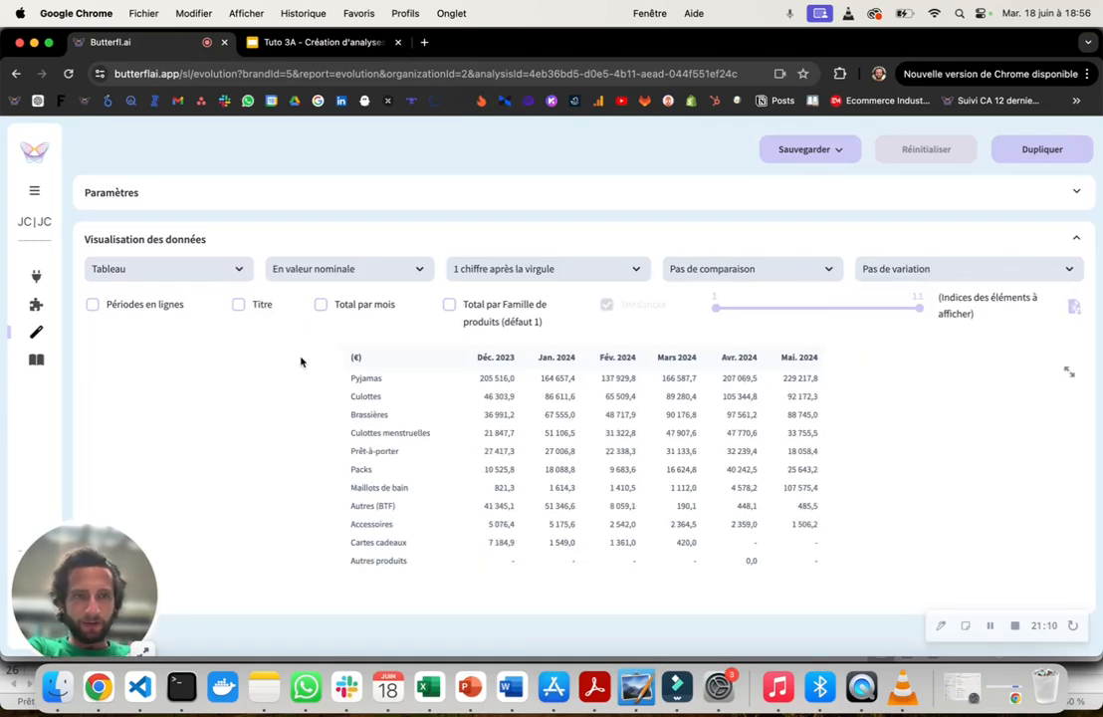
left_click(166, 307)
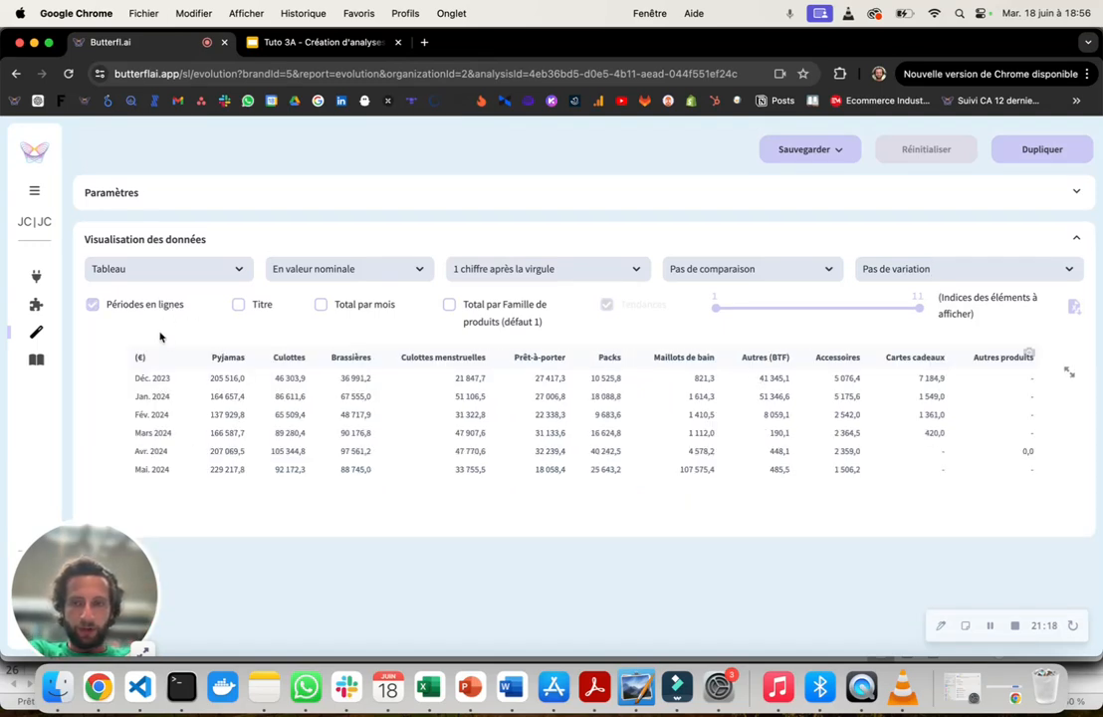
- Disable "Périodes en lignes" and enable "Titre" to show a title block above the table
left_click(146, 309)
left_click(244, 310)
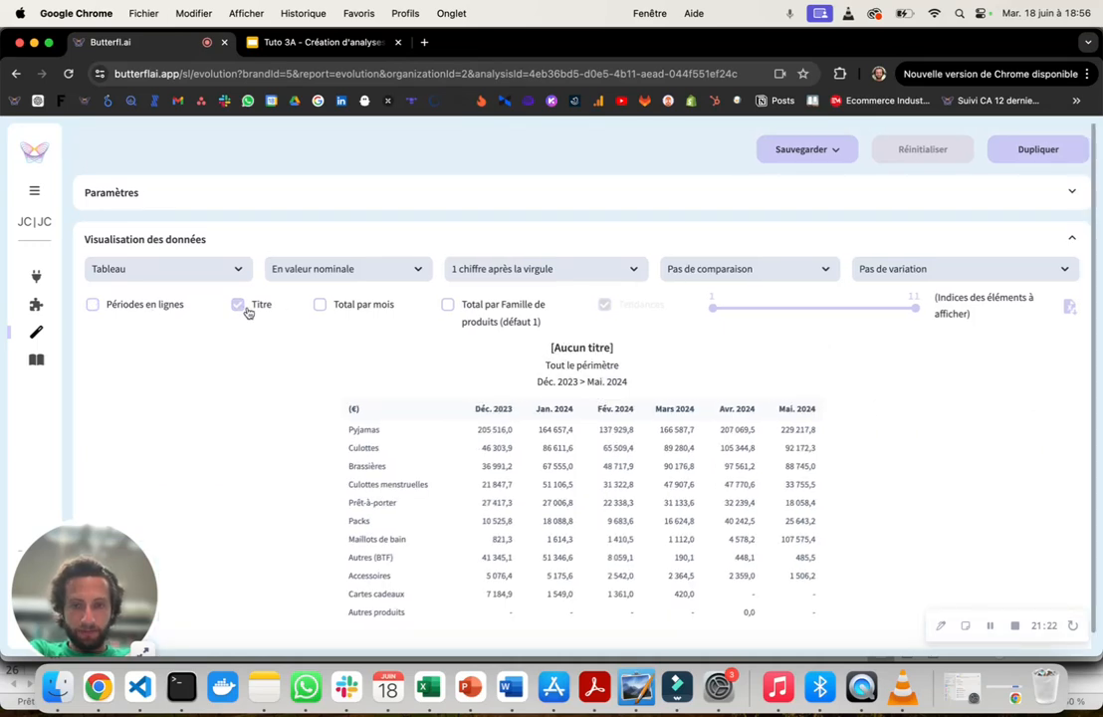
- Examine the title block's perimeter and period lines, and compare them with the Périmètre setting and its client age choices
left_click_drag(548, 353, 629, 362)
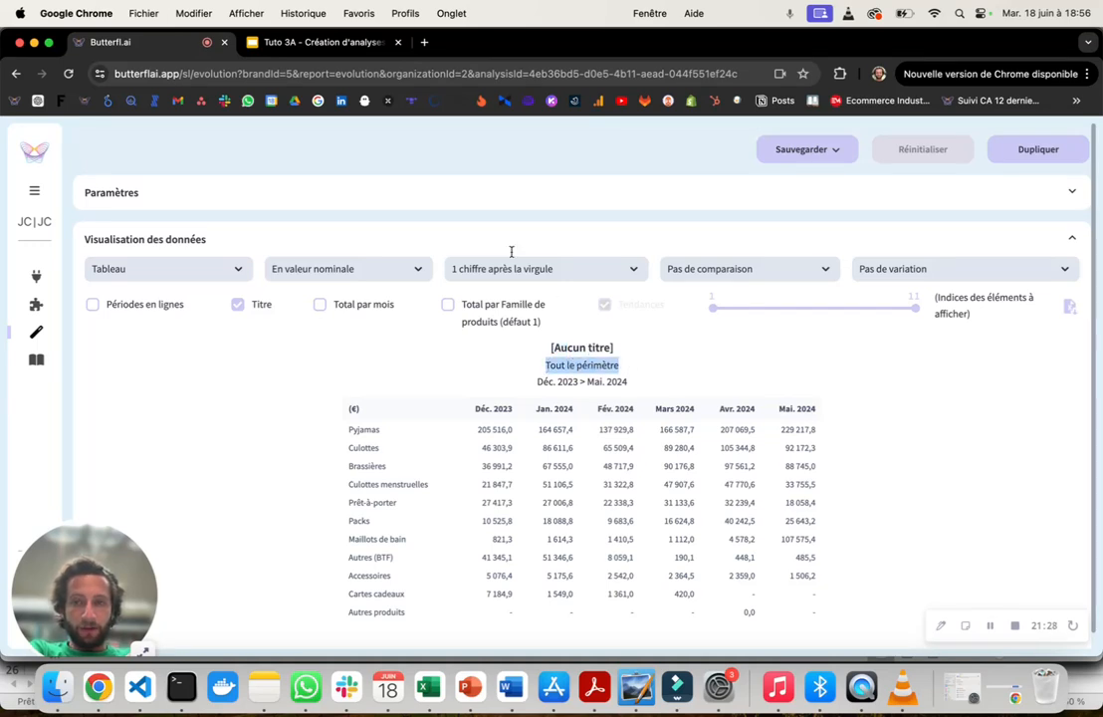
left_click(448, 194)
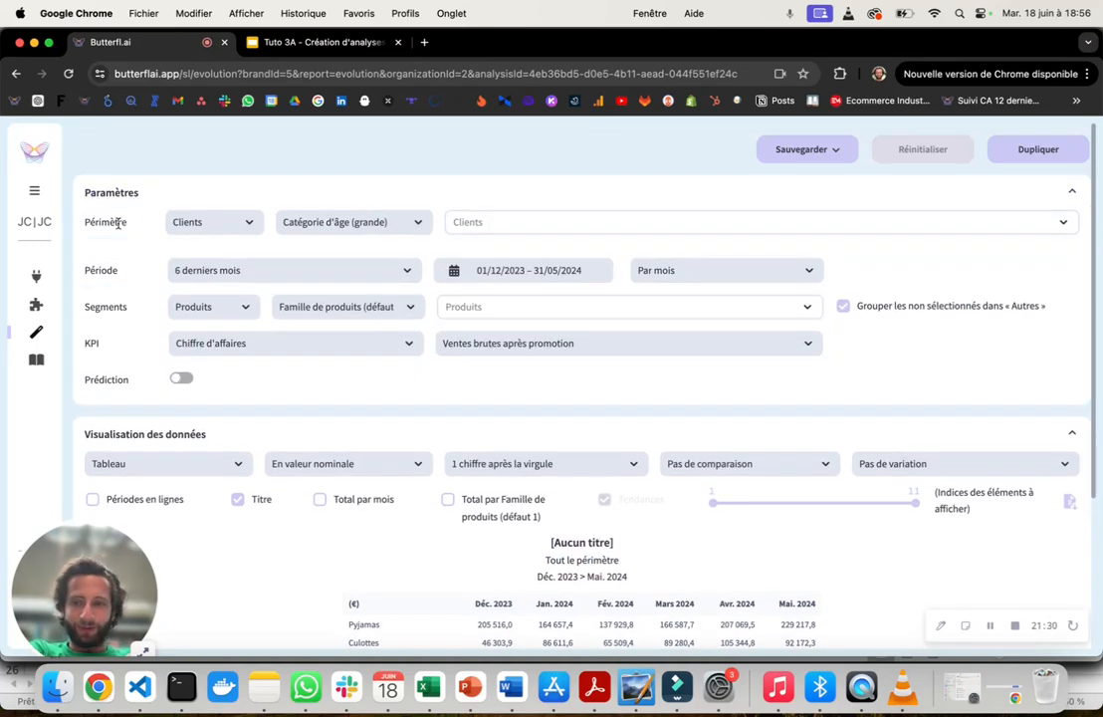
double_click(91, 224)
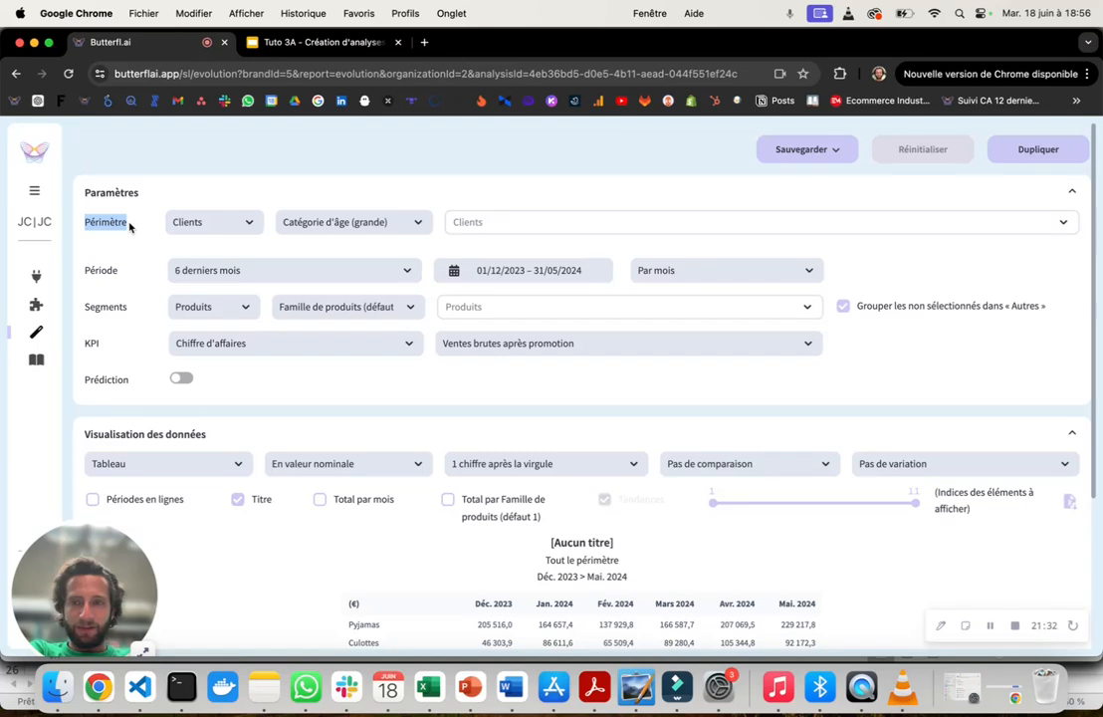
left_click(500, 217)
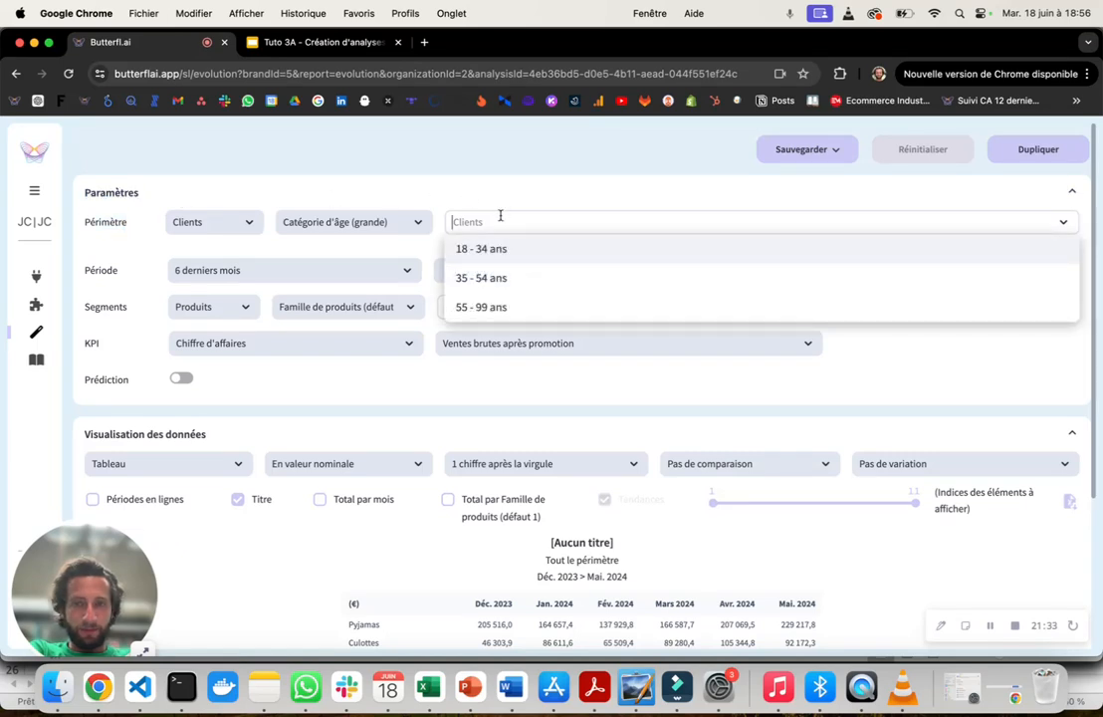
left_click(430, 184)
left_click_drag(546, 365, 619, 366)
left_click_drag(537, 381, 630, 386)
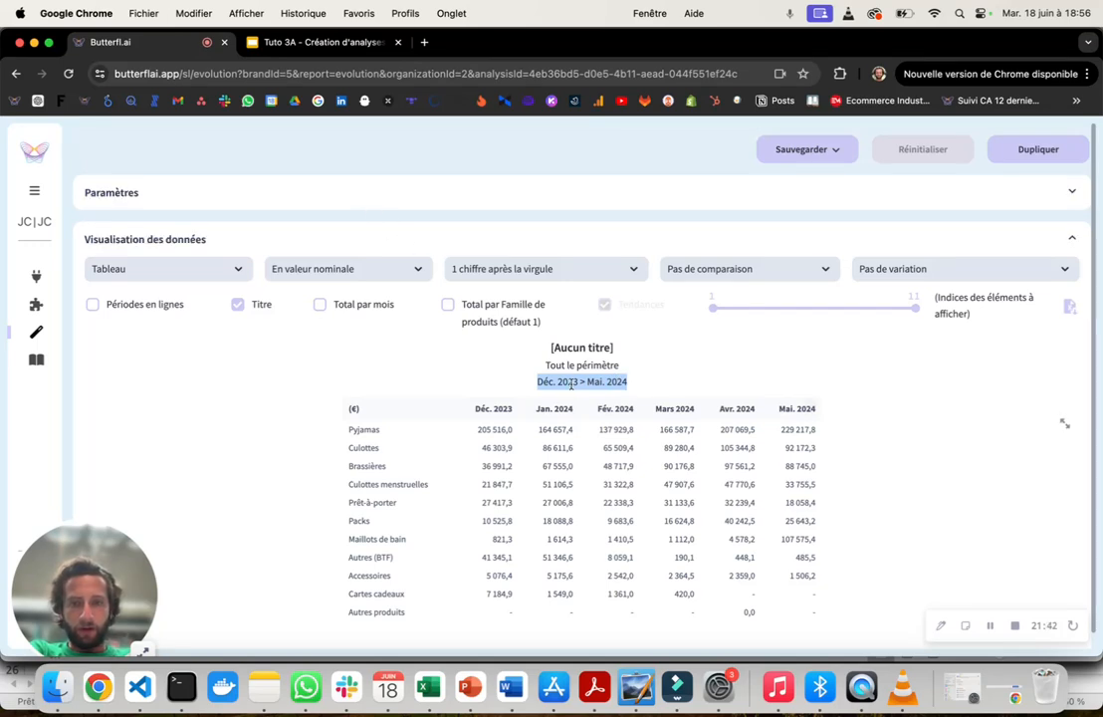
left_click(636, 389)
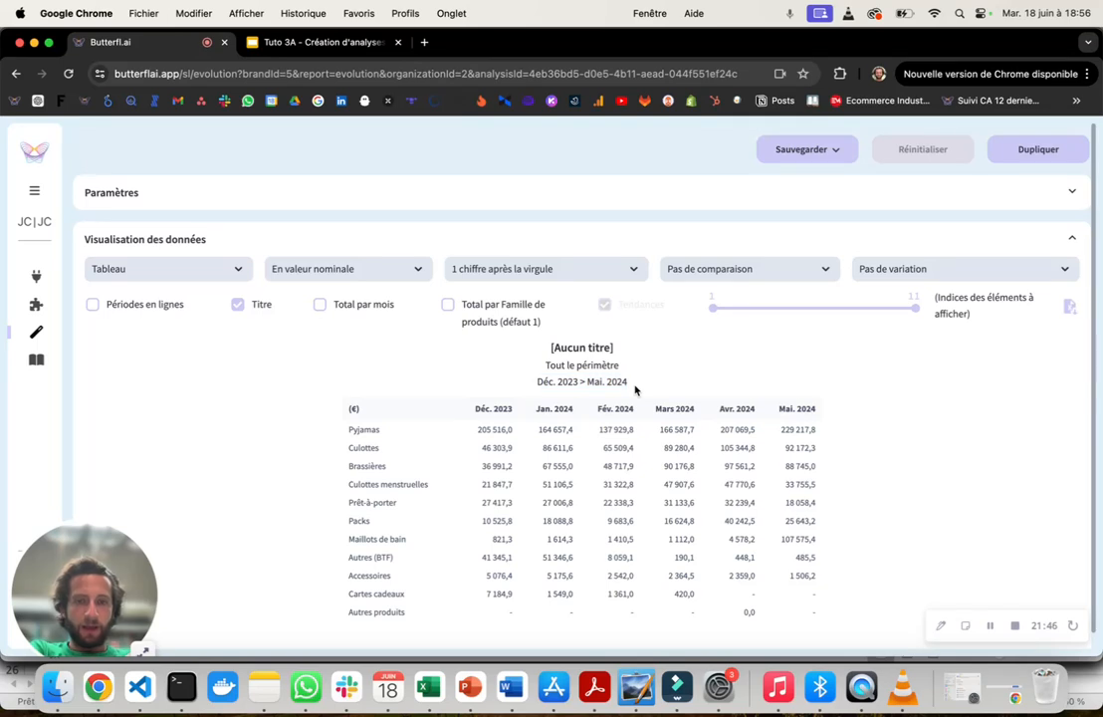
- Name the analysis "Evolution CA par famille pdts 6 derniers mois" in the save form and check the title above the table
left_click(843, 151)
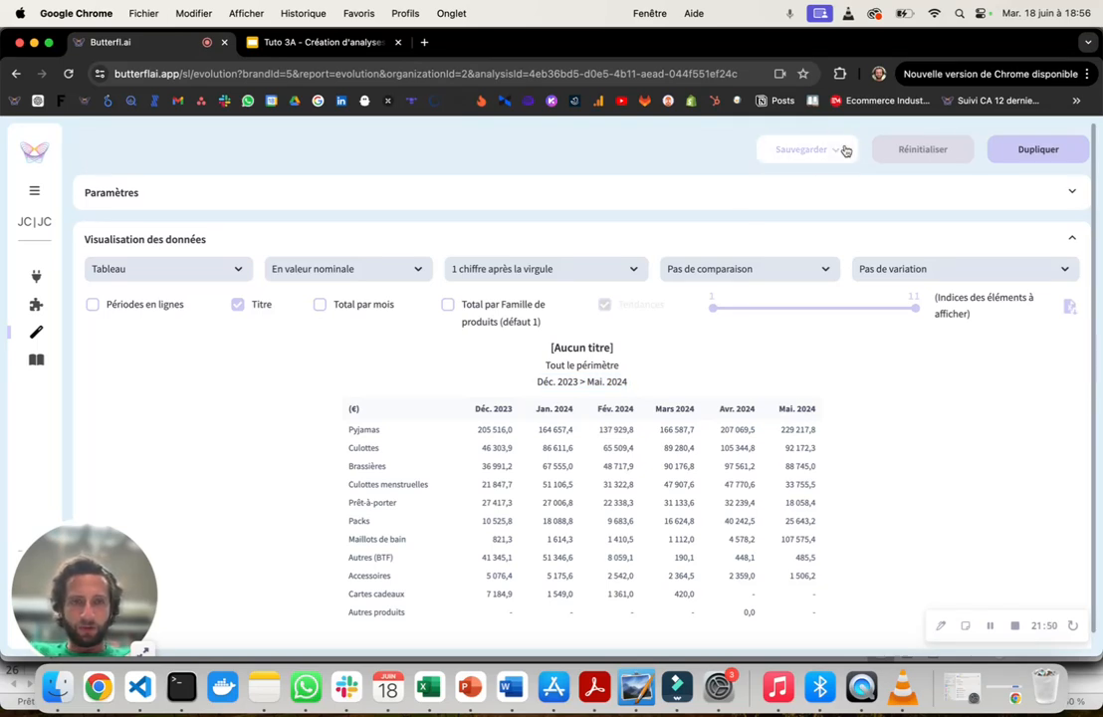
left_click(785, 304)
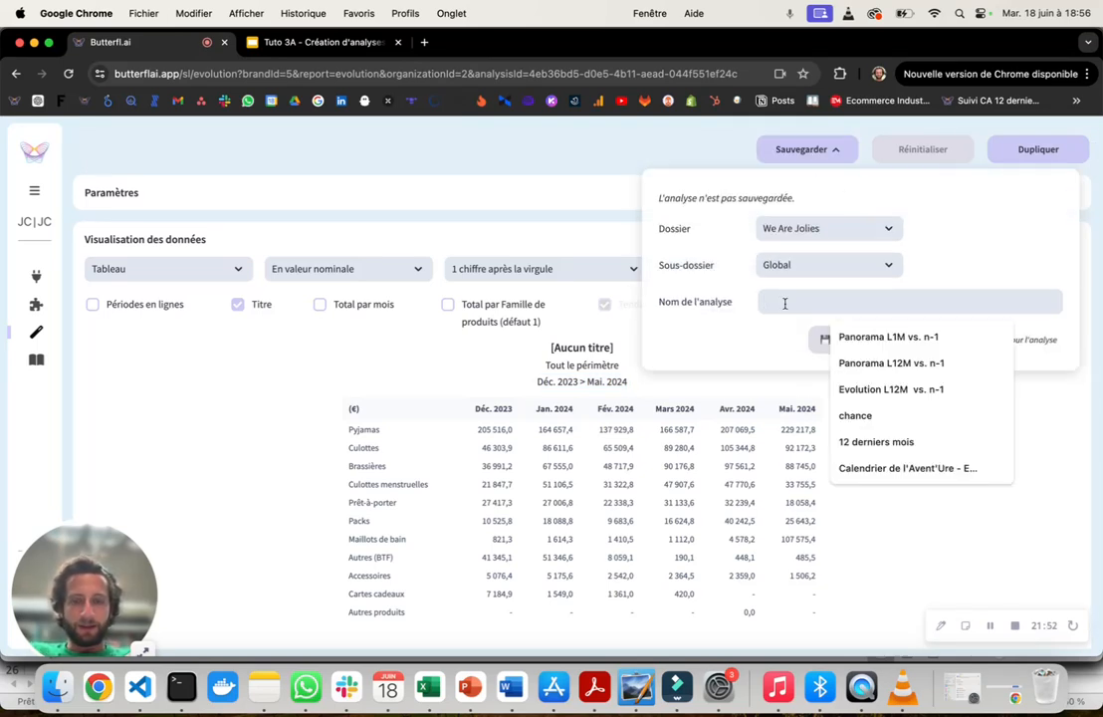
type("fdsfds")
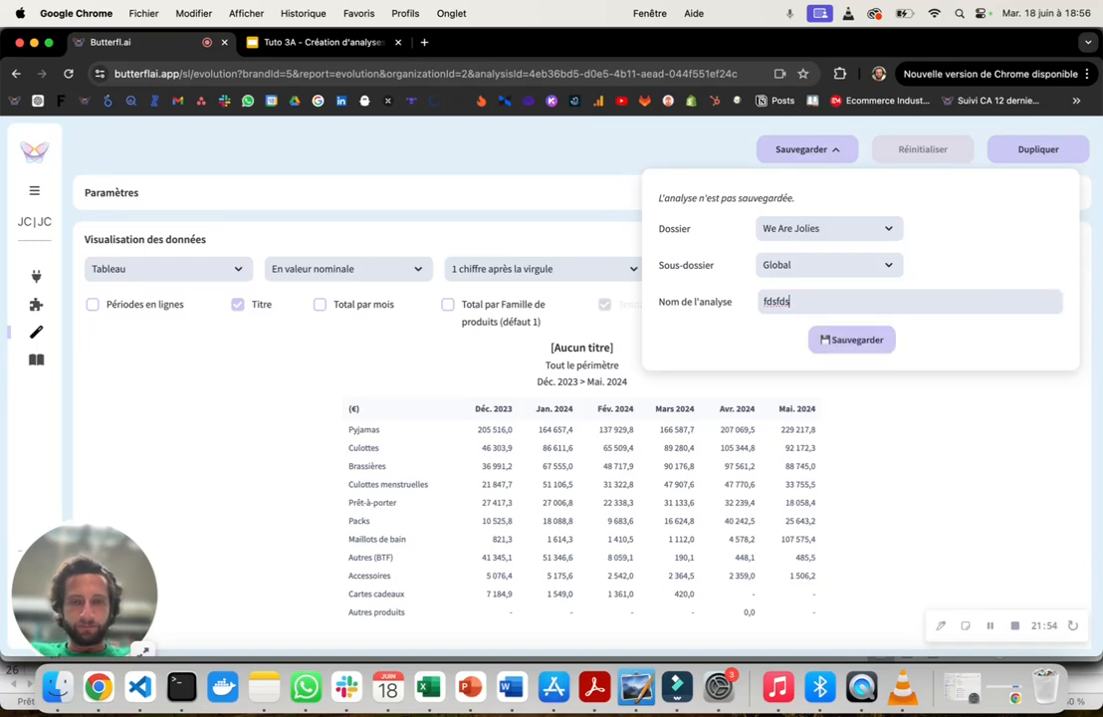
left_click_drag(798, 303, 753, 305)
type("Evolution")
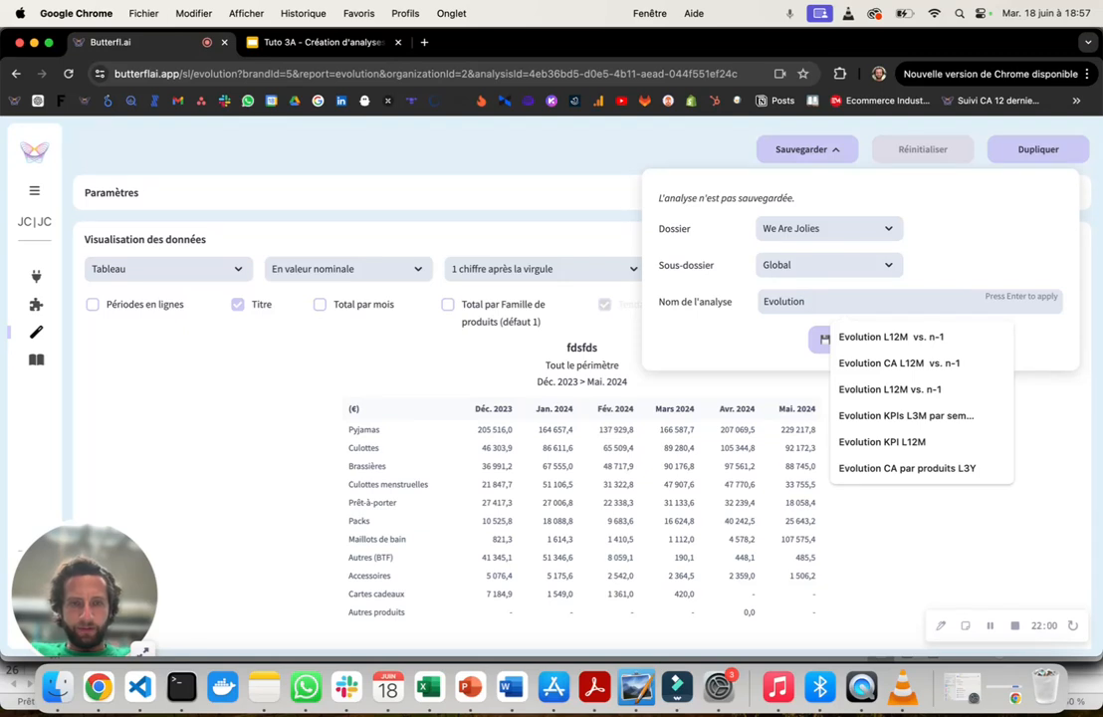
type(" CA")
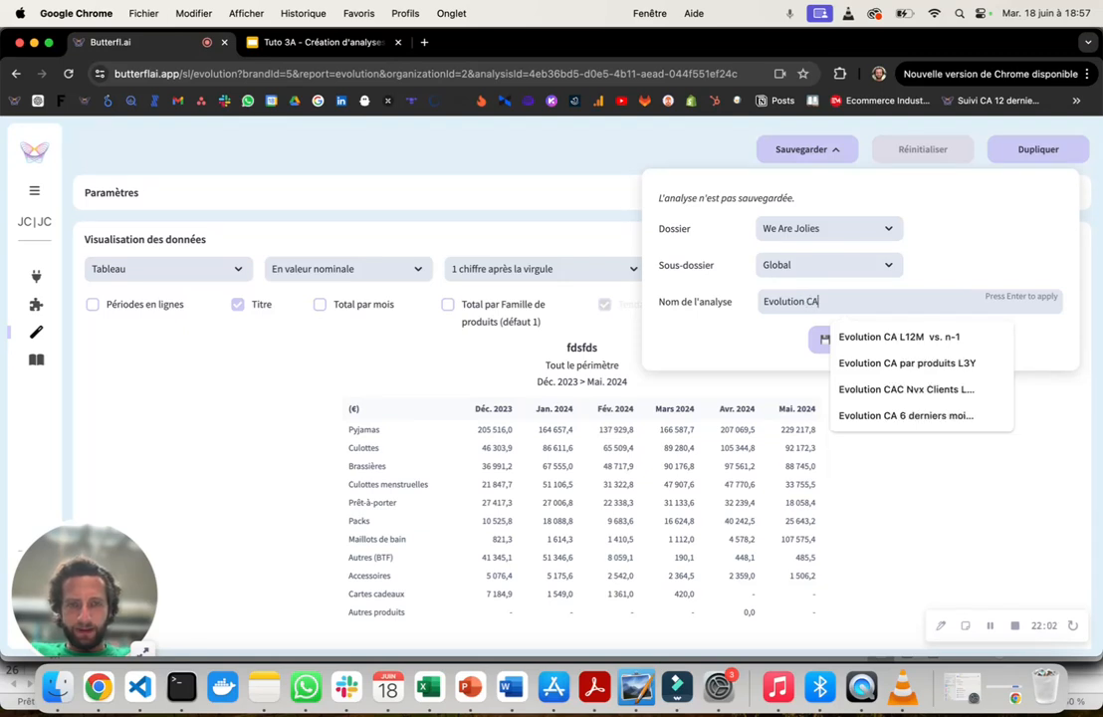
type(" par famille pdt")
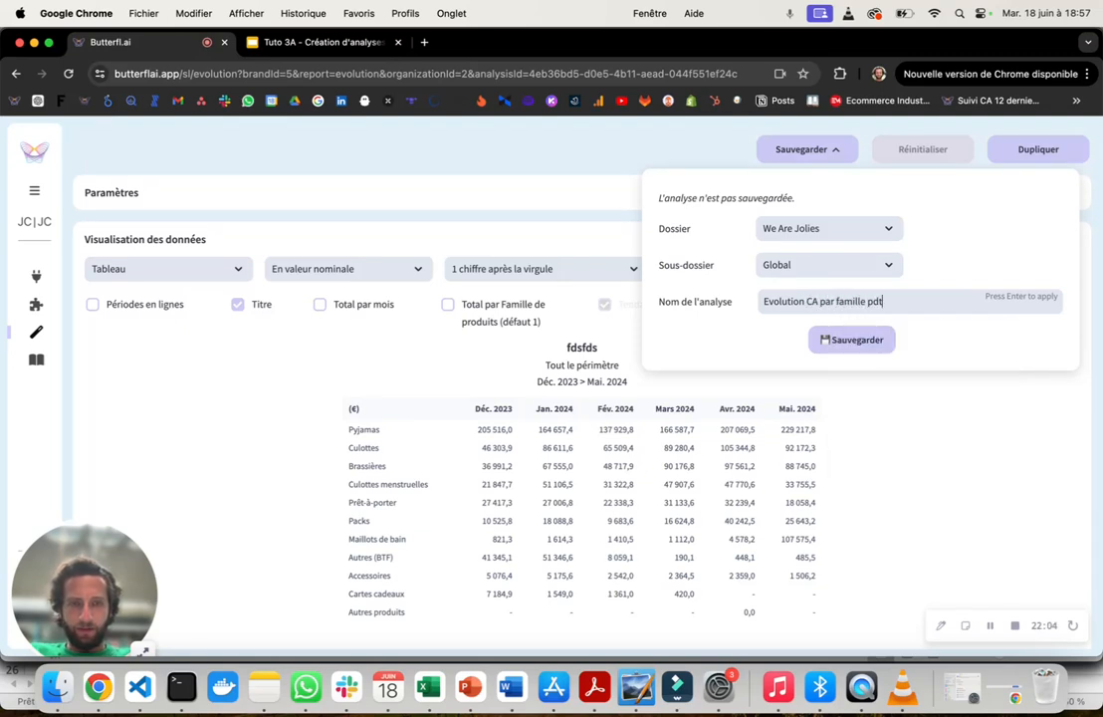
type("s 6 derni")
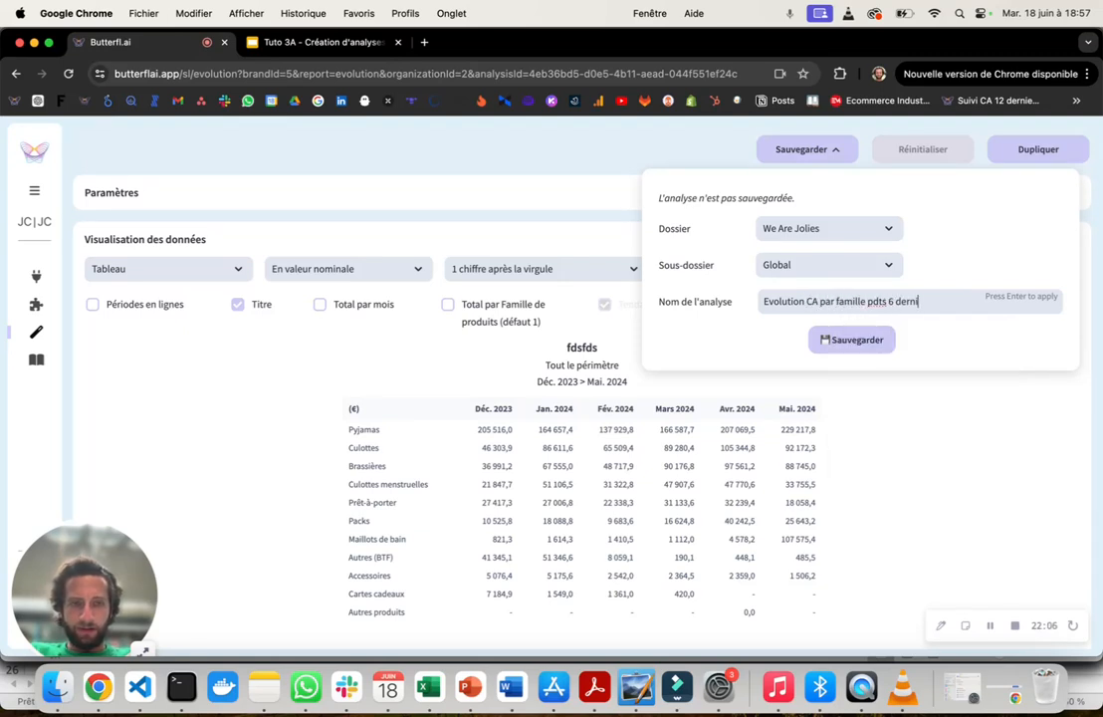
type("ers mois")
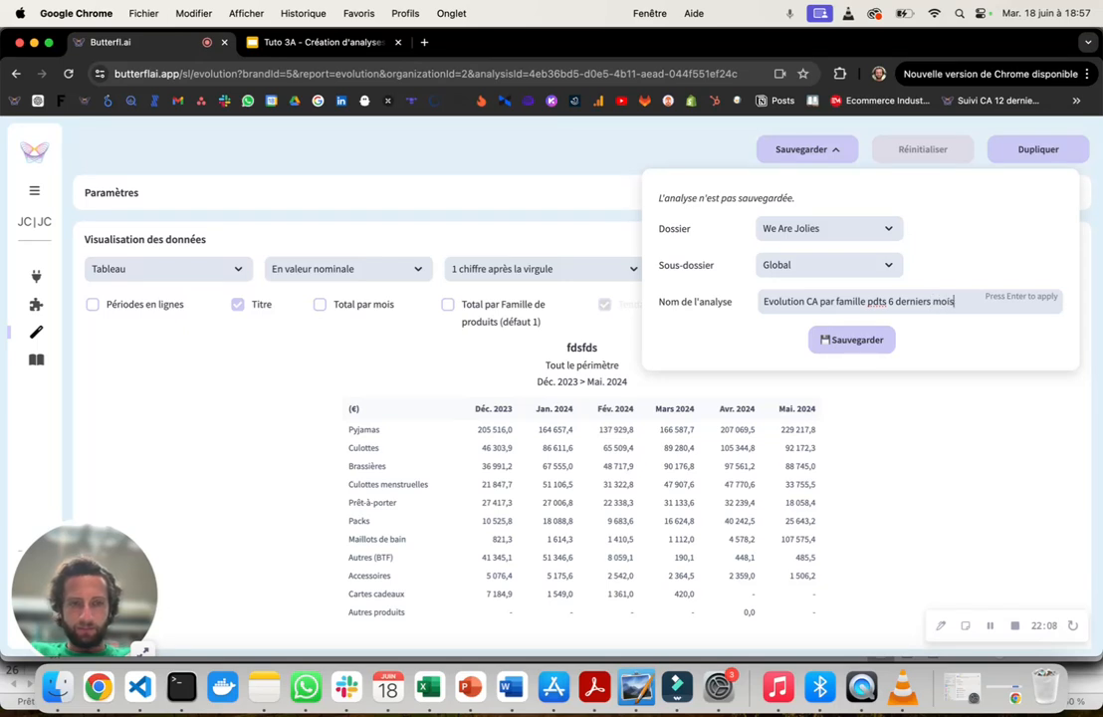
key("Return")
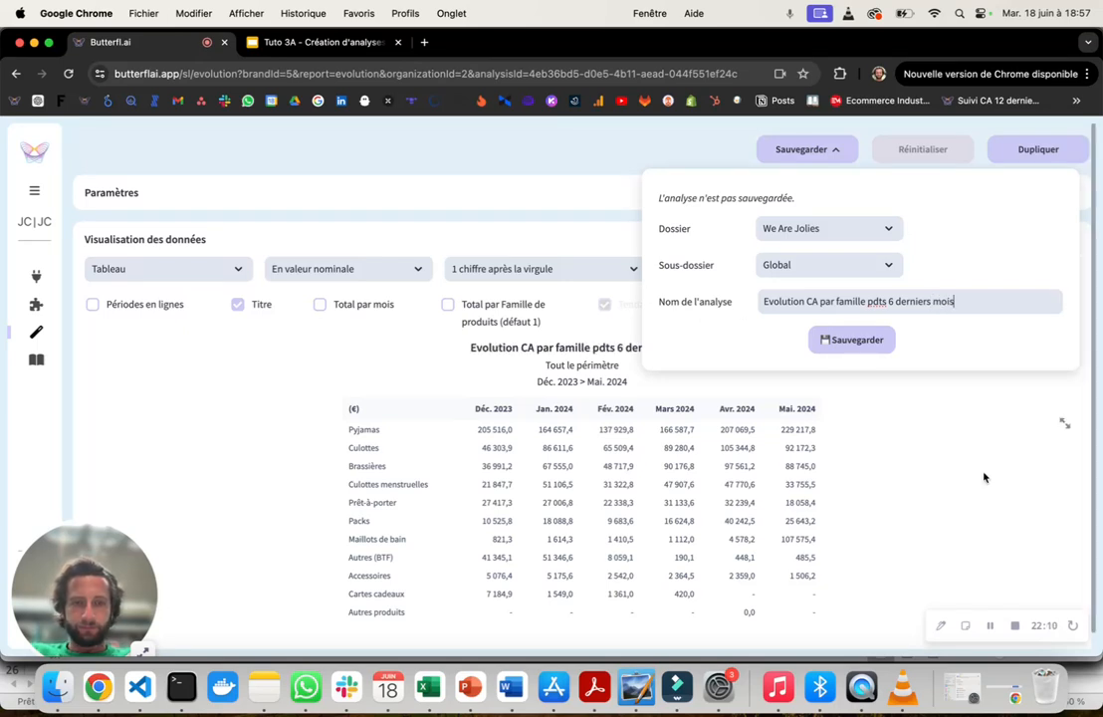
left_click(850, 407)
left_click_drag(470, 350, 606, 350)
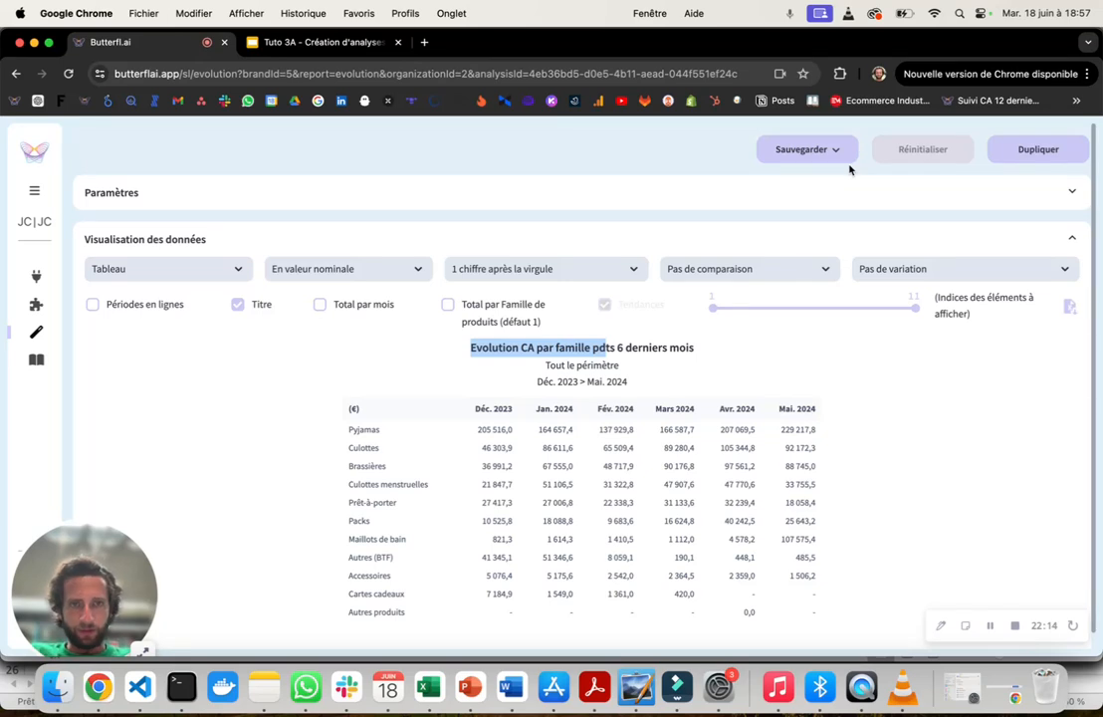
left_click(936, 429)
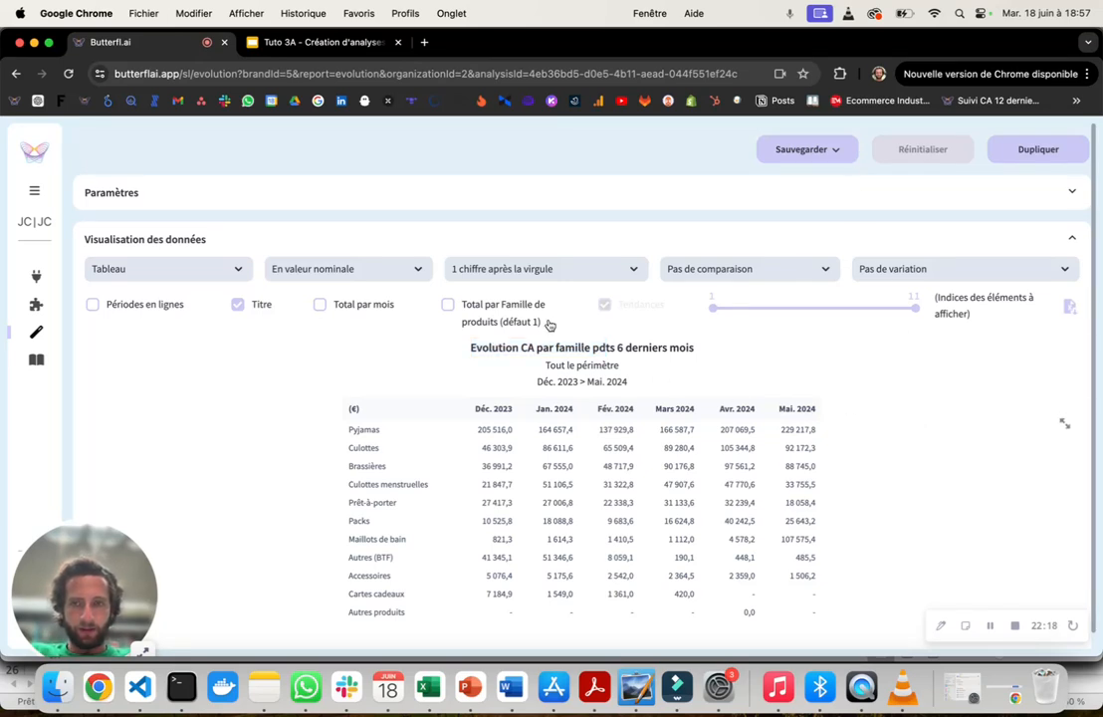
- Review the expanded Paramètres section, the comparison choices, the results table and the available segment types
left_click(536, 204)
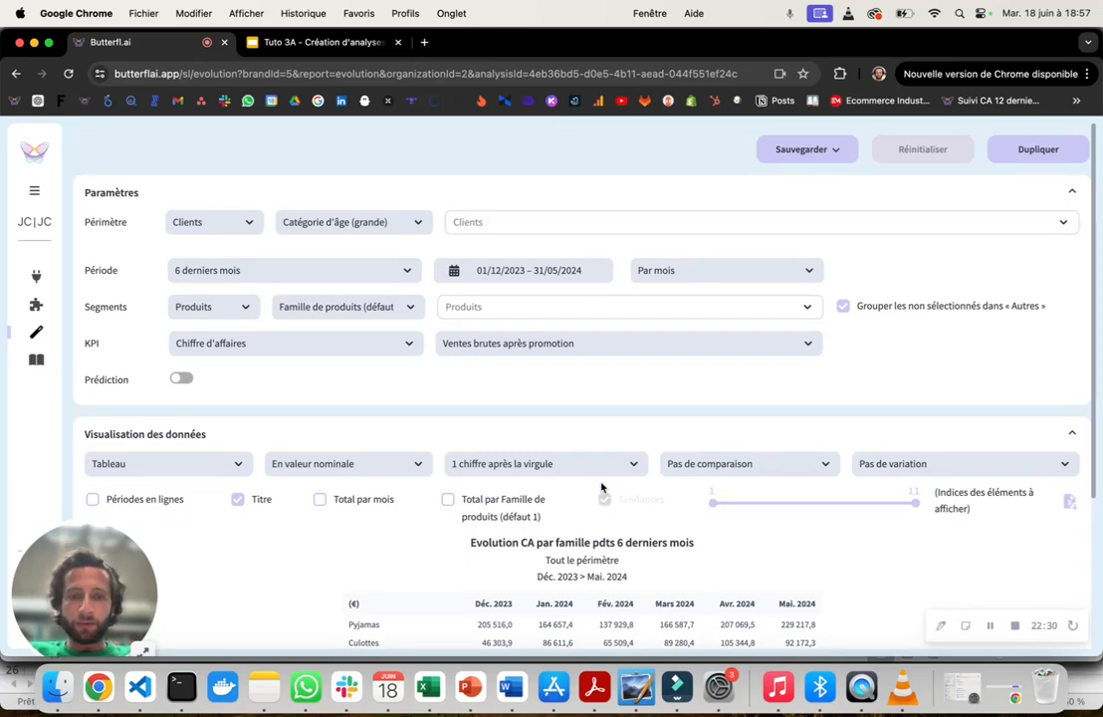
left_click(783, 467)
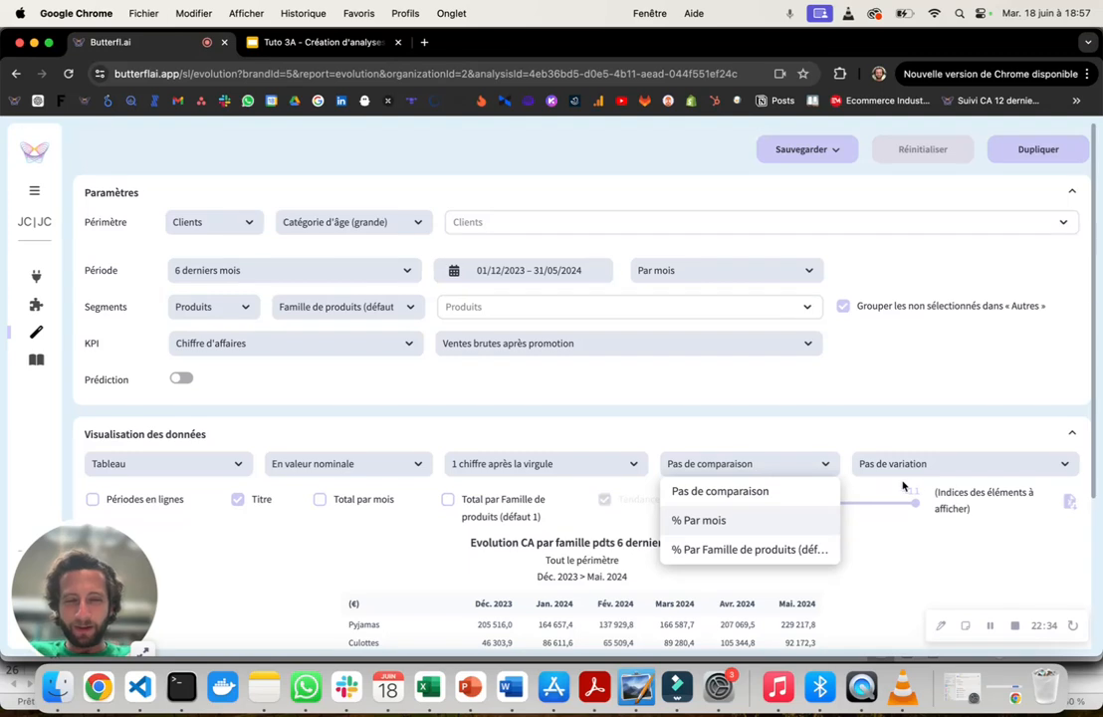
left_click(541, 412)
scroll(542, 412, "down", 4)
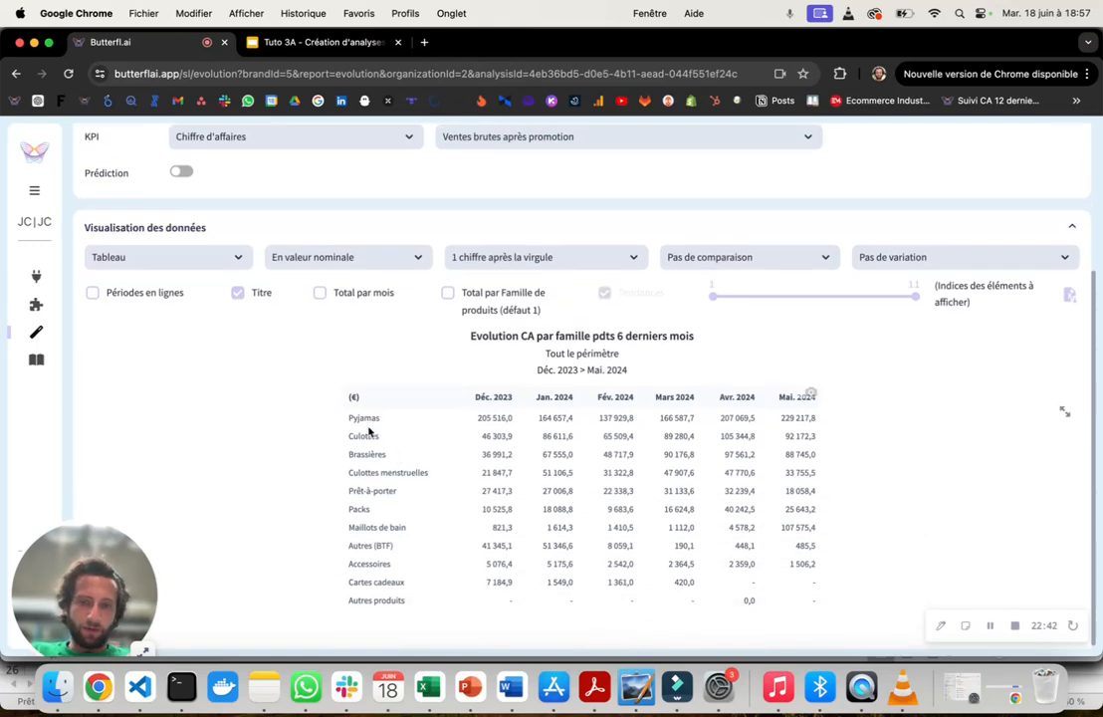
scroll(403, 620, "up", 4)
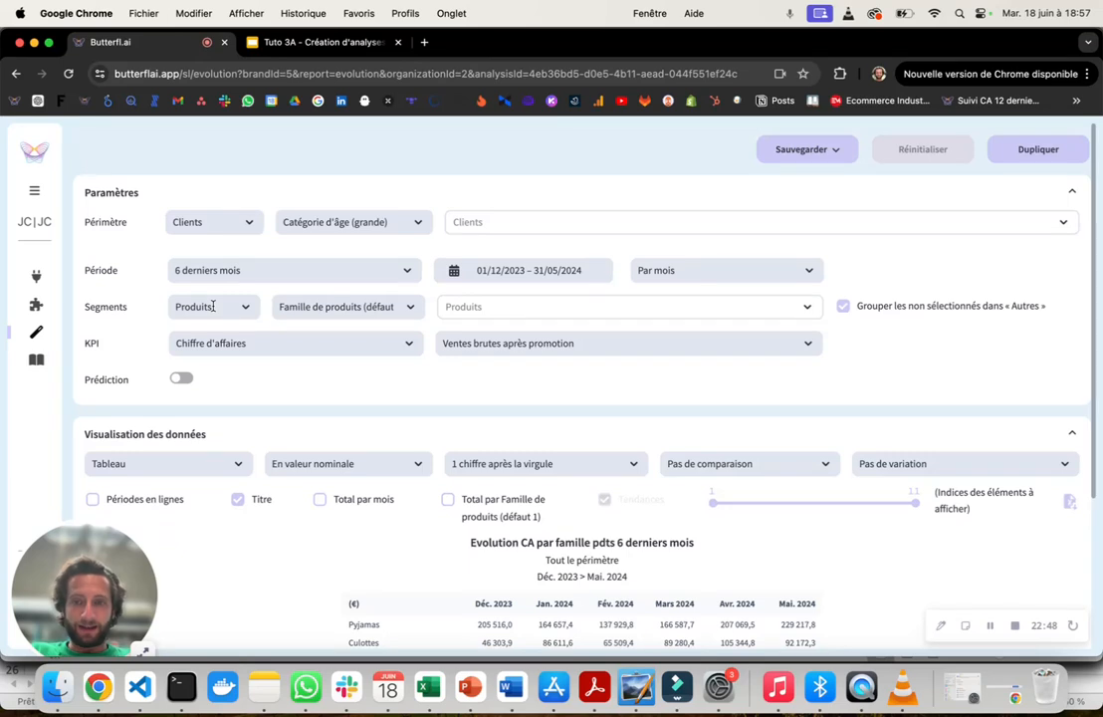
left_click(214, 308)
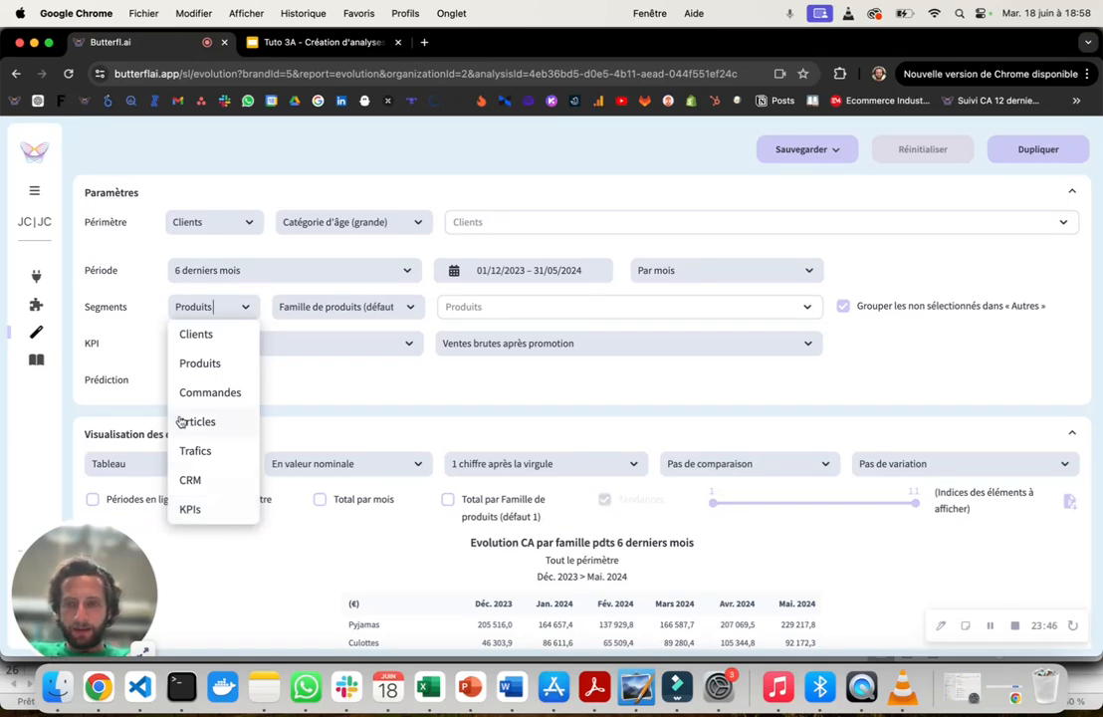
left_click(131, 394)
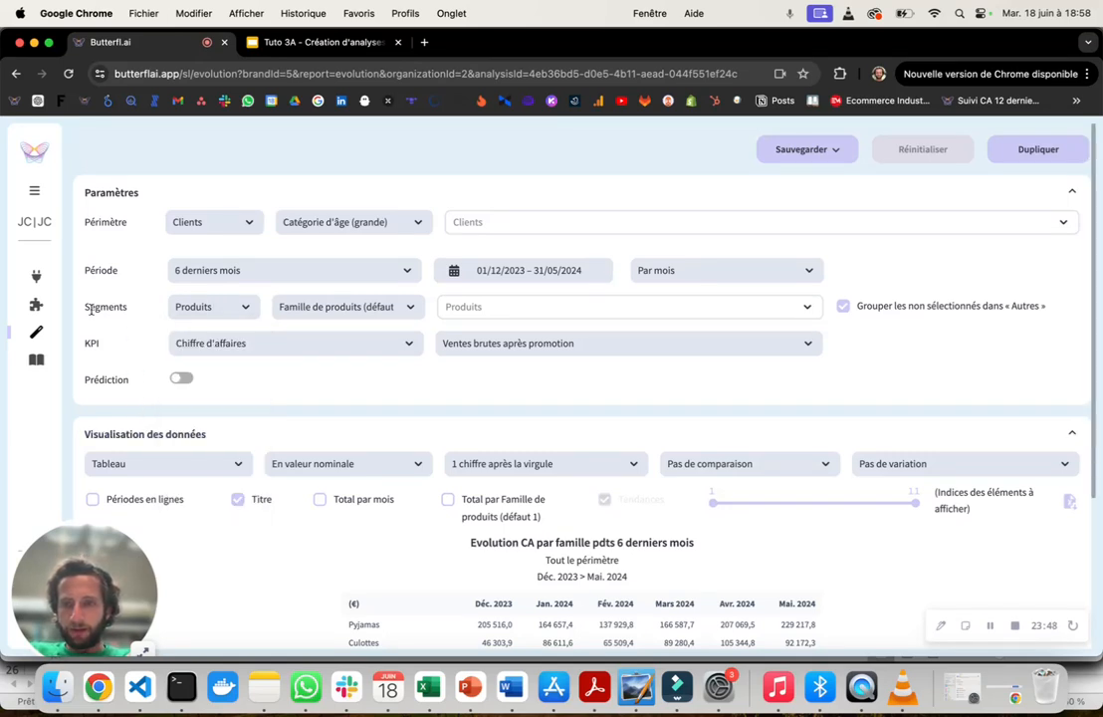
- Switch to the Google Slides presentation and review slide 9, highlighting parts of its KPI, segment and period wording
left_click(295, 42)
scroll(86, 379, "up", 10)
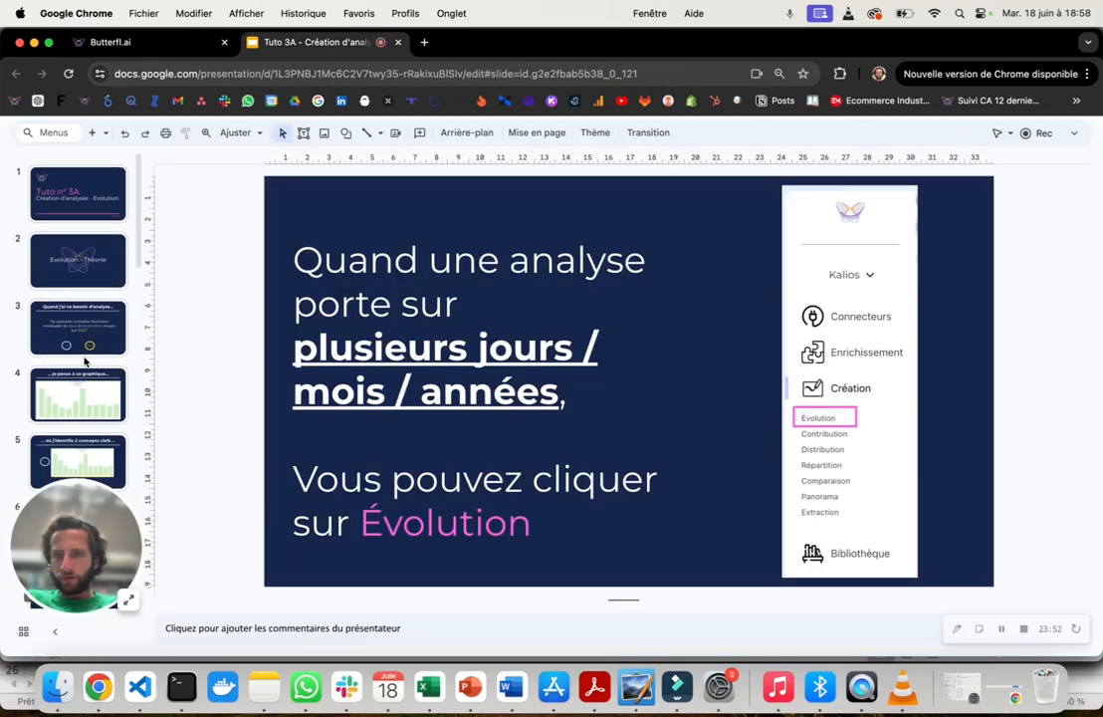
scroll(90, 388, "down", 3)
scroll(93, 395, "down", 5)
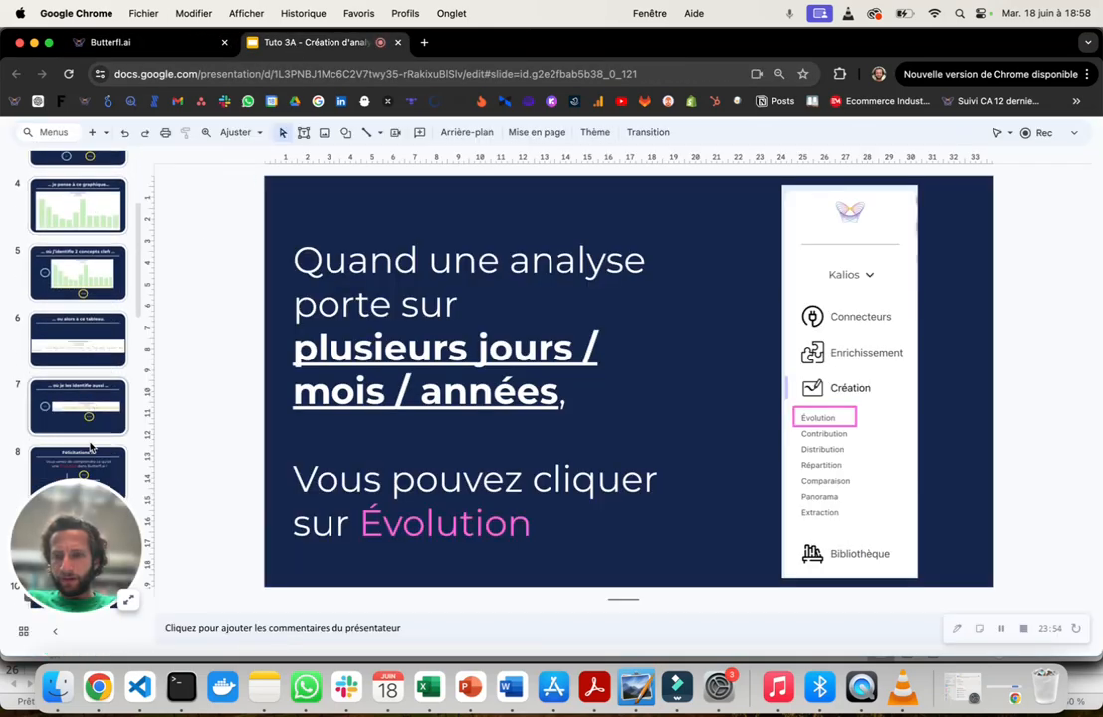
left_click(77, 371)
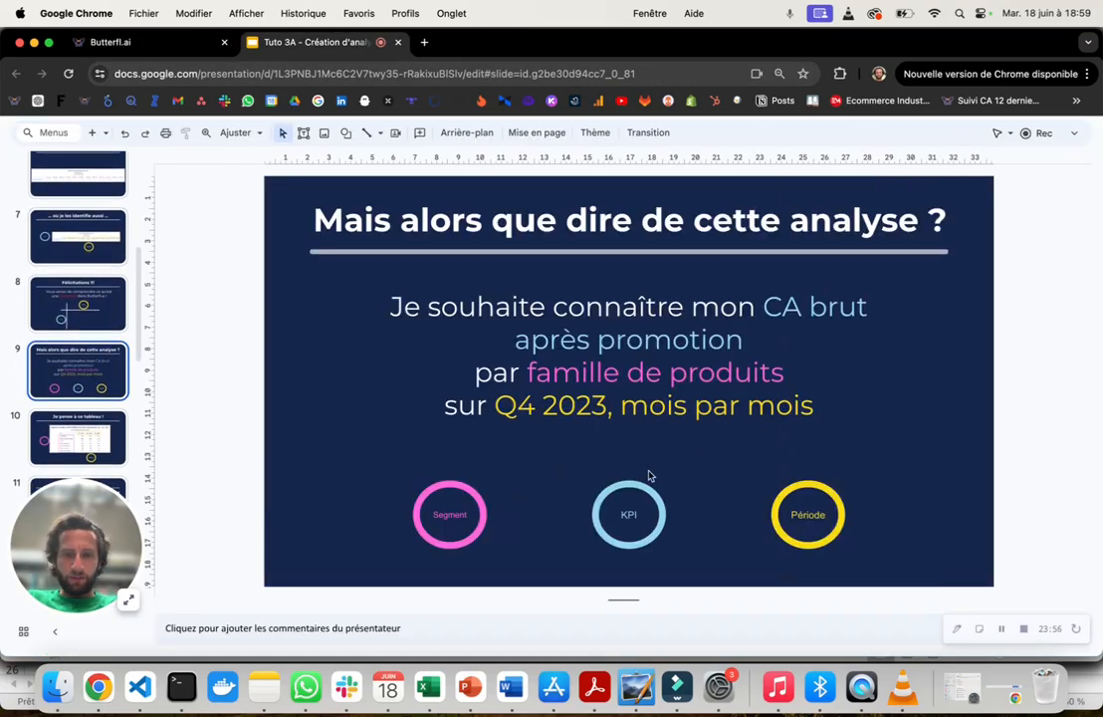
left_click(764, 306)
left_click_drag(763, 305, 746, 340)
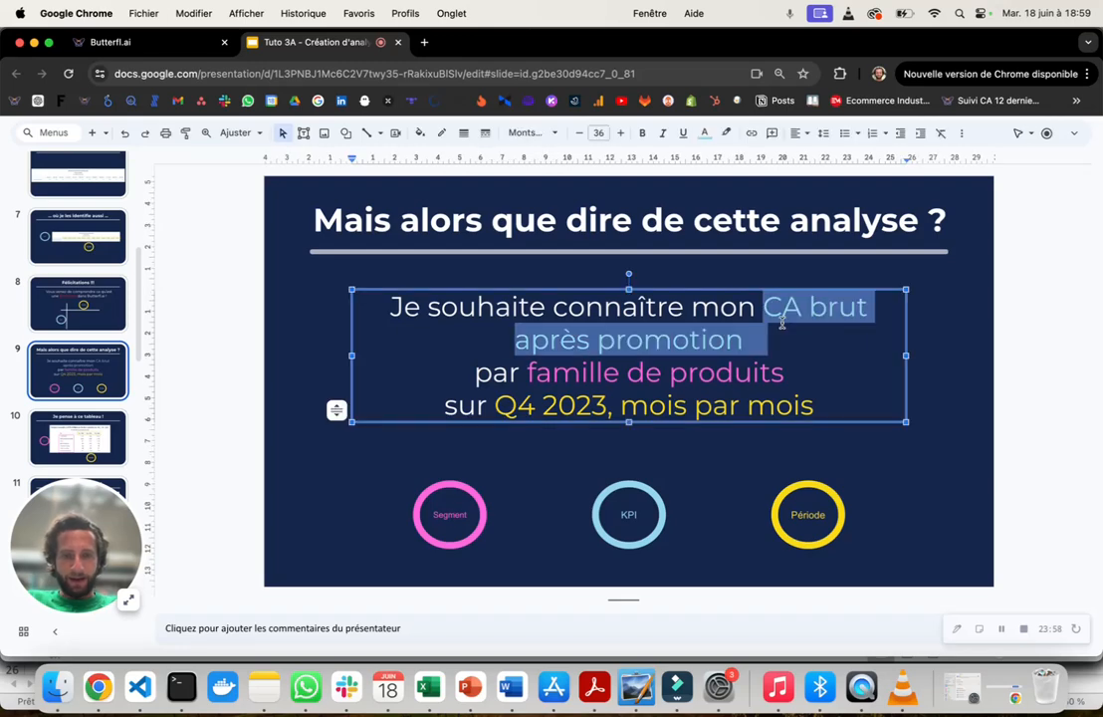
left_click_drag(582, 373, 648, 372)
left_click_drag(537, 405, 674, 405)
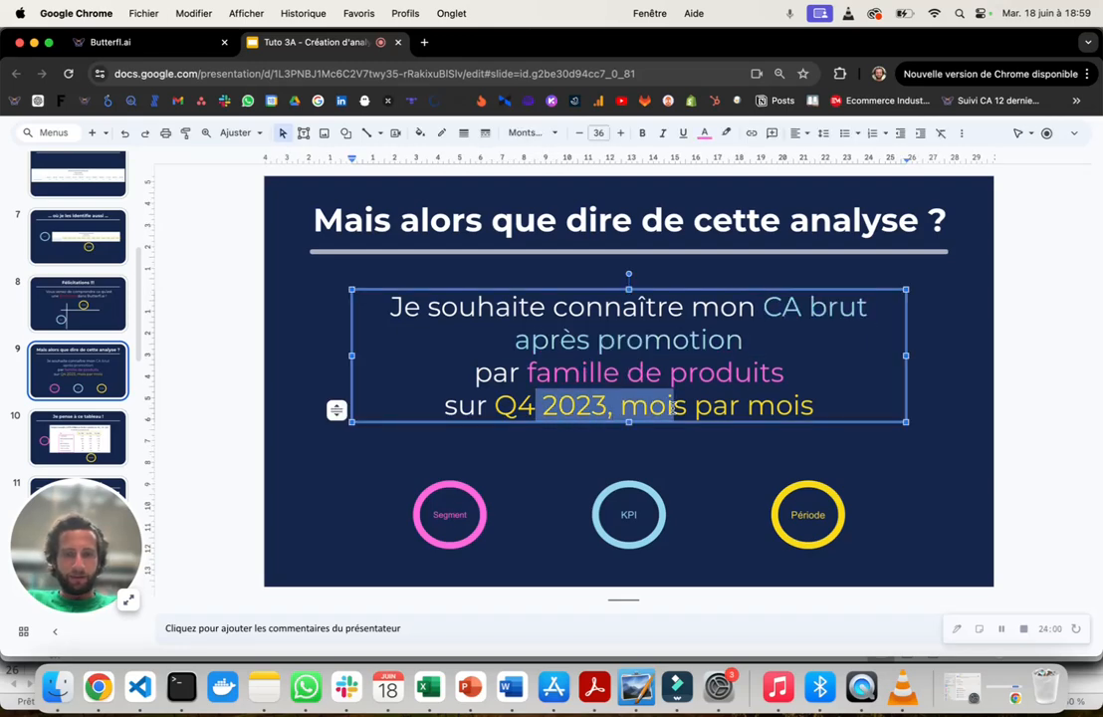
- Switch back to Butterfl.ai and set the segments to KPIs with the category "Chiffre d'affaires"
left_click(155, 42)
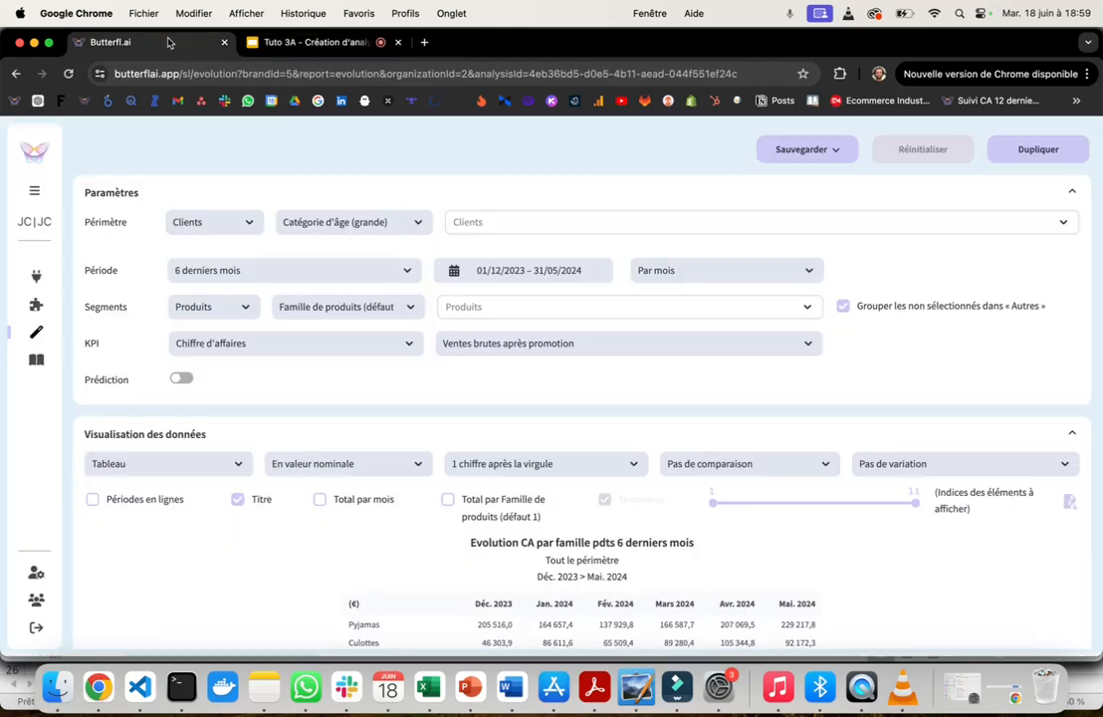
left_click(226, 306)
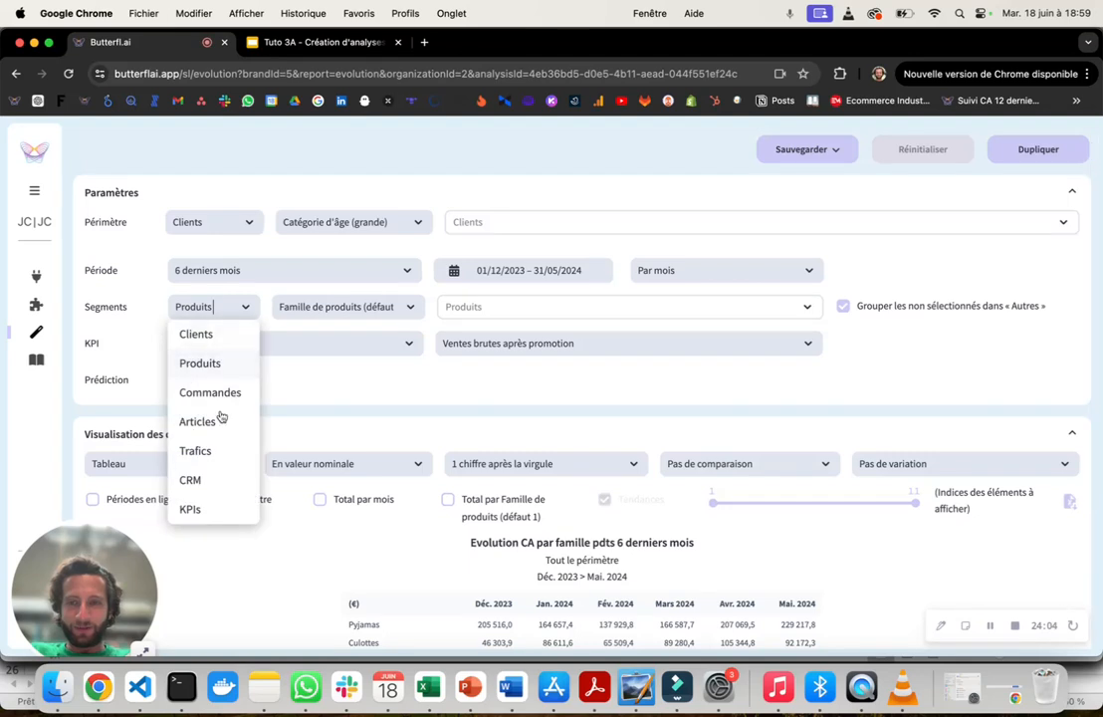
left_click(219, 513)
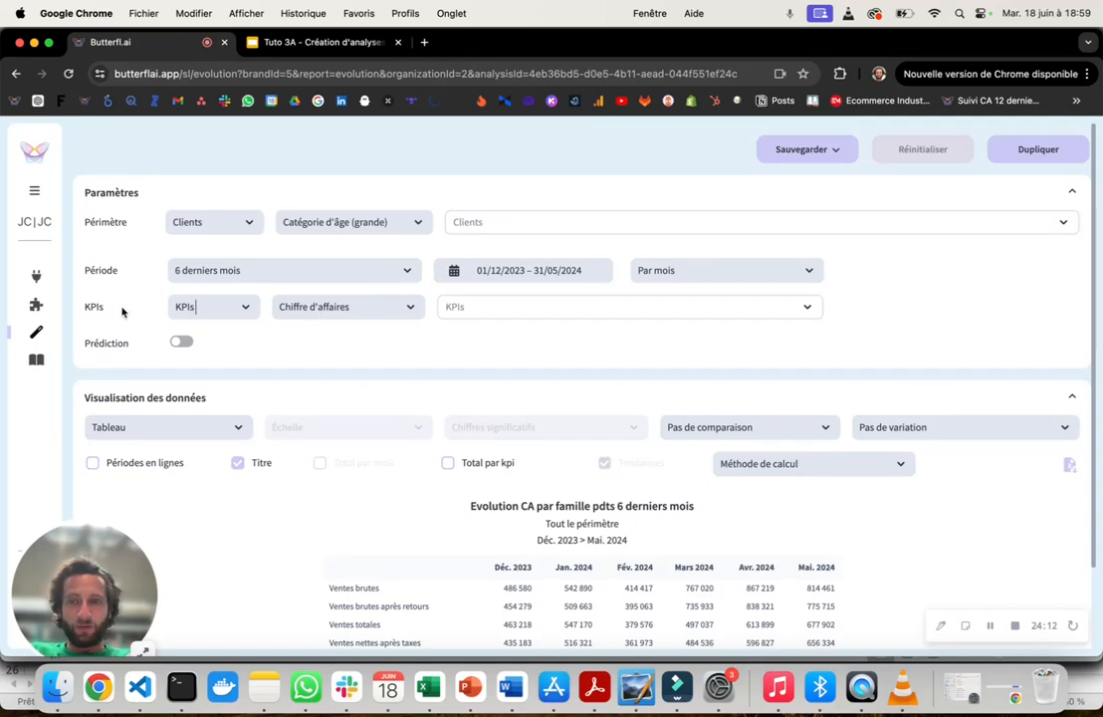
left_click(206, 307)
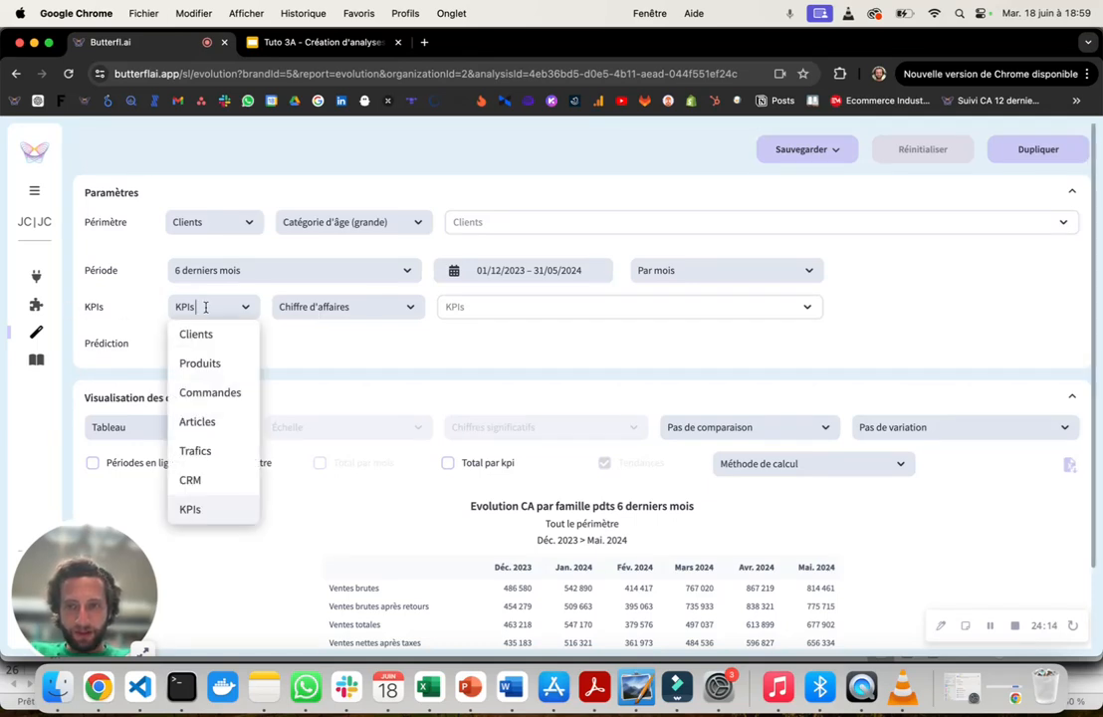
left_click(312, 305)
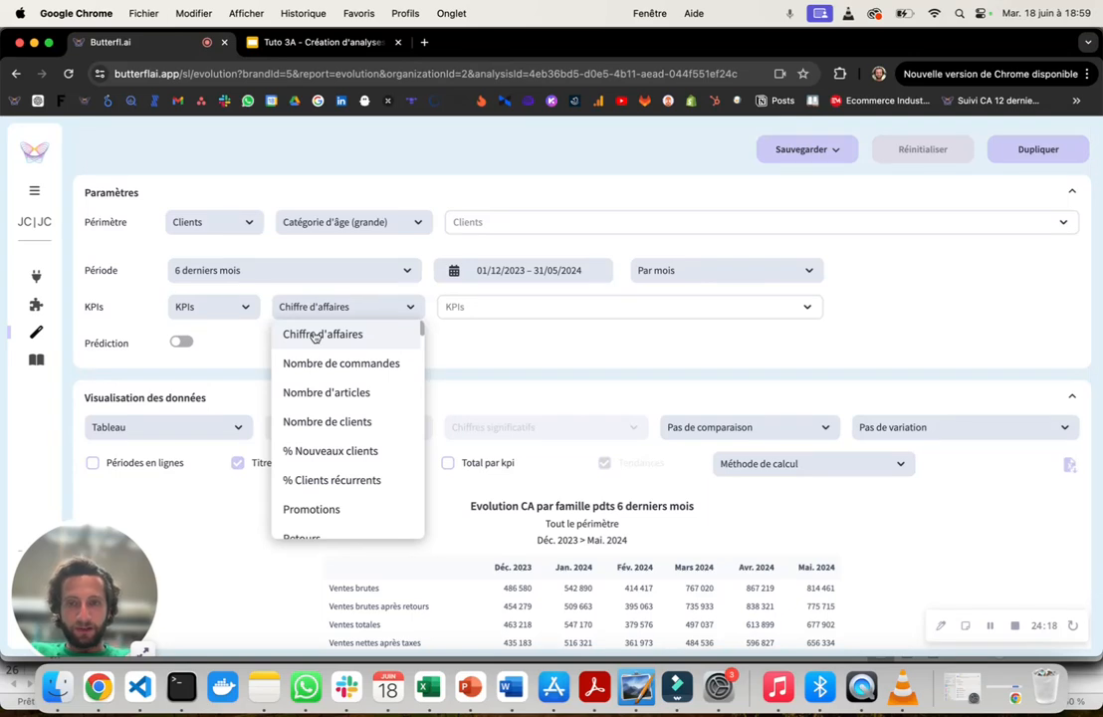
left_click(315, 334)
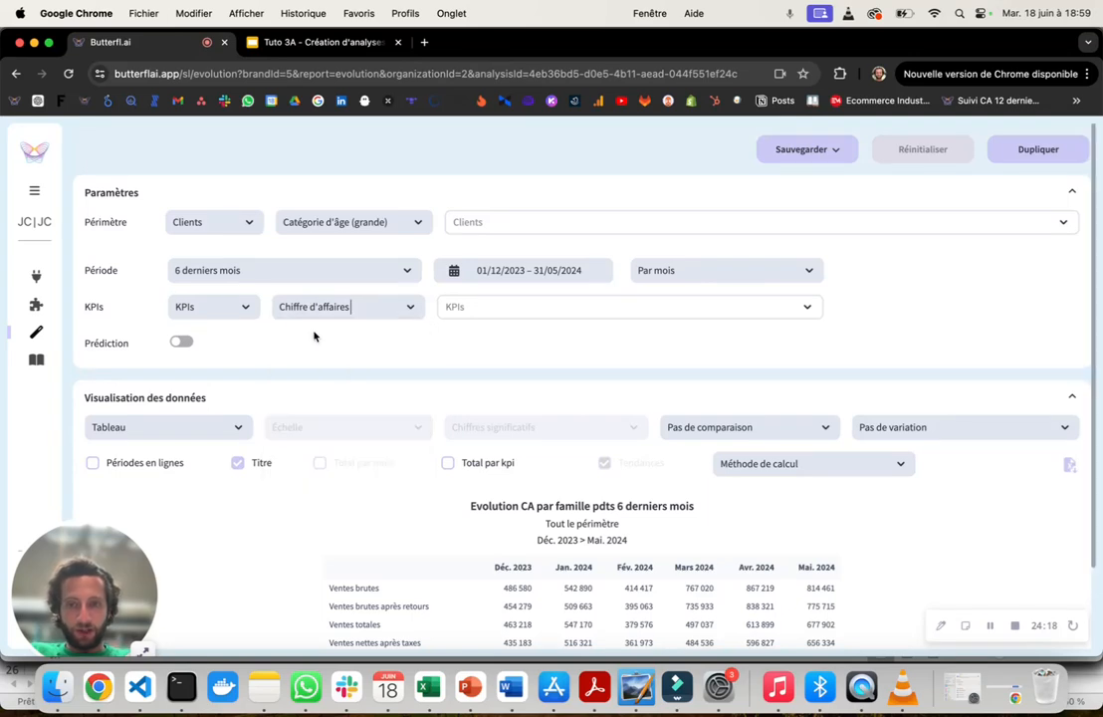
- Select the KPI "Ventes brutes après promotion" and add the "Panier moyen" KPI "Ventes brutes après promotions / Nombre de commandes non nulles"
left_click(481, 307)
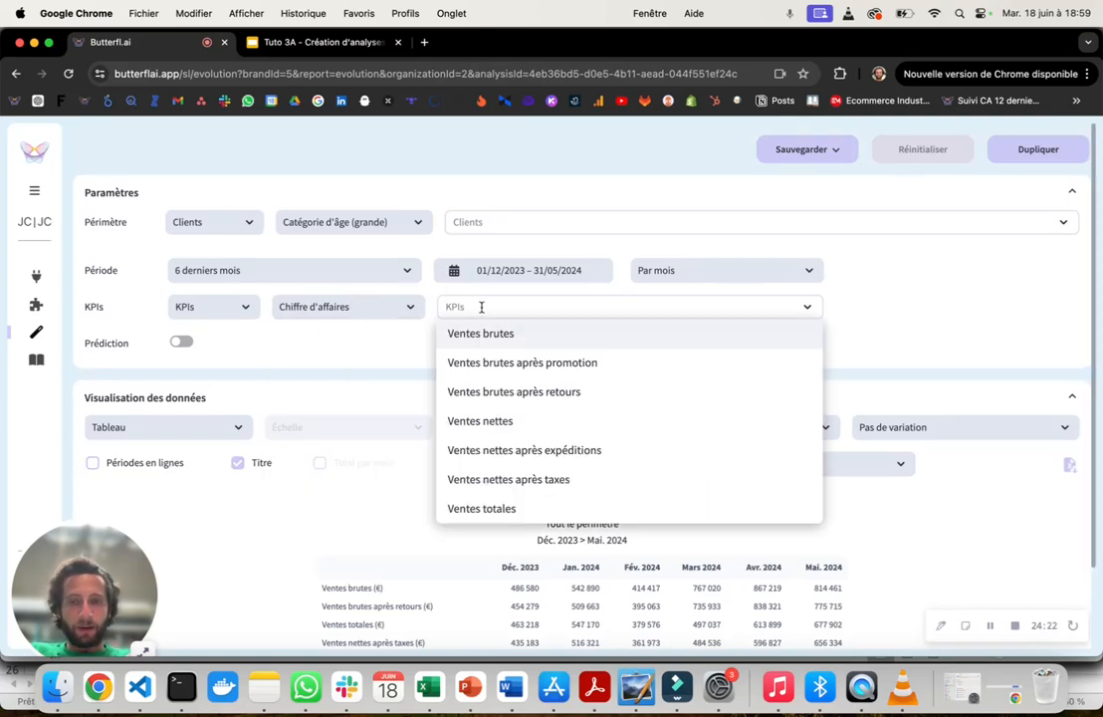
left_click(500, 367)
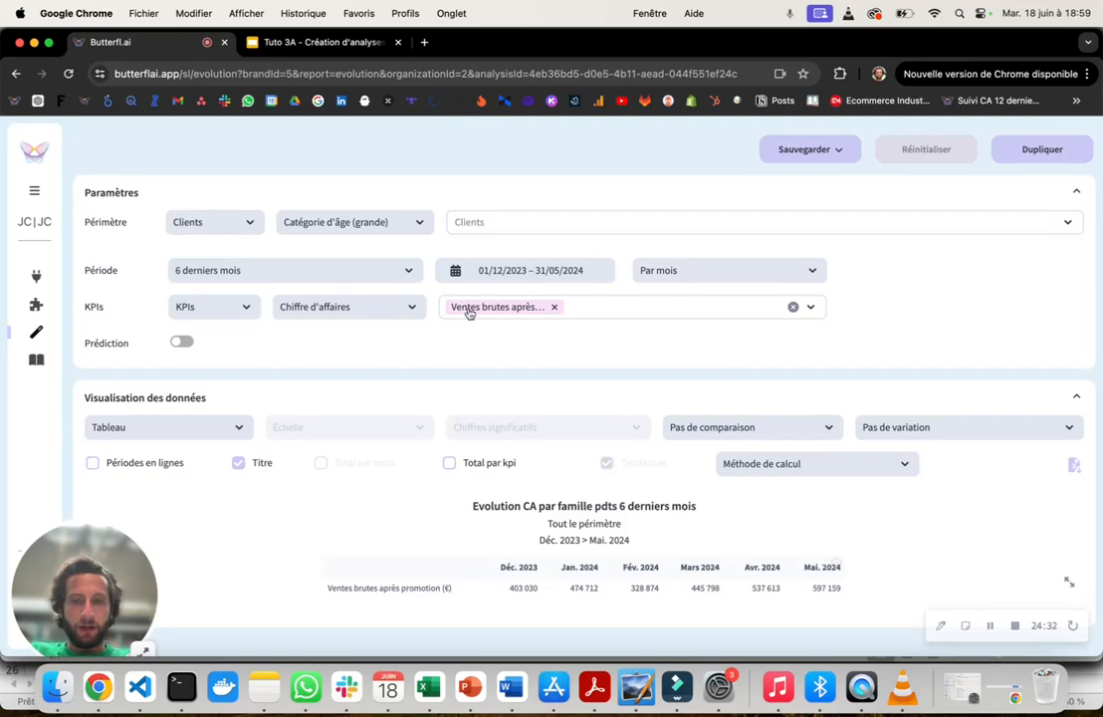
left_click(352, 301)
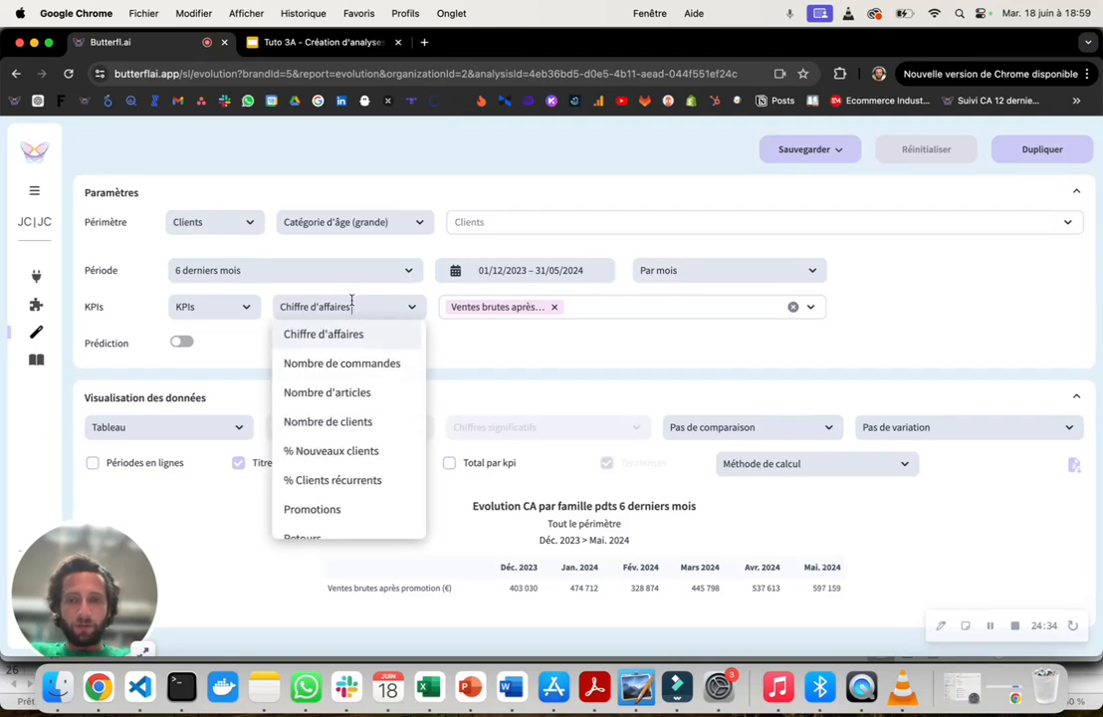
type("pan")
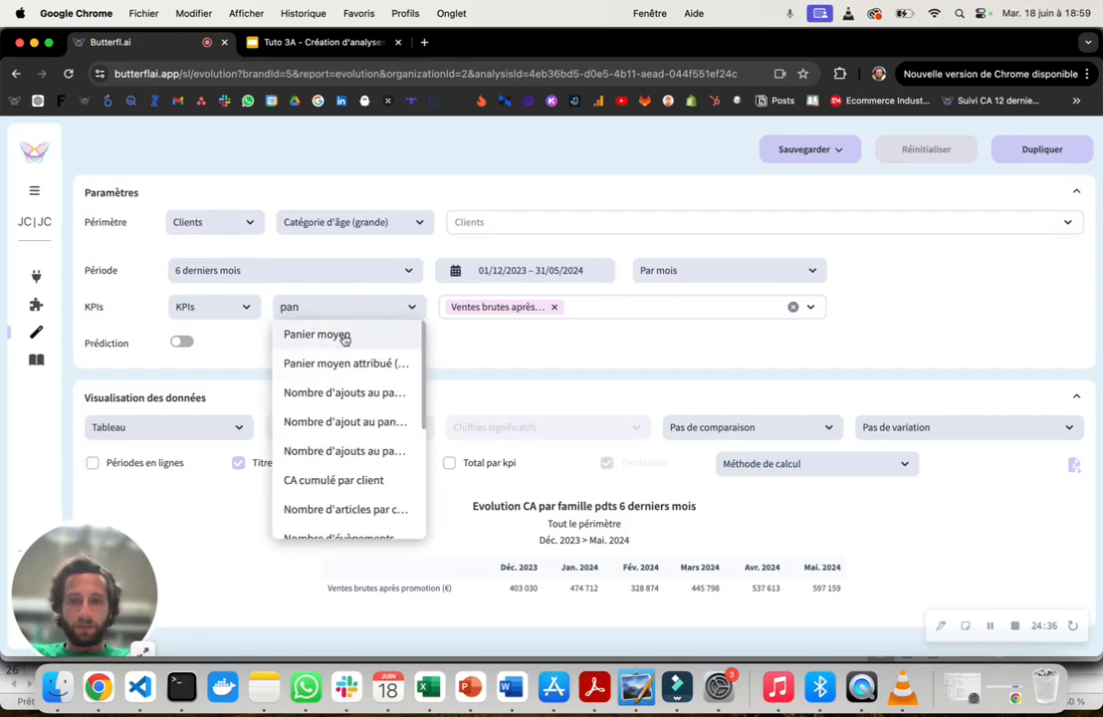
left_click(344, 336)
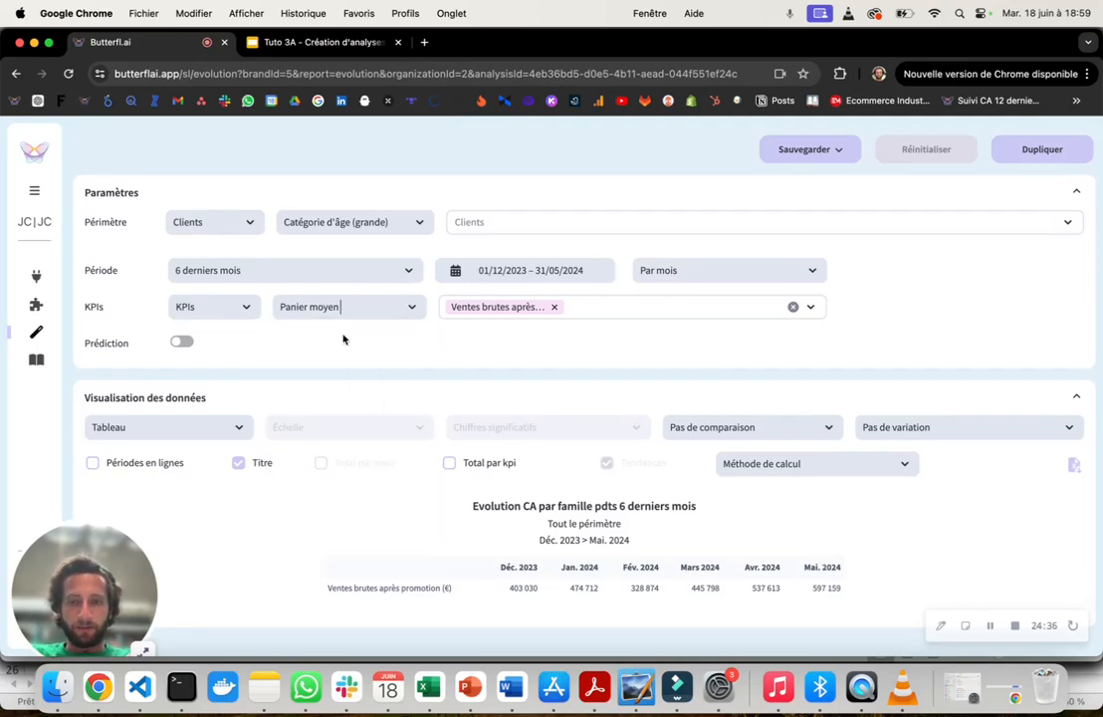
left_click(582, 311)
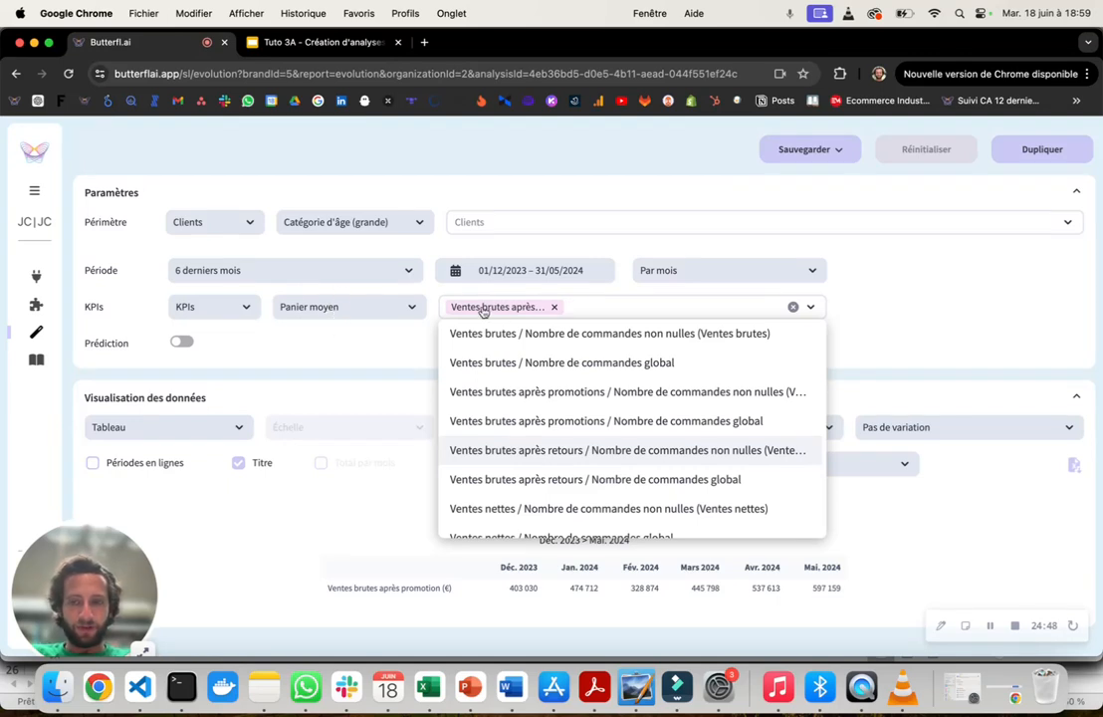
left_click(491, 393)
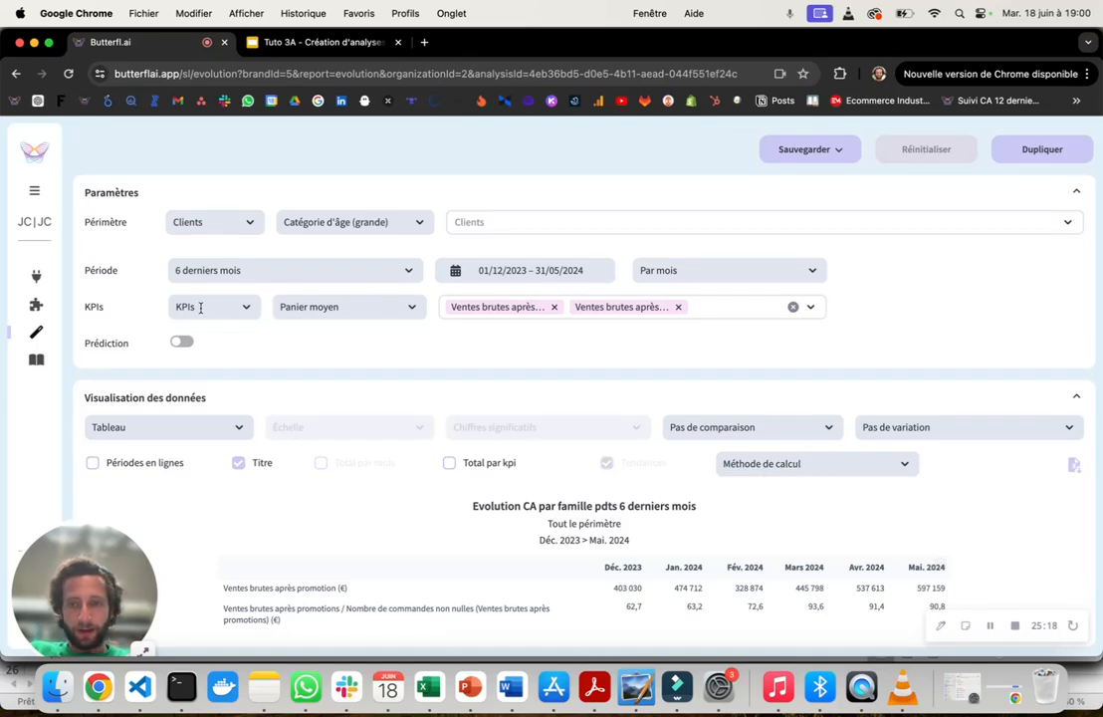
- Try the table's KPI label options "Nom du KPI", "Méthode de calcul" and "Nom du KPI (Méthode de calcul)", ending on "Méthode de calcul"
left_click(812, 463)
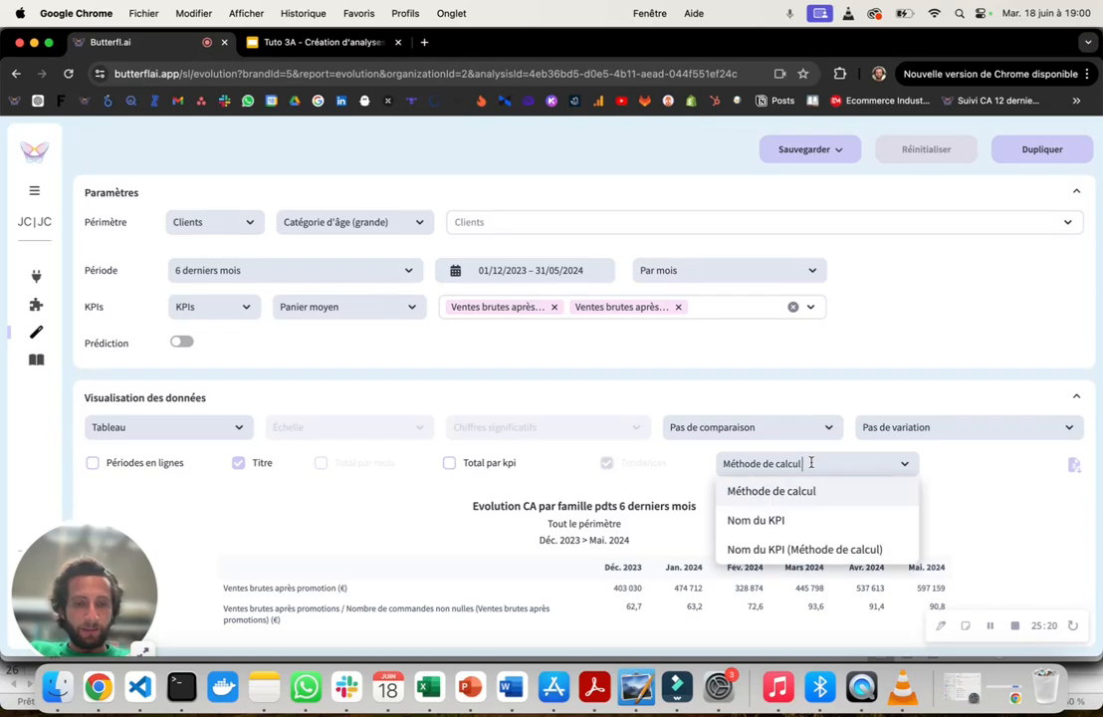
left_click(763, 528)
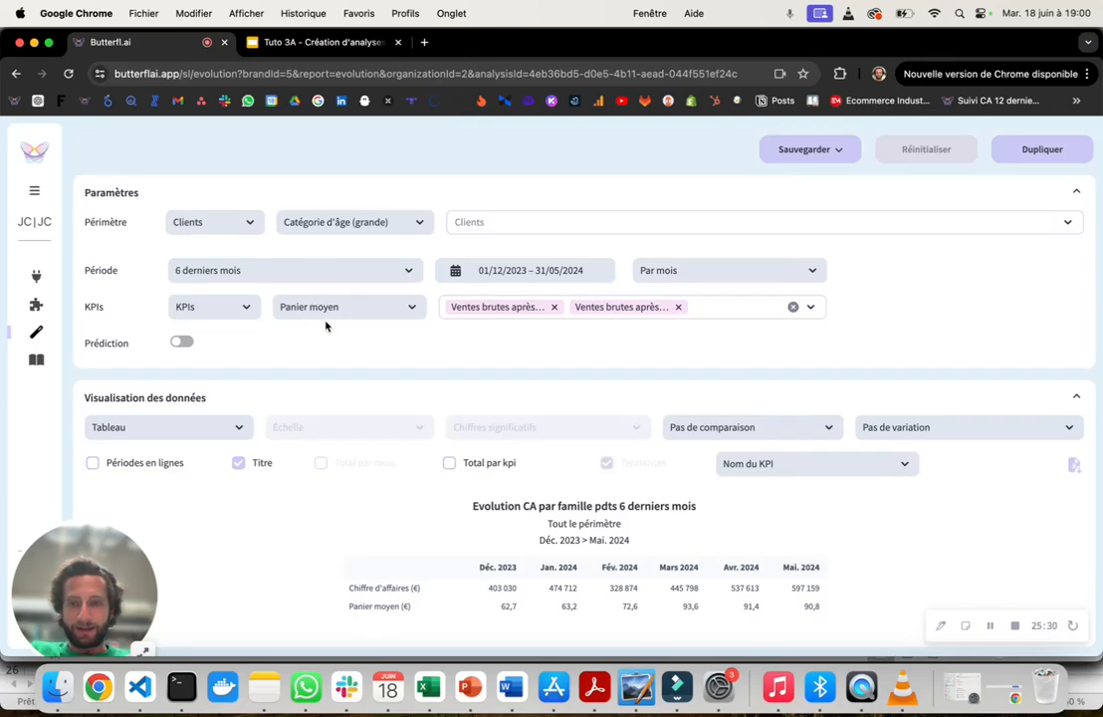
left_click(777, 461)
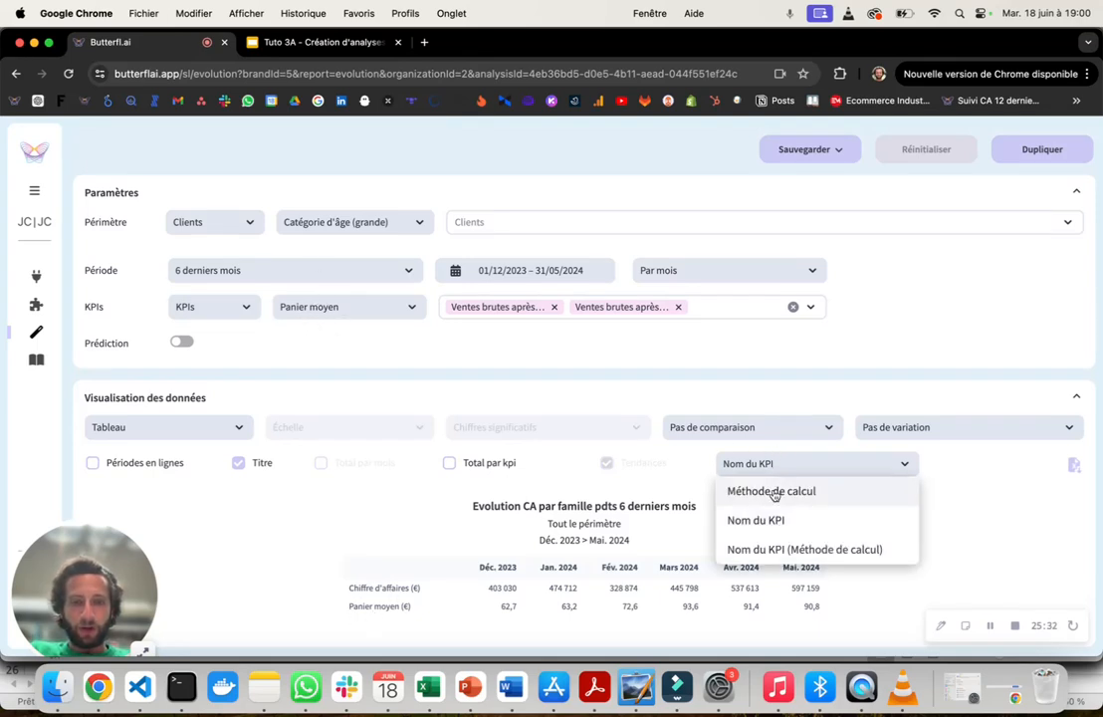
left_click(775, 492)
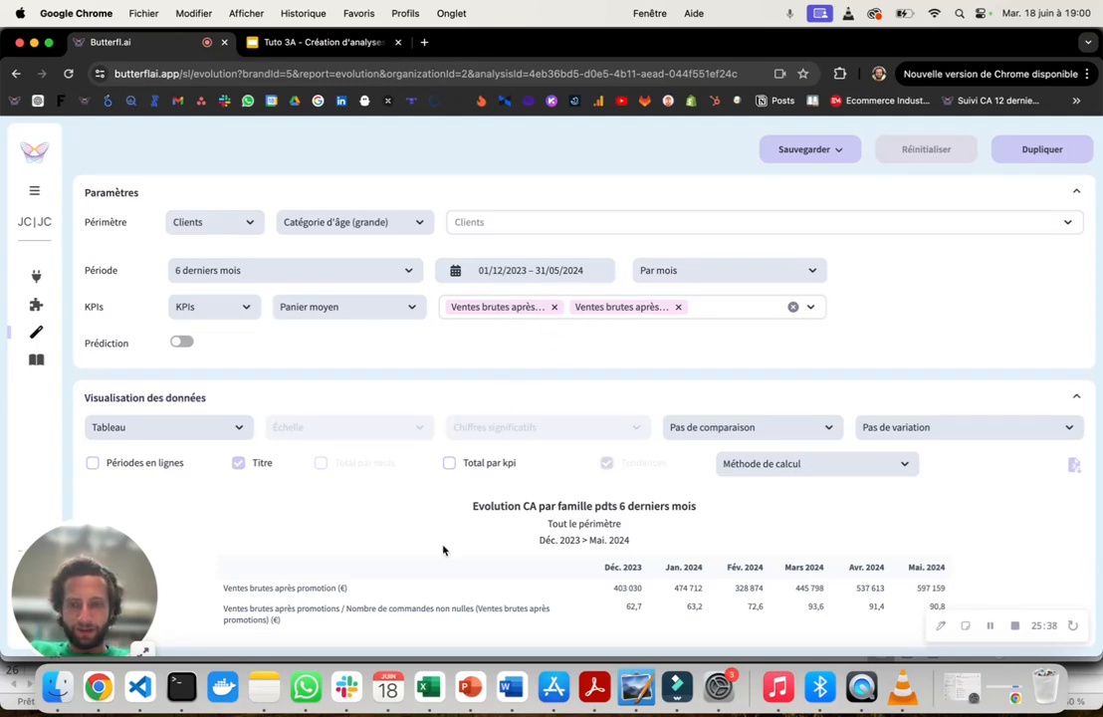
left_click(757, 465)
left_click(758, 546)
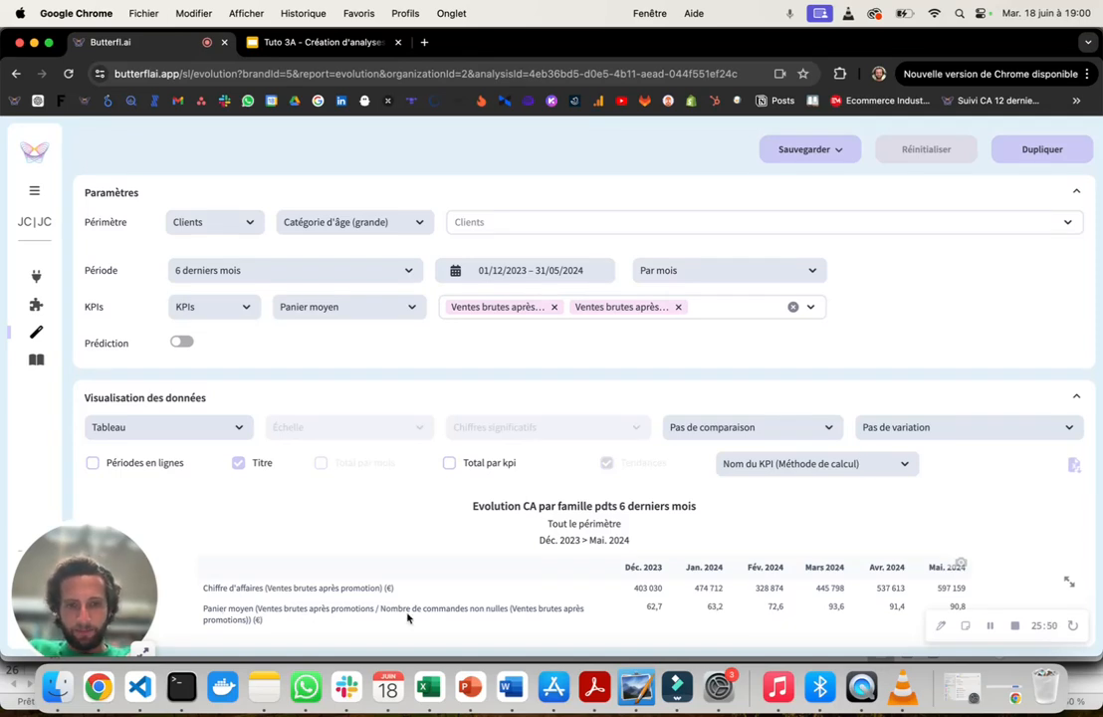
left_click(769, 464)
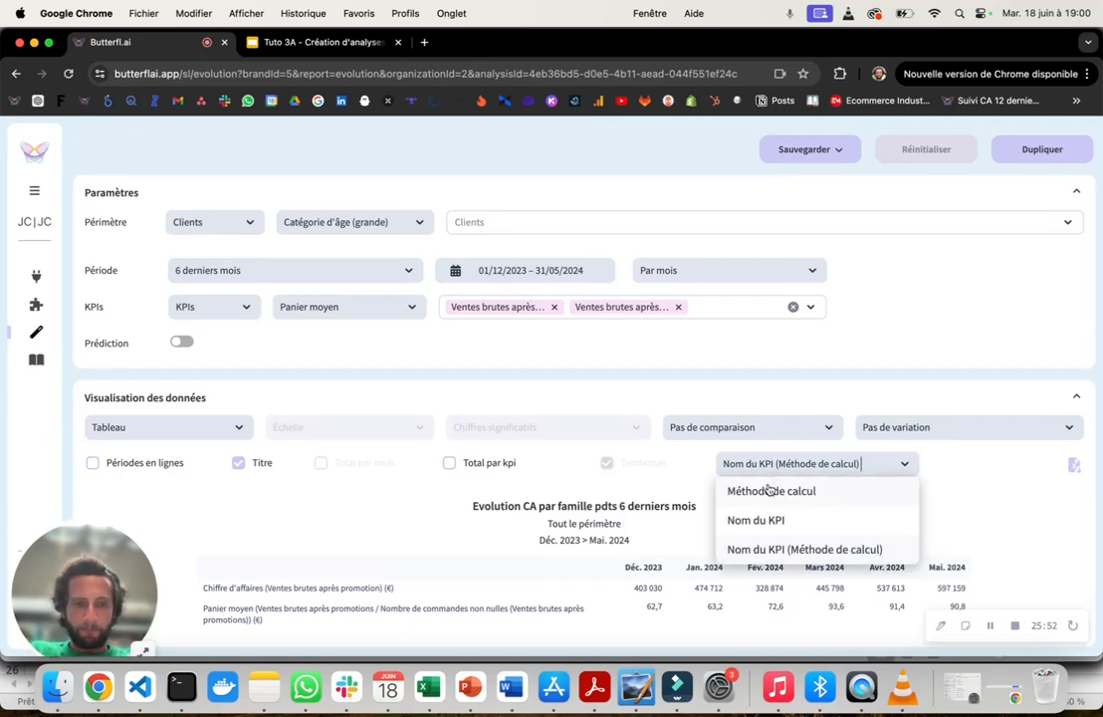
left_click(764, 491)
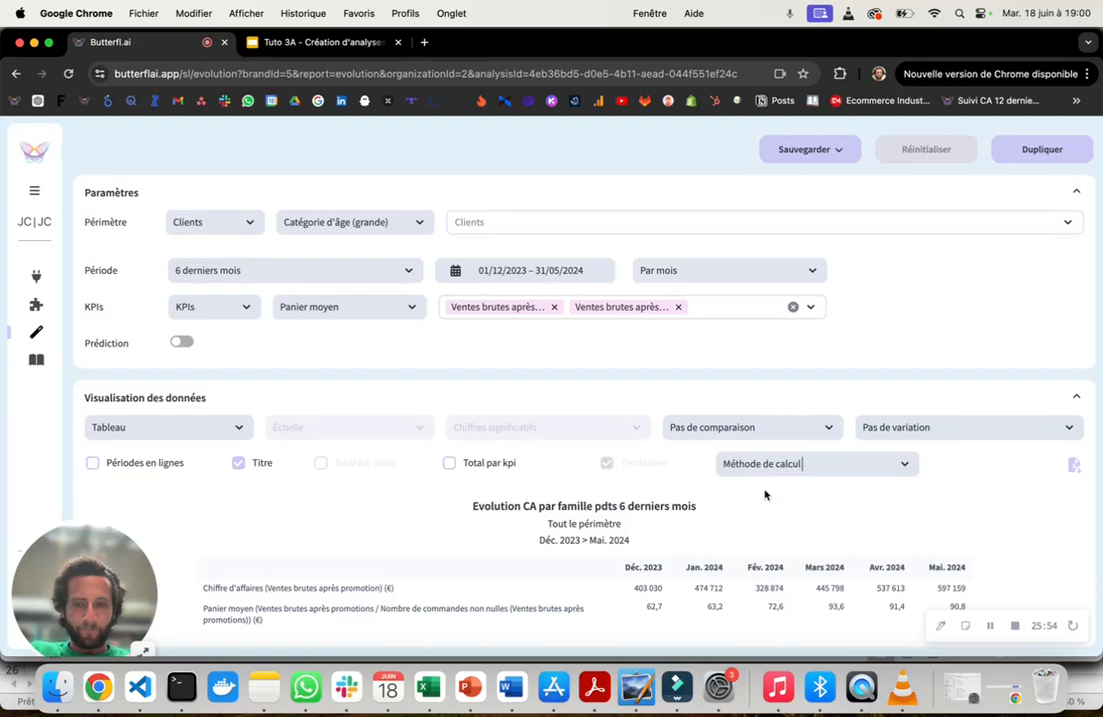
- Set the KPI labels in the table to "Nom du KPI"
left_click(766, 462)
left_click(769, 520)
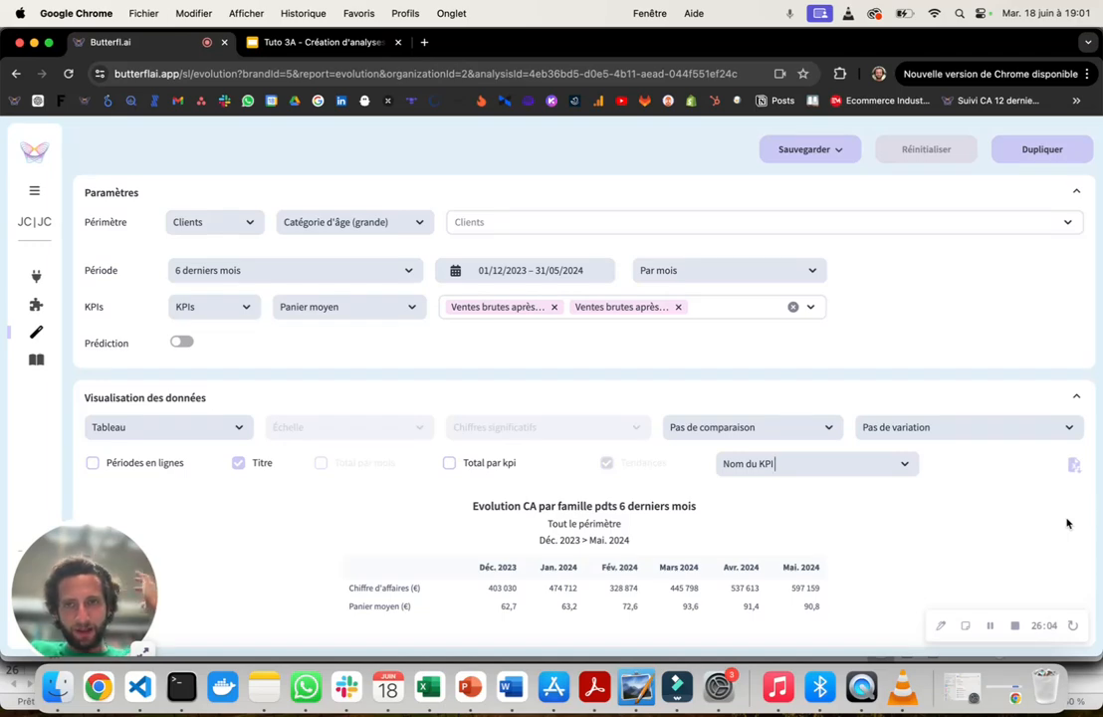
- Switch to the Google Slides presentation about creating analyses
left_click(361, 43)
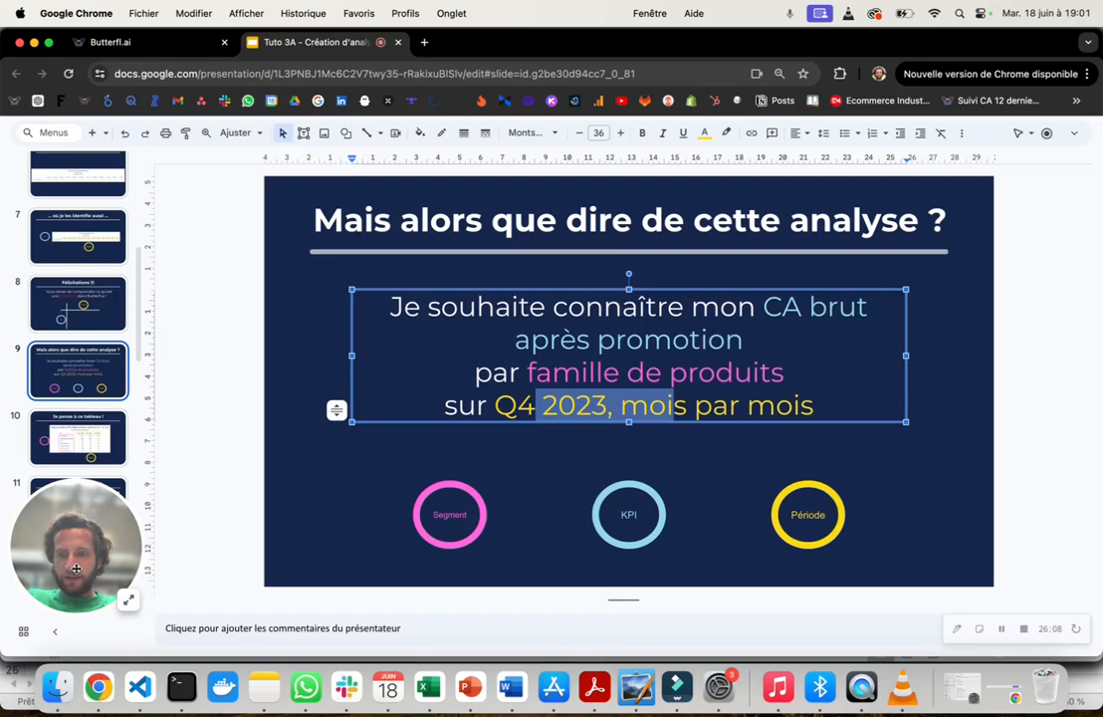